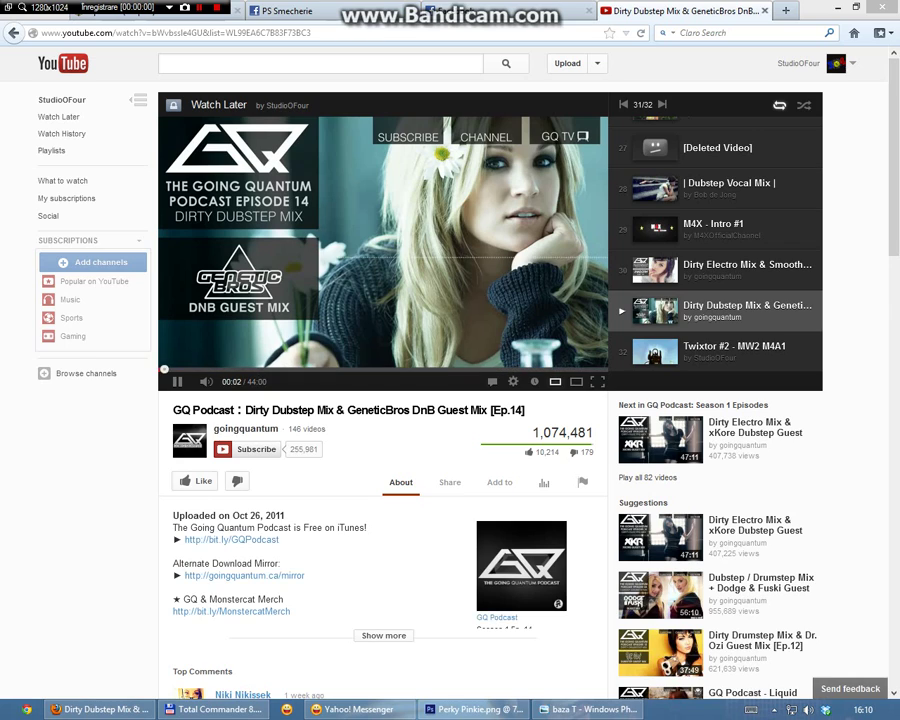
Switch from the YouTube video to Photoshop with the Pinkie.png pony sketch
left_click(470, 709)
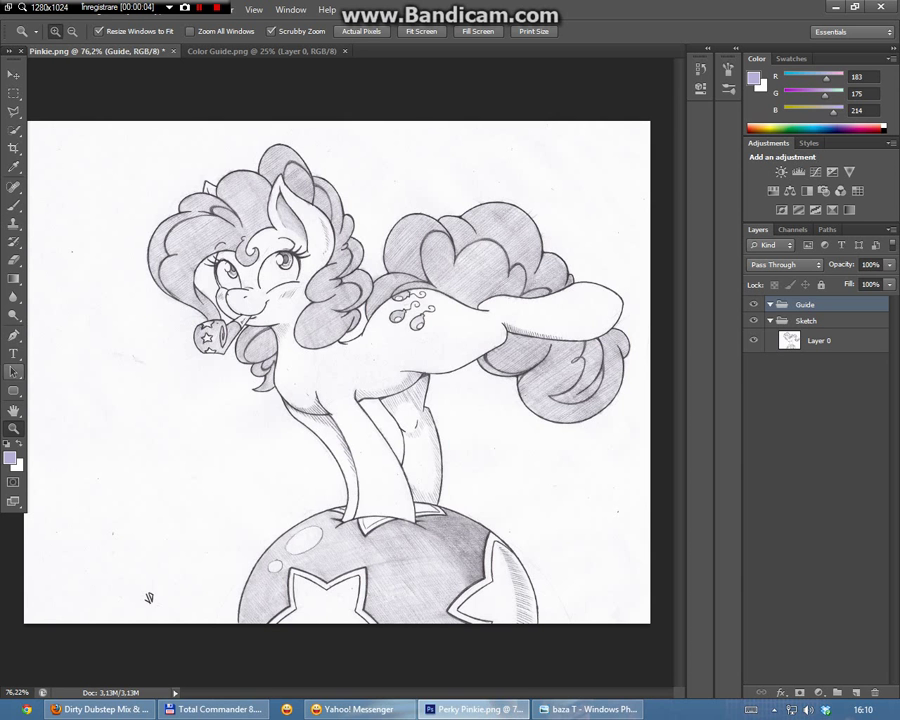
Set the Pen tool to Path mode and add a new empty Layer 1 in the Guide group
left_click(15, 334)
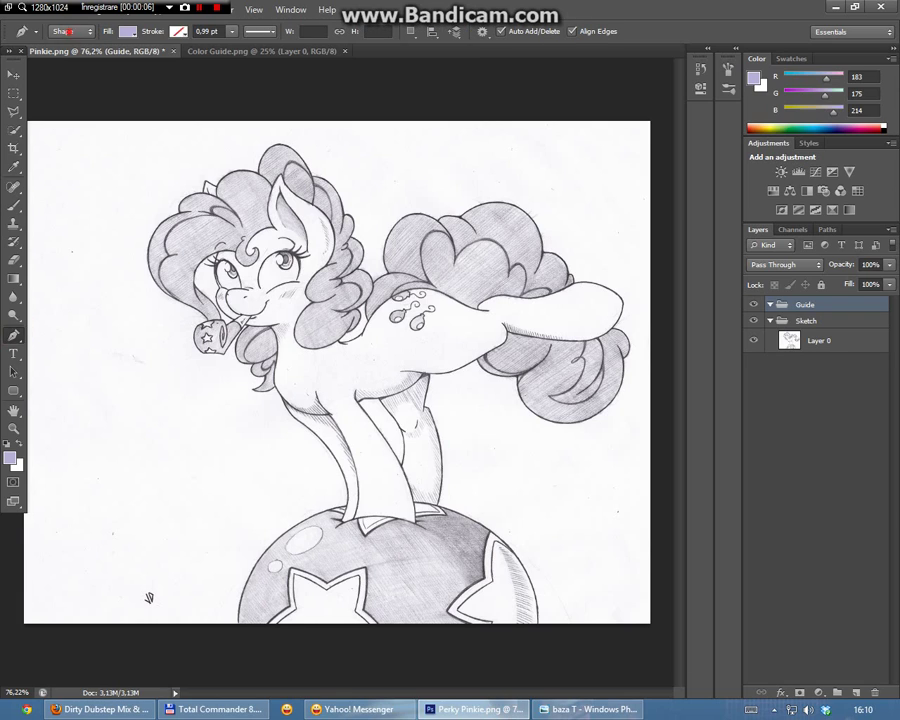
left_click(69, 31)
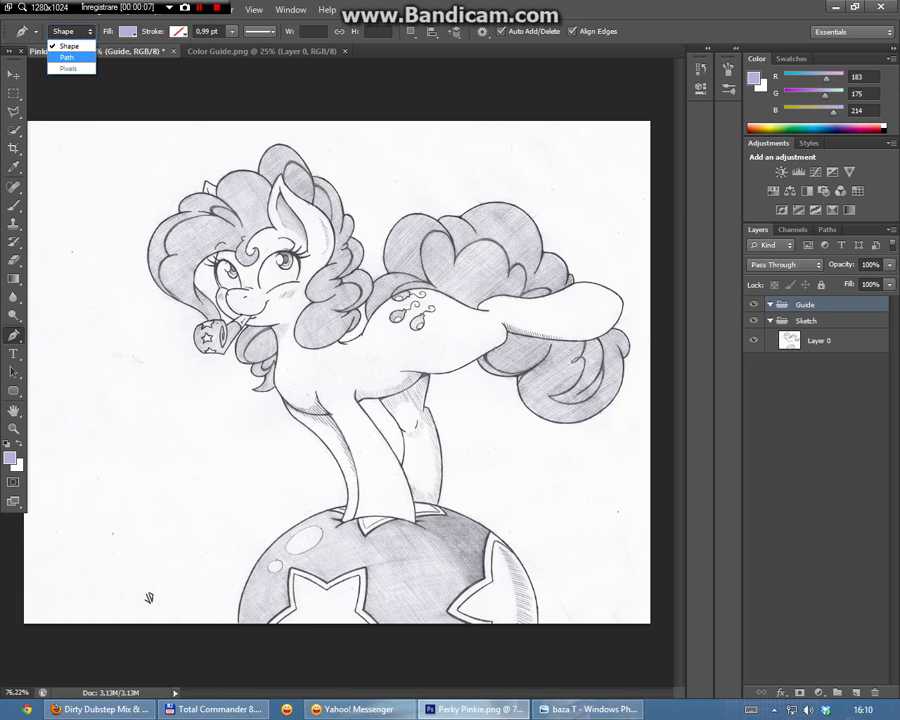
left_click(66, 57)
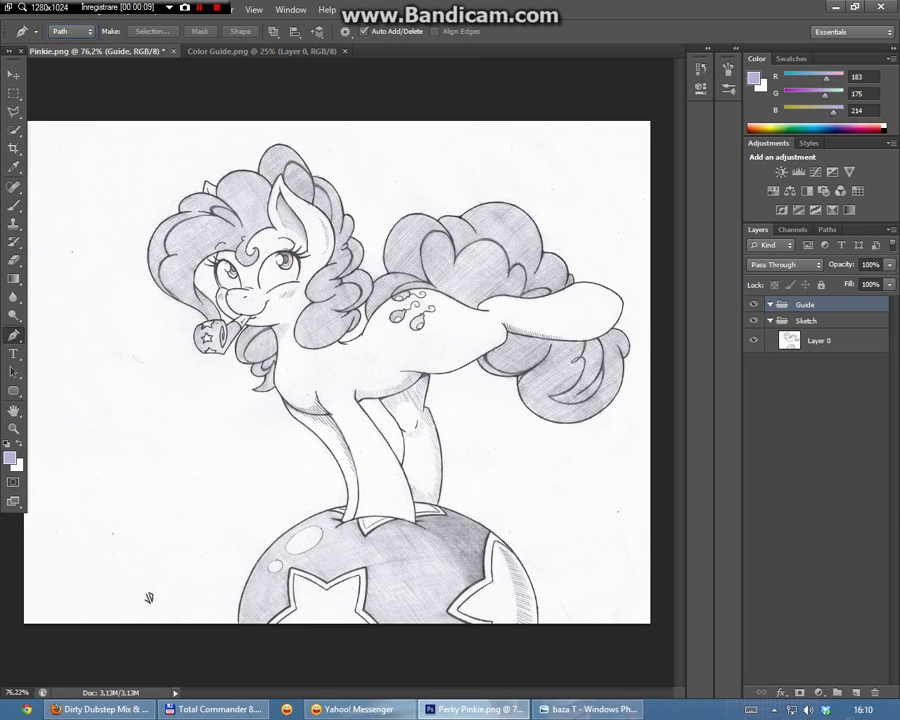
left_click(855, 691)
Set the foreground colour to pure red (255, 0, 0)
key("i")
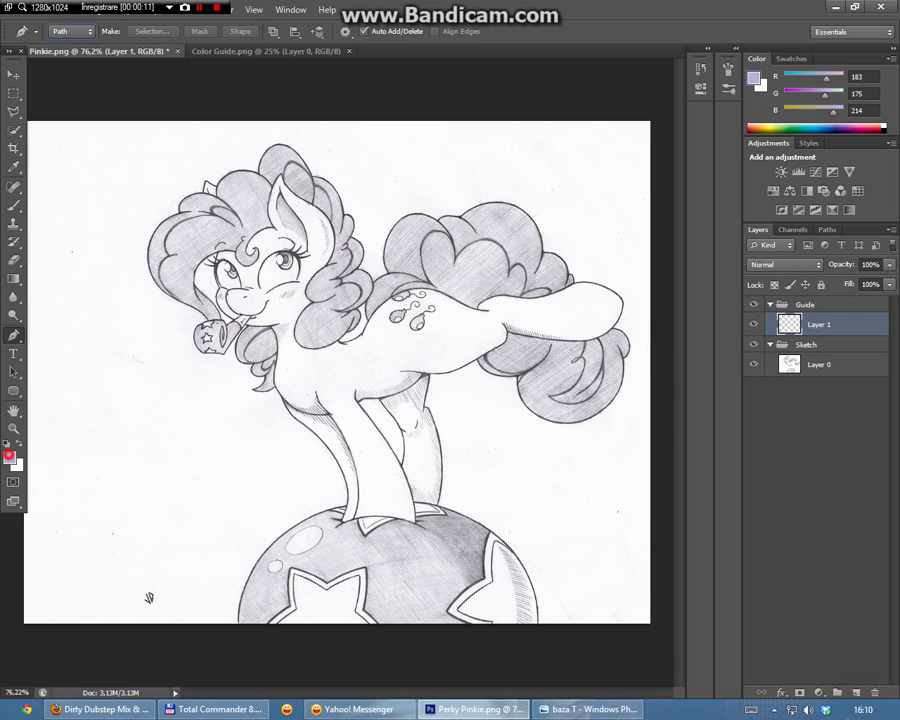
left_click(10, 458)
left_click_drag(239, 541, 262, 508)
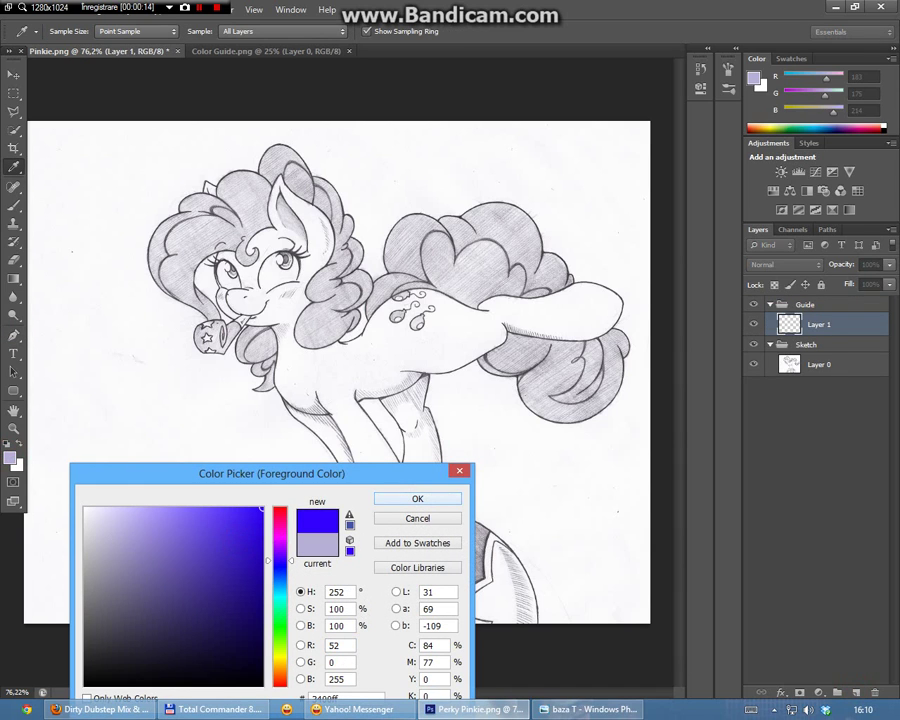
left_click_drag(280, 561, 280, 508)
left_click(417, 498)
Zoom in on the pony's eye, then fit the whole image on screen
key("p")
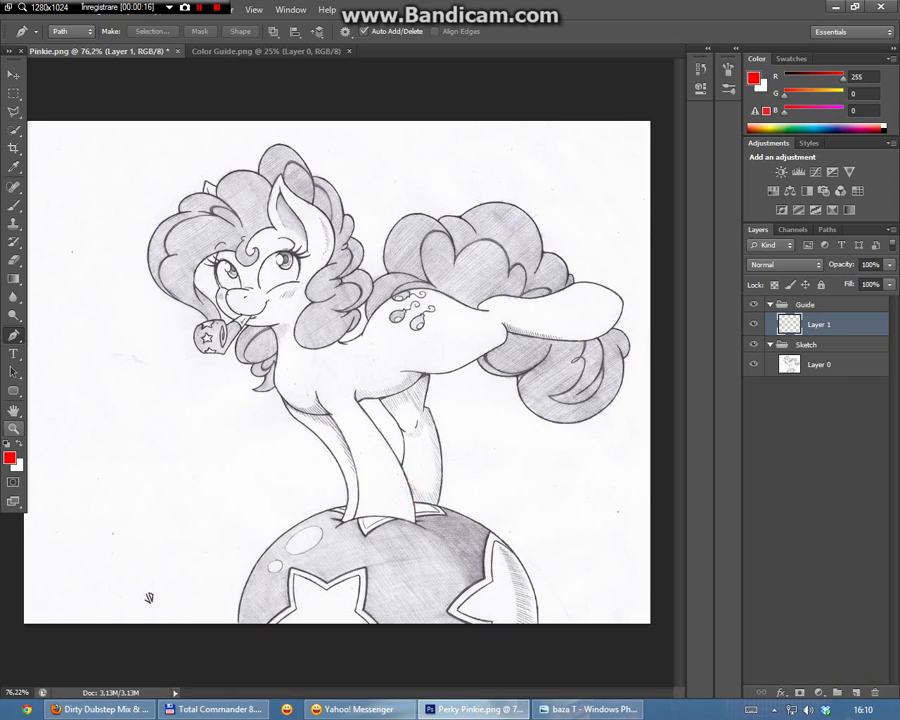
key("z")
left_click_drag(230, 260, 270, 301)
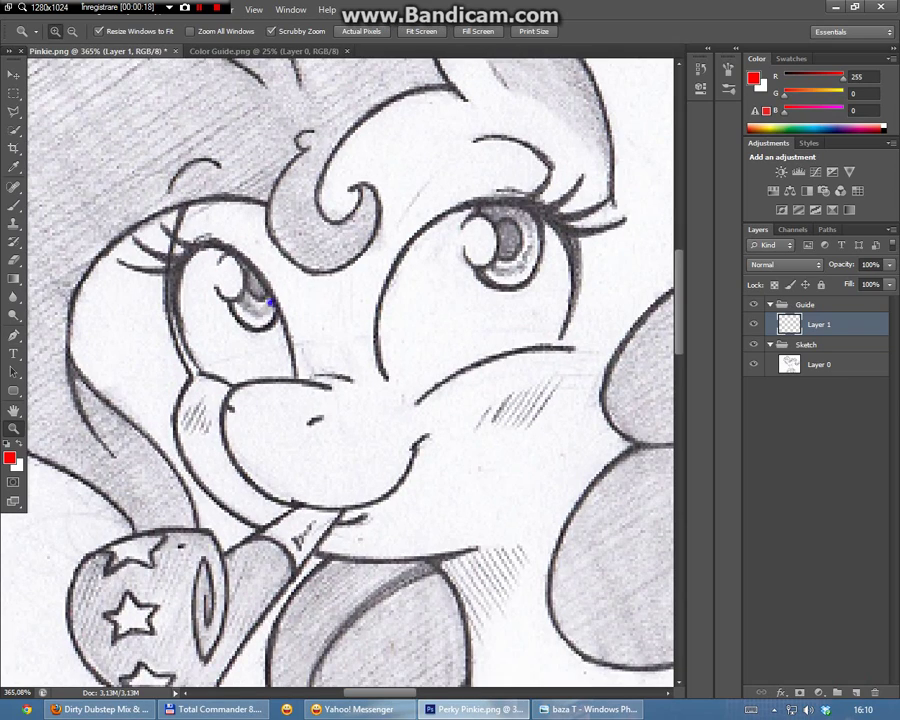
right_click(270, 301)
left_click(283, 305)
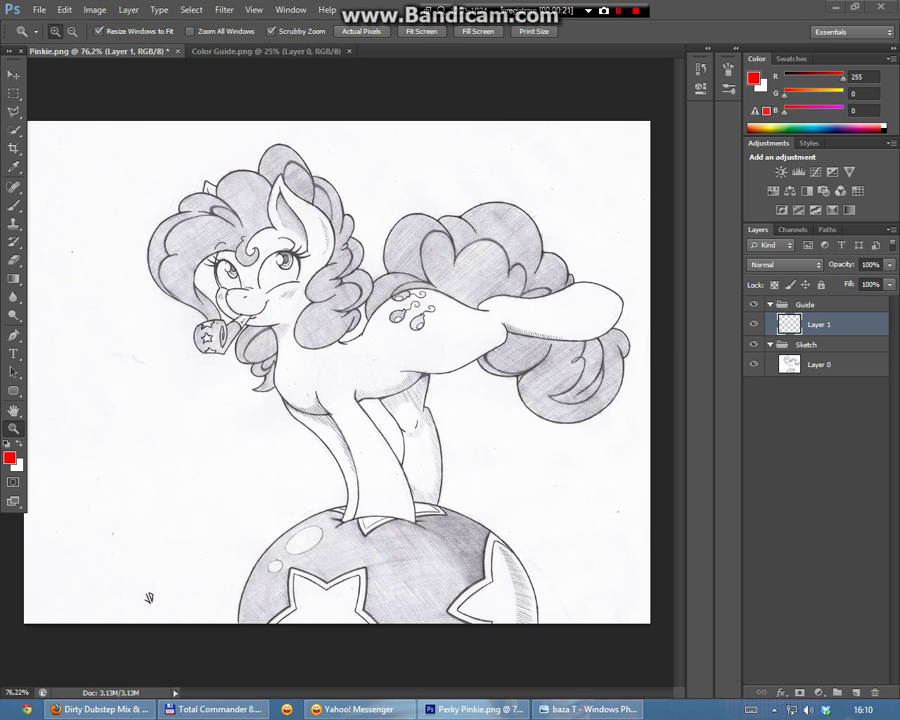
Set the image width to 3000 pixels in Image Size
left_click(94, 9)
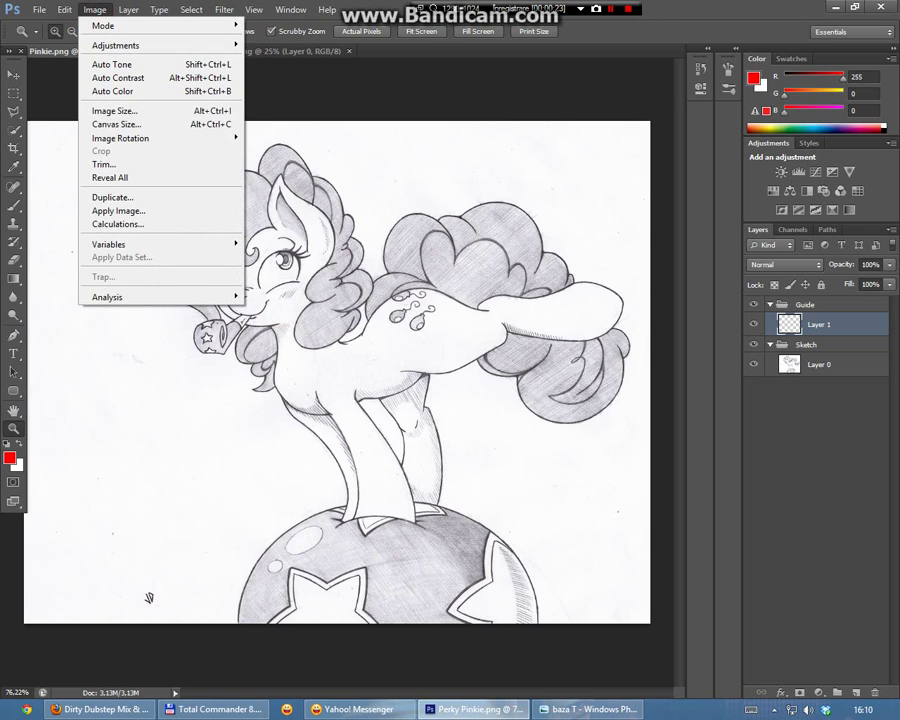
left_click(130, 112)
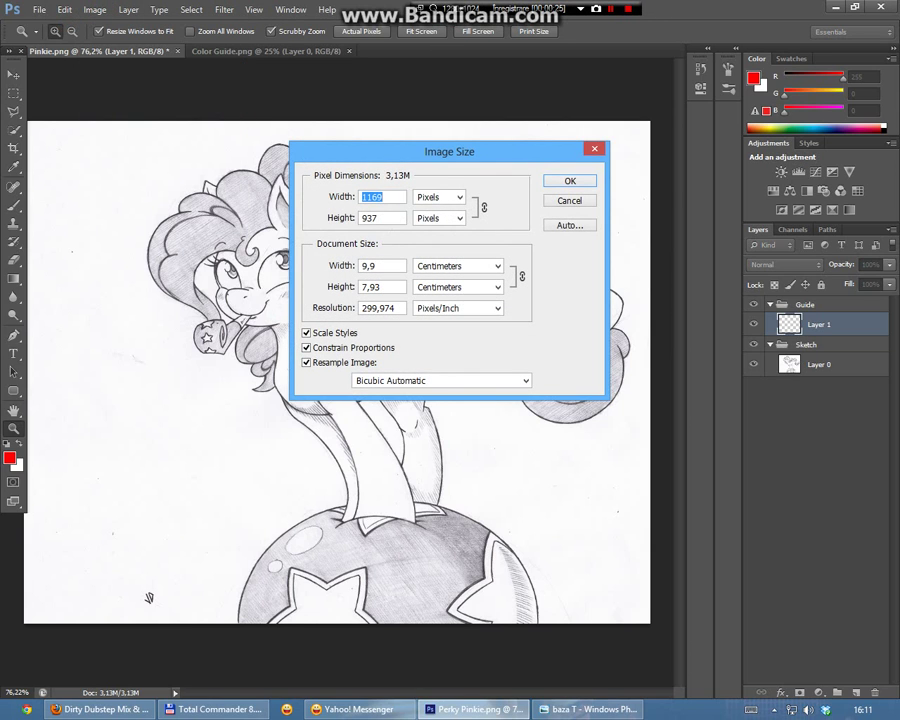
type("3000")
key("Return")
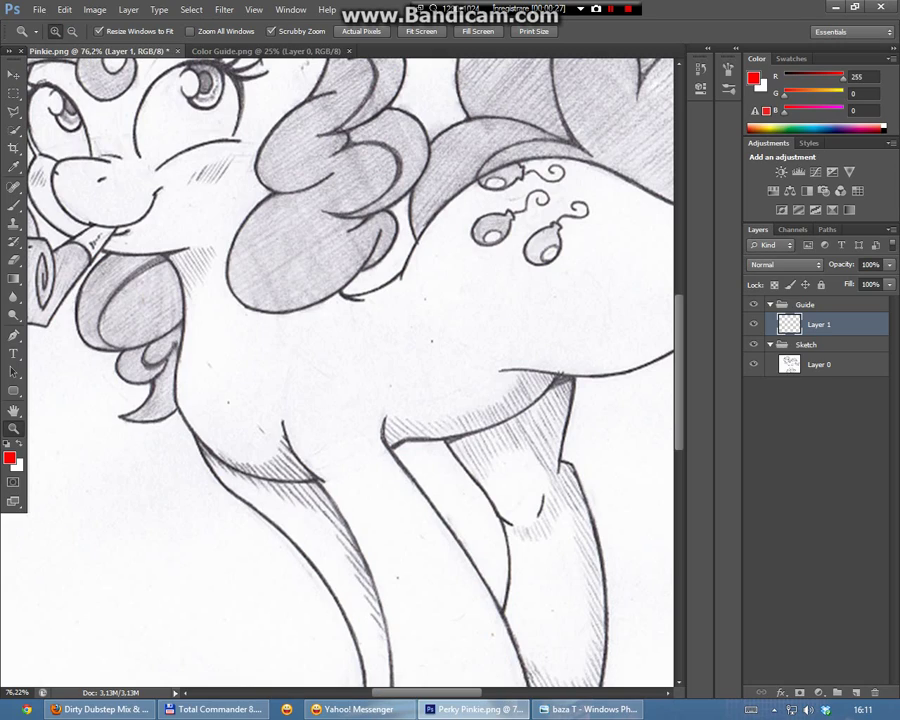
Zoom in close on the pony's face and the side of its head
left_click_drag(118, 205, 177, 183)
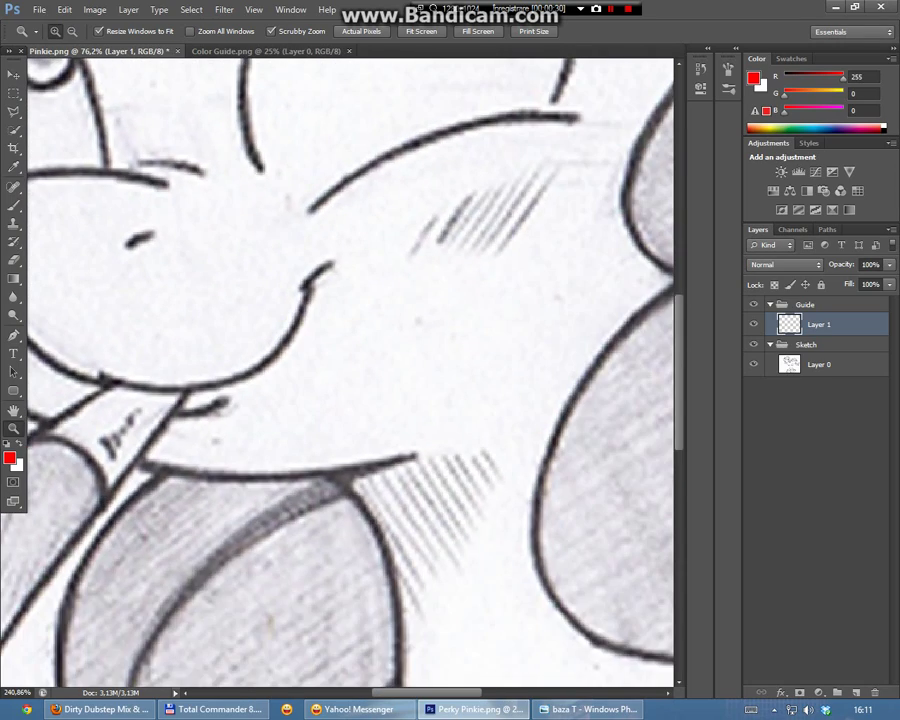
right_click(177, 183)
left_click(205, 193)
left_click_drag(264, 264, 330, 264)
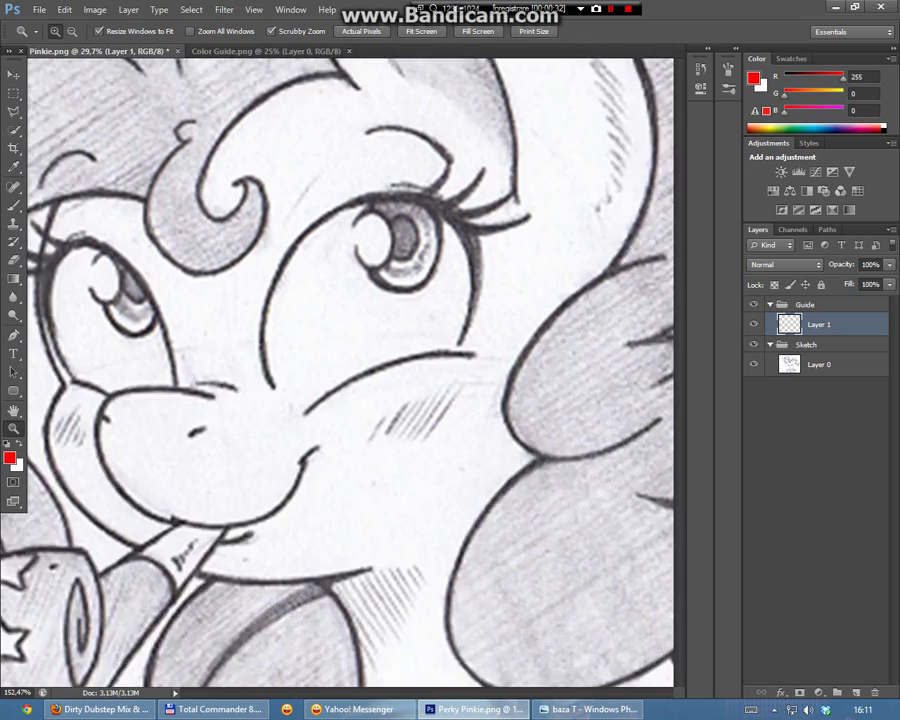
left_click_drag(395, 693, 370, 693)
Start a pen path at the top of the head, curving down the face and breaking the anchor handle
key("p")
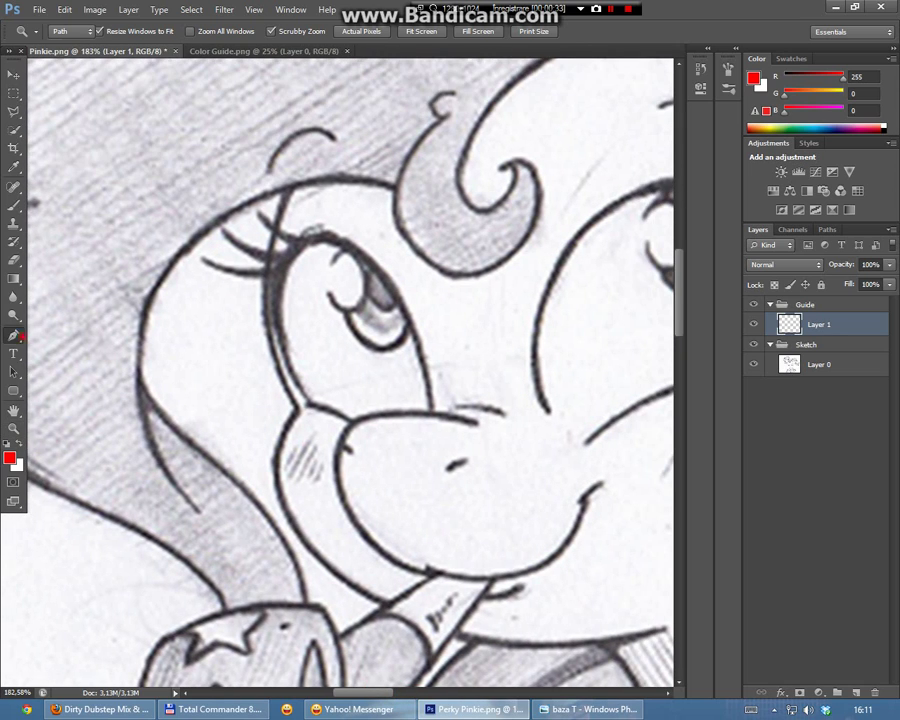
left_click(288, 143)
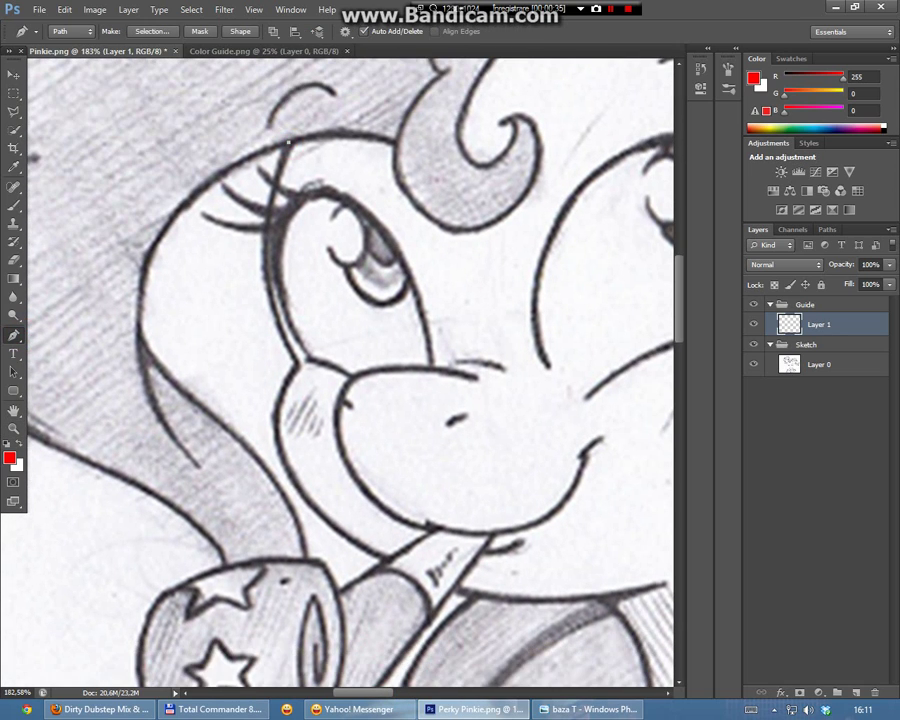
left_click_drag(300, 370, 367, 468)
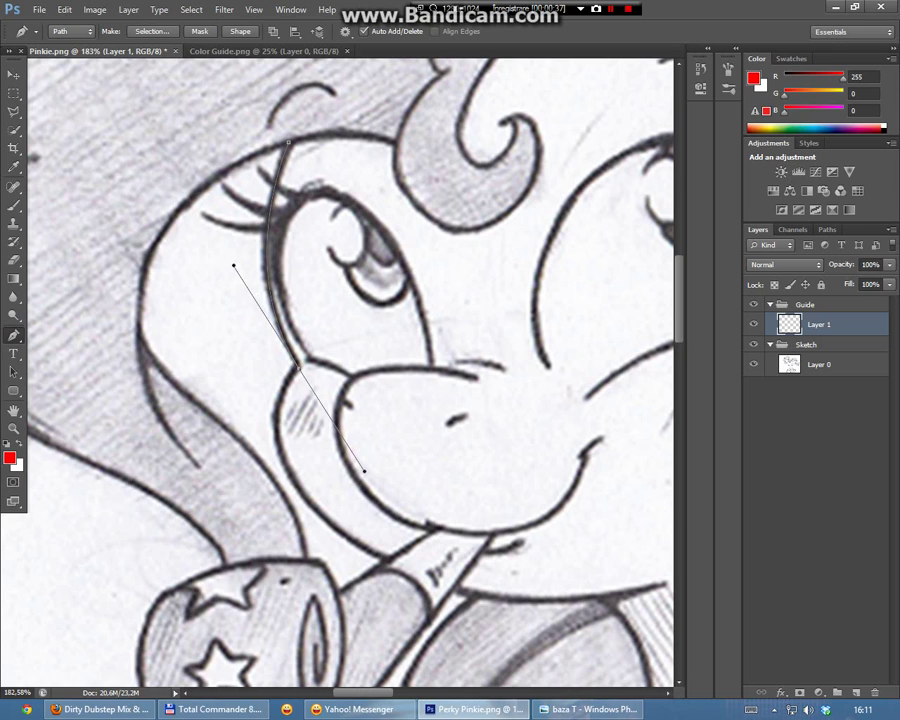
right_click(240, 320)
left_click(216, 324)
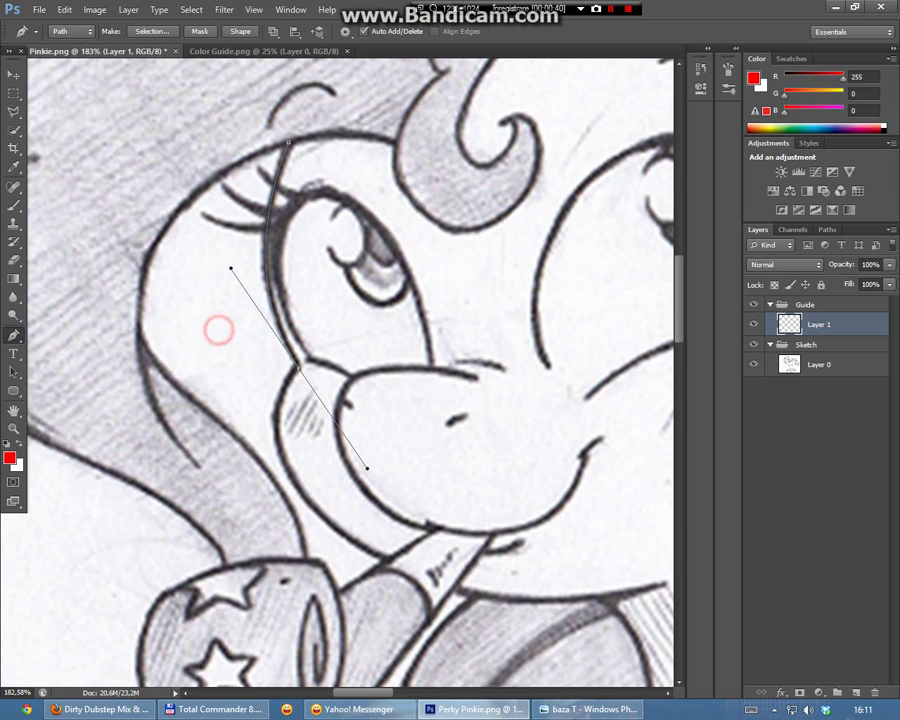
left_click(299, 368, "alt")
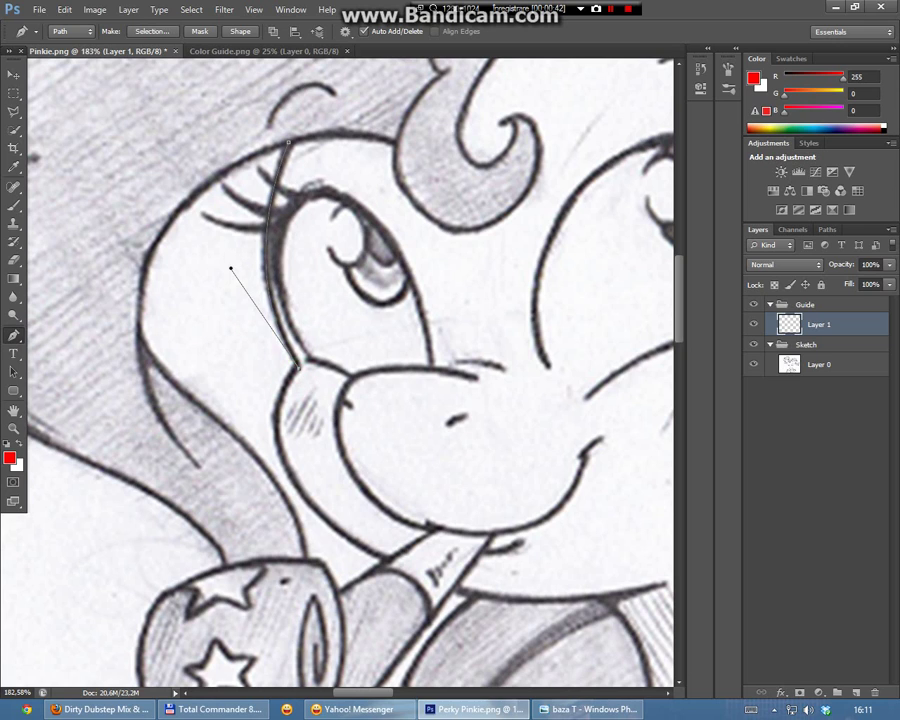
Continue the path below the muzzle and under the chin to the right
scroll(300, 360, "down", 1)
left_click_drag(313, 497, 238, 416)
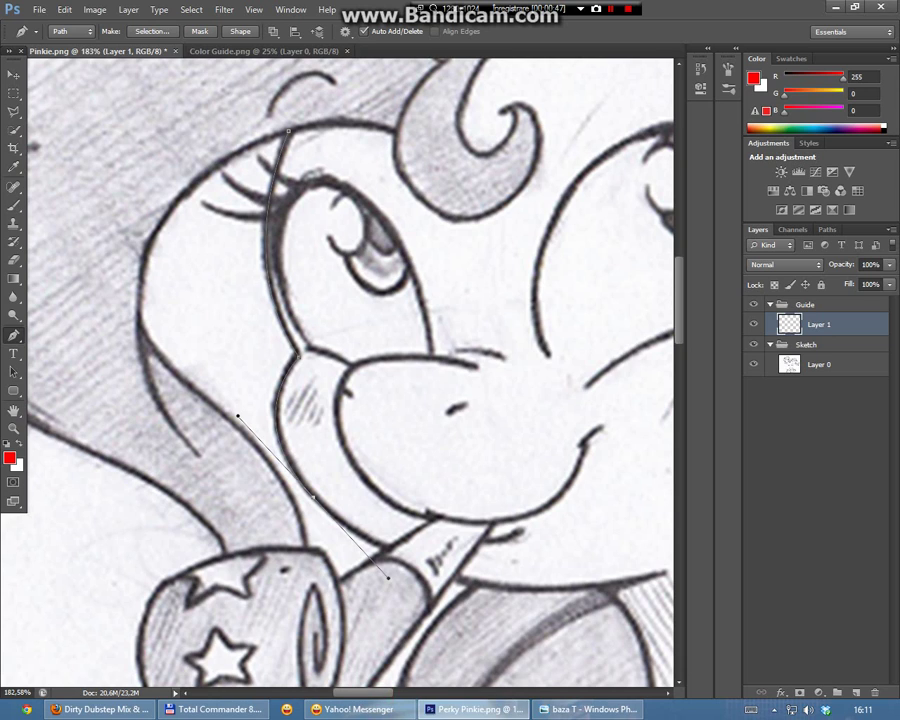
left_click_drag(366, 692, 378, 692)
scroll(350, 370, "down", 3)
mouse_move(551, 540)
left_mouse_down()
mouse_move(647, 493)
mouse_move(665, 495)
left_mouse_up()
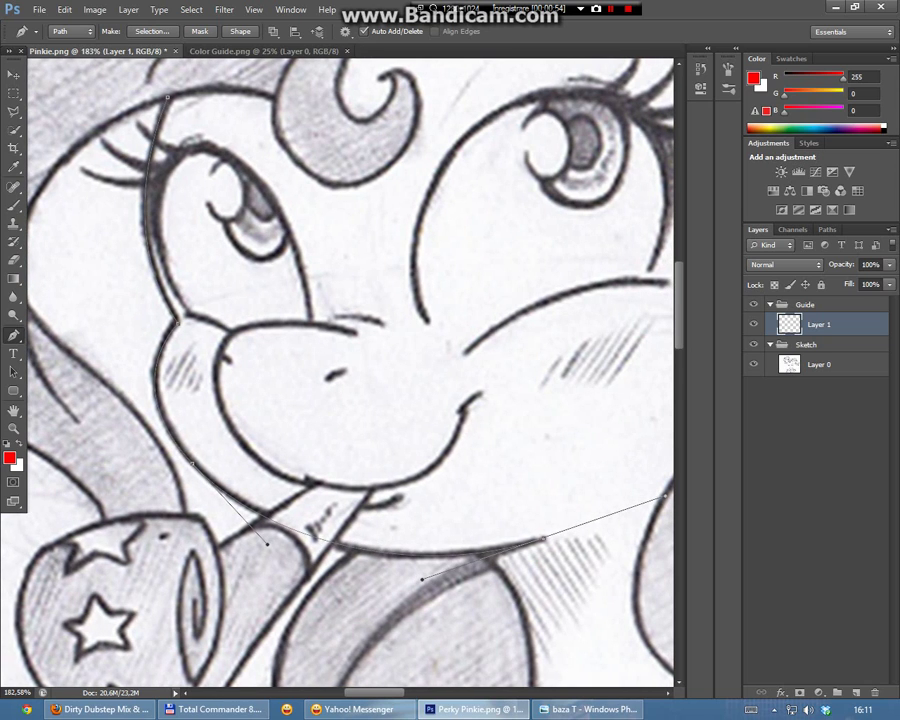
Stroke the face path with the red brush, then undo the too-thick stroke
right_click(441, 211)
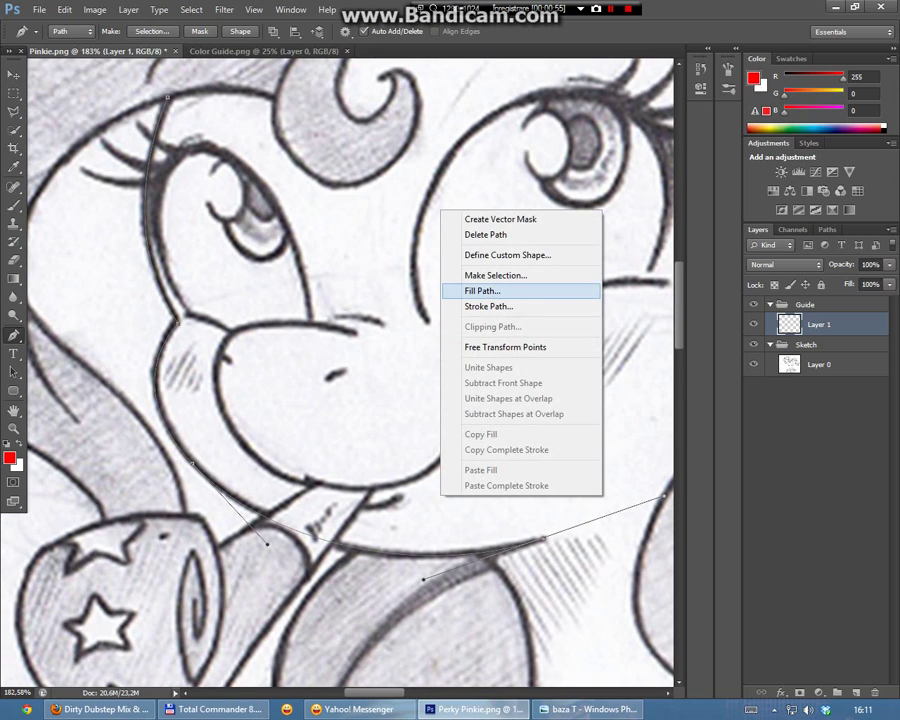
left_click(516, 306)
left_click(536, 236)
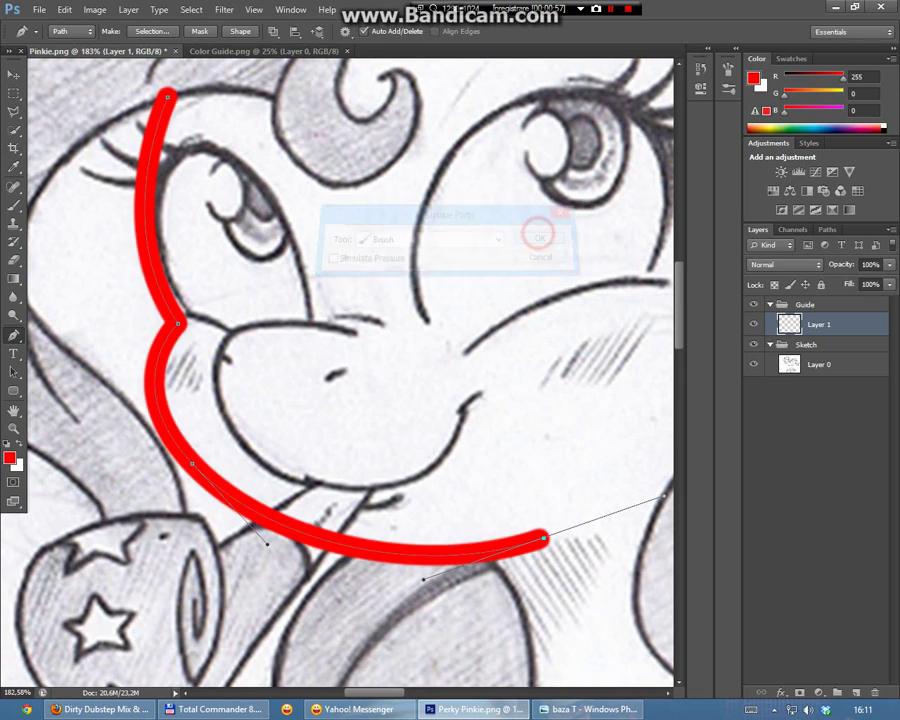
key("ctrl+z")
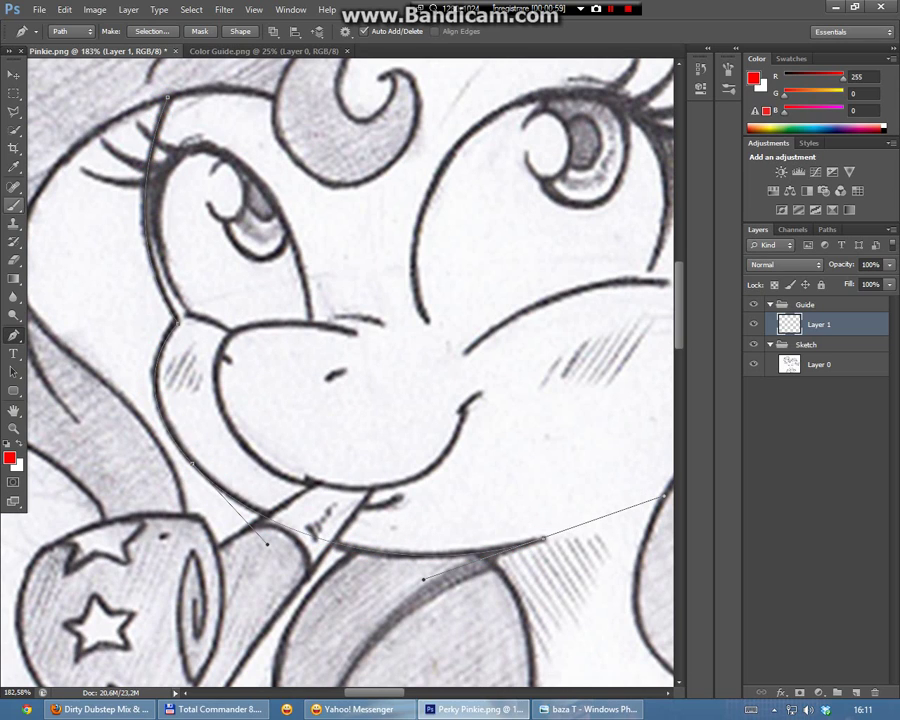
Make the brush size smaller
key("b")
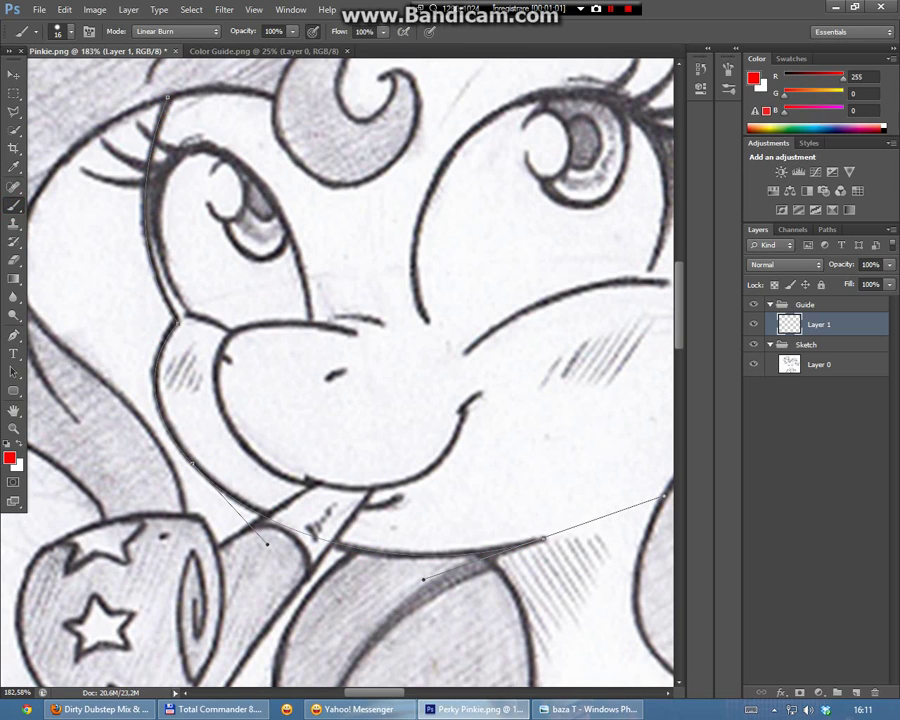
left_click(62, 31)
double_click(127, 59)
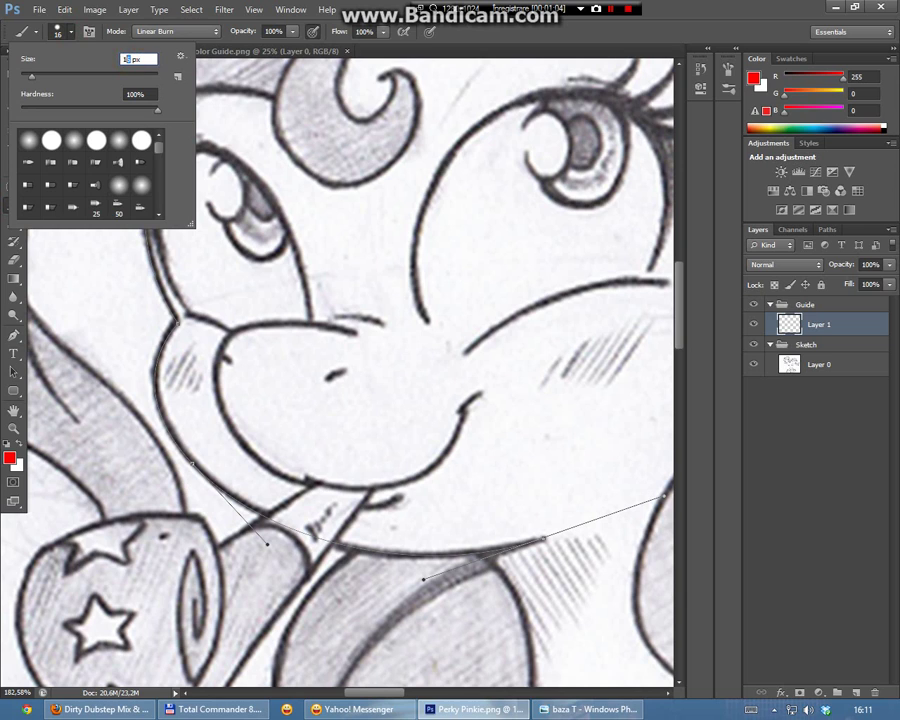
key("Return")
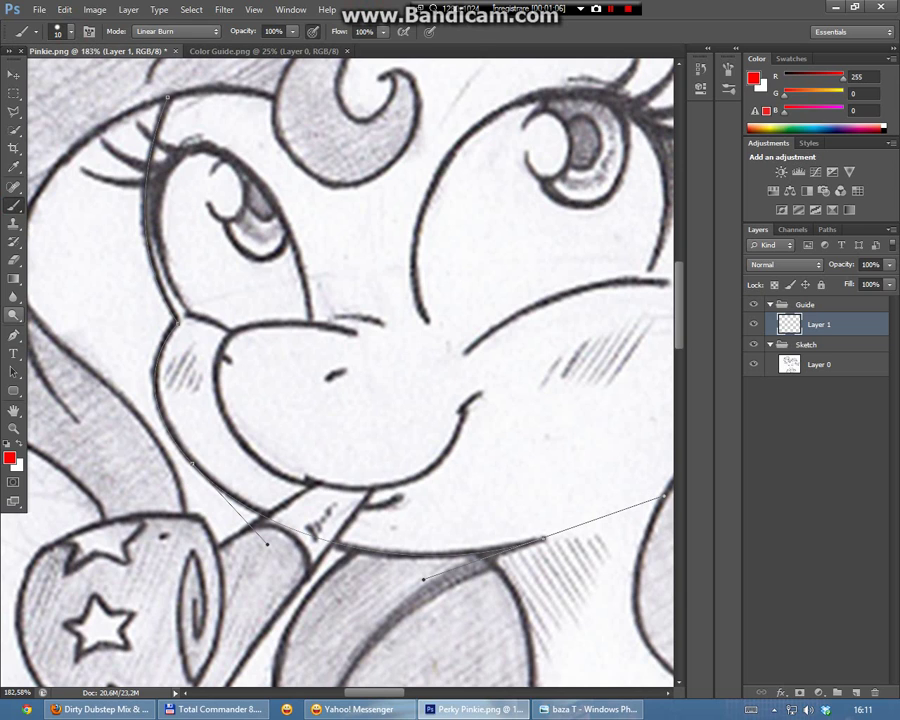
Stroke the face outline path in red with the thinner brush and deselect it
key("p")
right_click(129, 349)
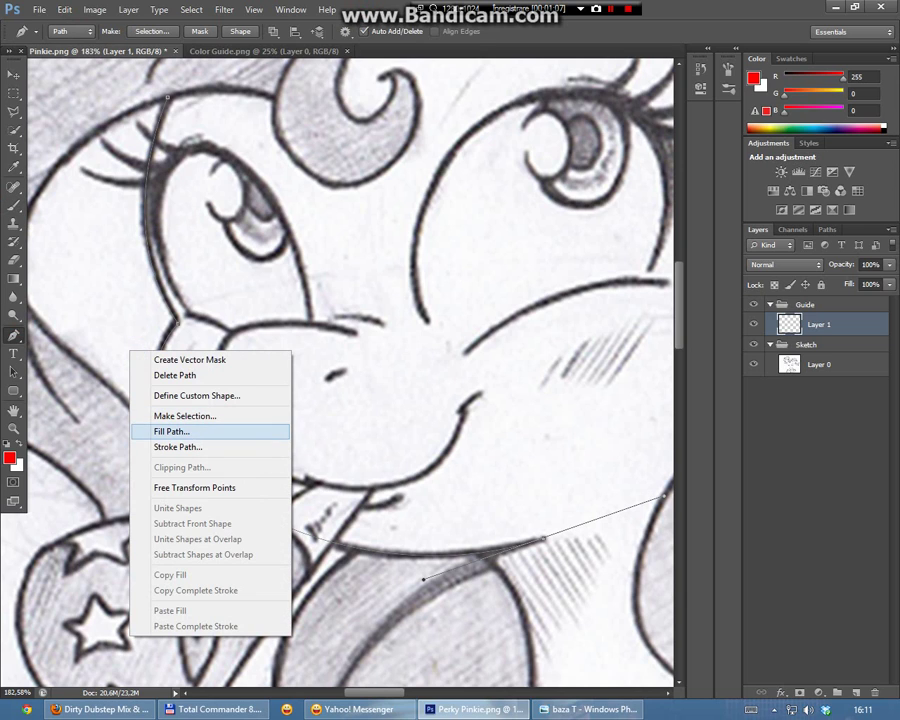
left_click(180, 447)
left_click(533, 236)
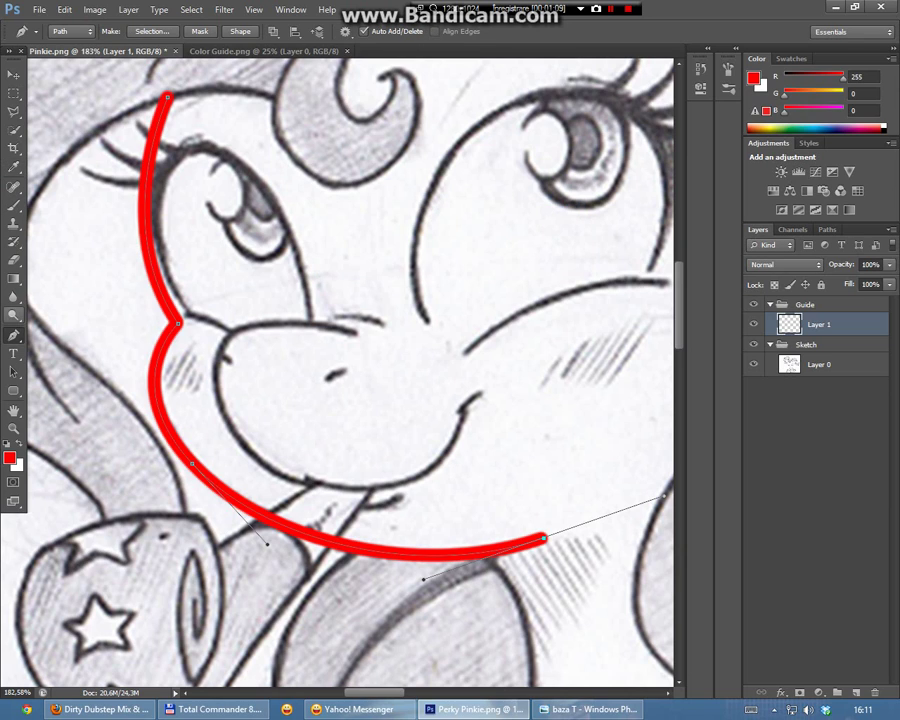
scroll(350, 370, "down", 2)
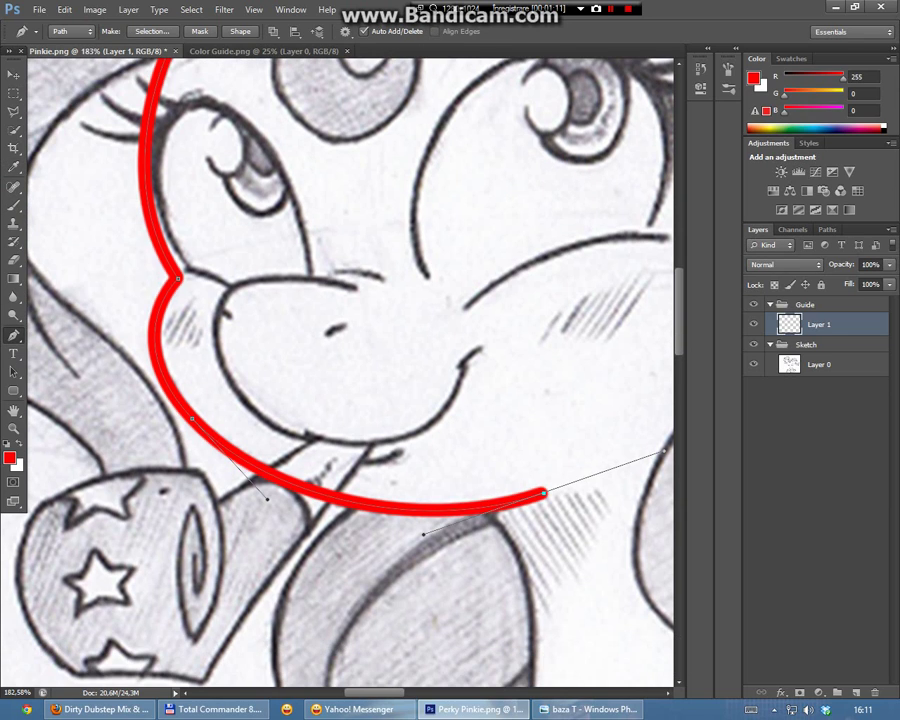
key("Return")
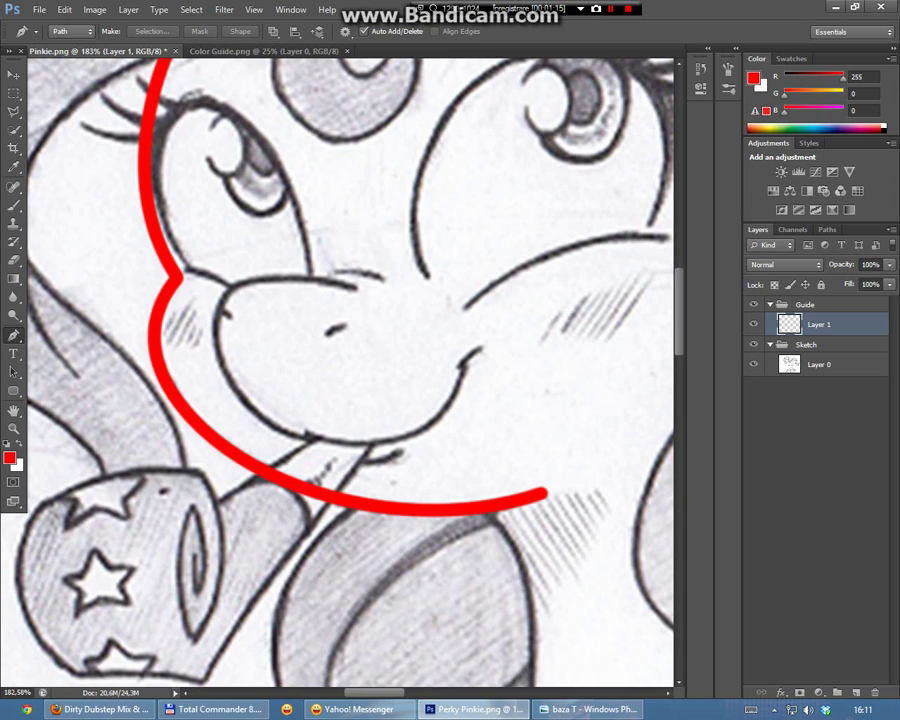
Start a path at the top of the nose and curve it under the muzzle, fixing a misplaced point
left_click(351, 286)
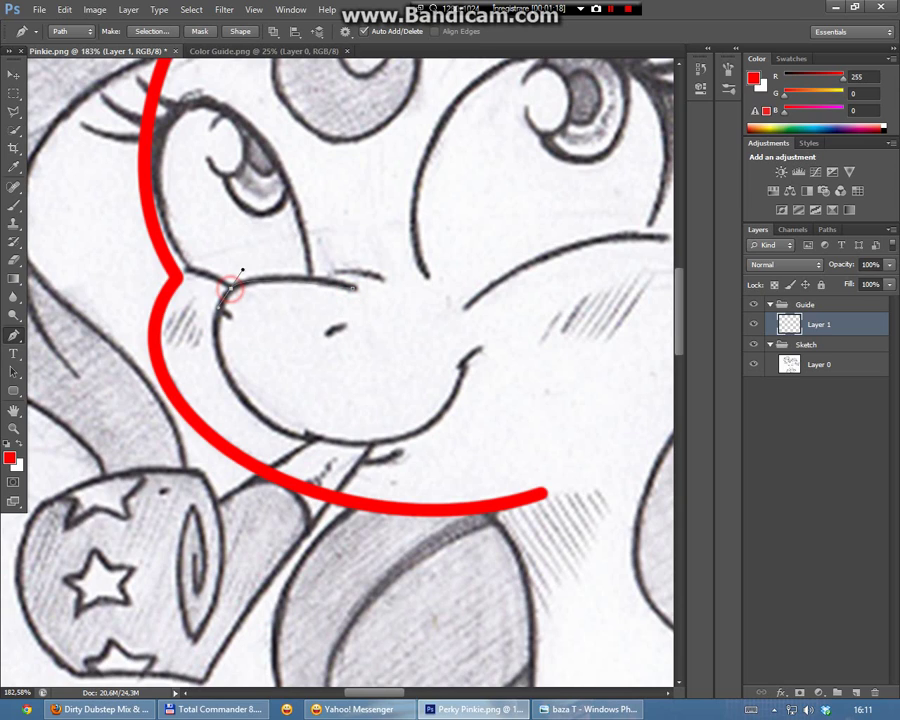
left_click_drag(230, 287, 210, 315)
left_click_drag(314, 437, 436, 456)
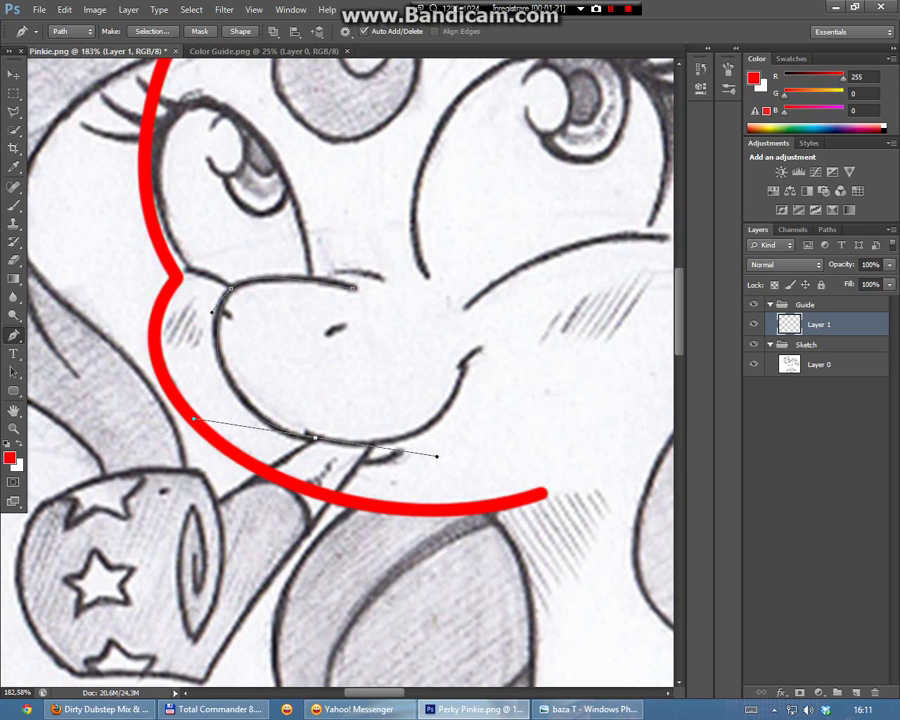
key("ctrl+z")
left_click_drag(248, 404, 290, 443)
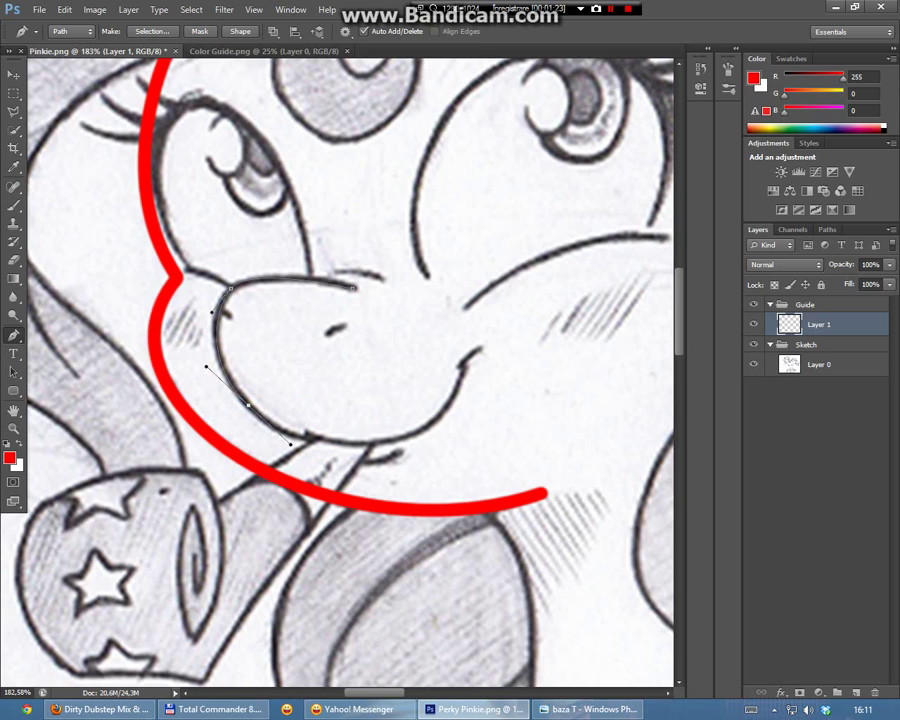
mouse_move(446, 407)
left_mouse_down()
mouse_move(488, 352)
mouse_move(462, 358)
left_mouse_up()
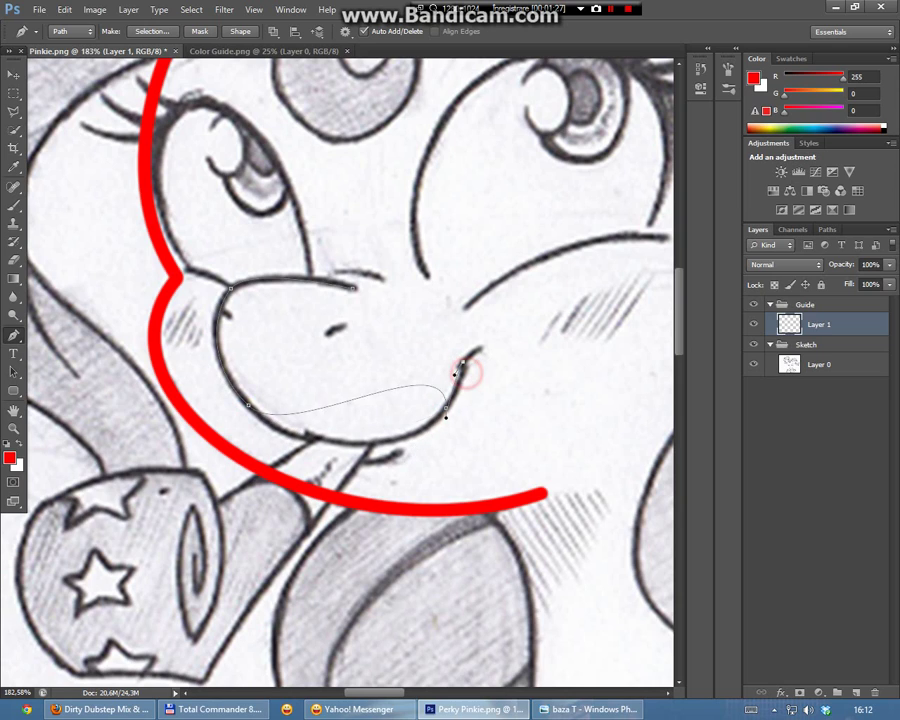
End the muzzle path at the smile's corner, adjust its curve, and choose Stroke Path
left_click(465, 366)
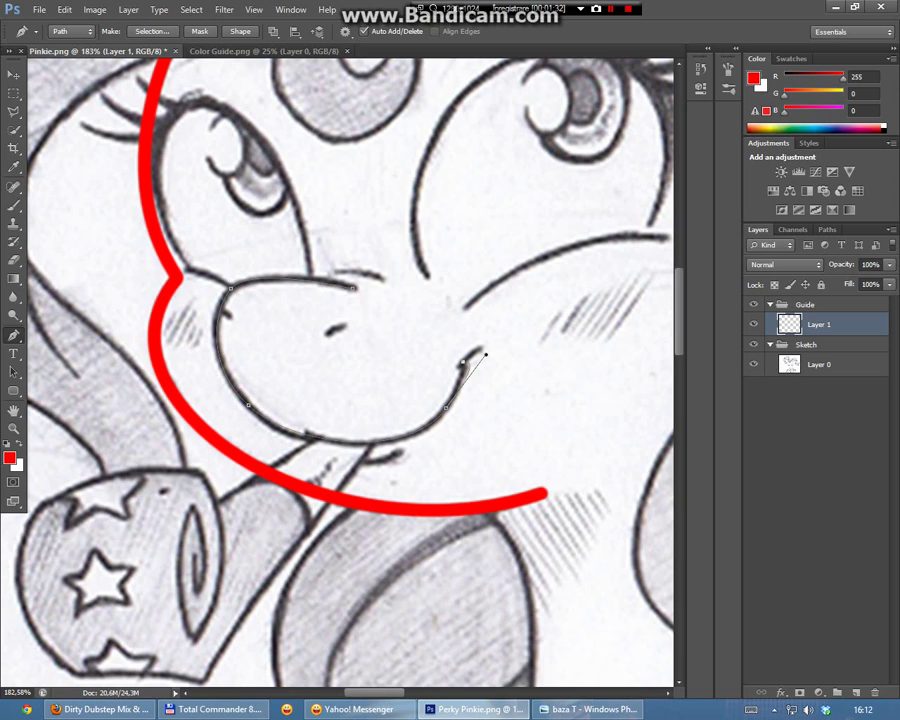
left_click_drag(486, 353, 470, 371)
left_click(480, 363)
right_click(465, 370)
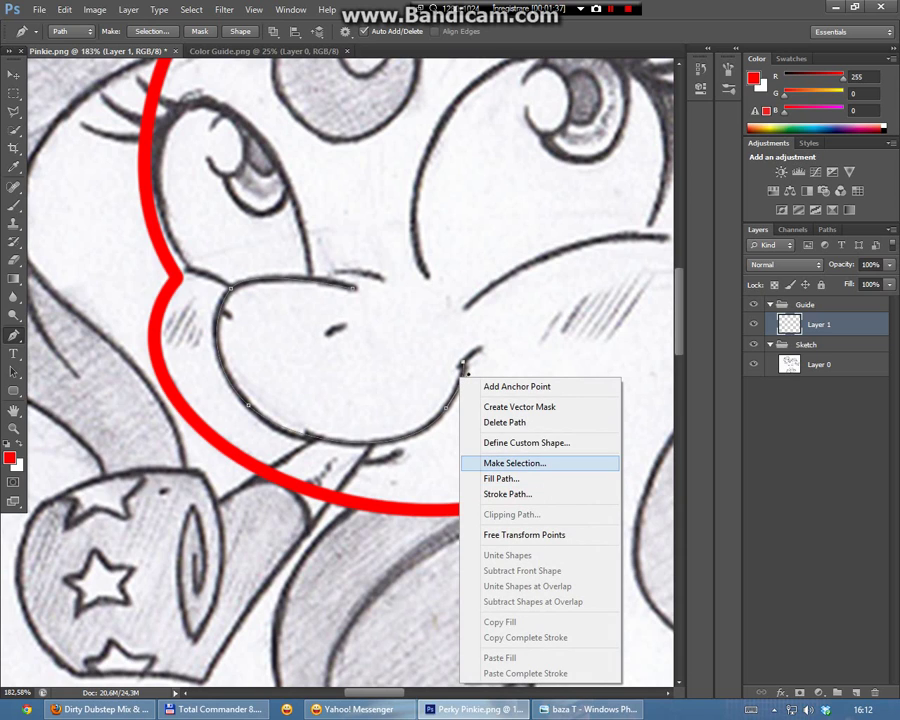
left_click(508, 494)
Stroke the muzzle path in red and sample pure red with the Eyedropper
left_click(540, 237)
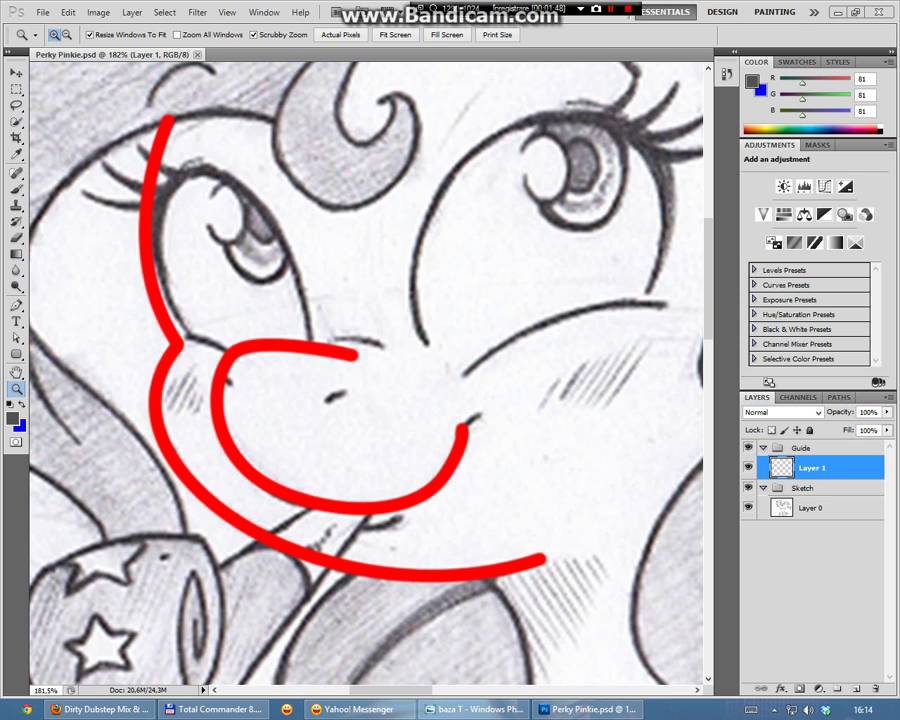
left_click(17, 153)
left_click(300, 345)
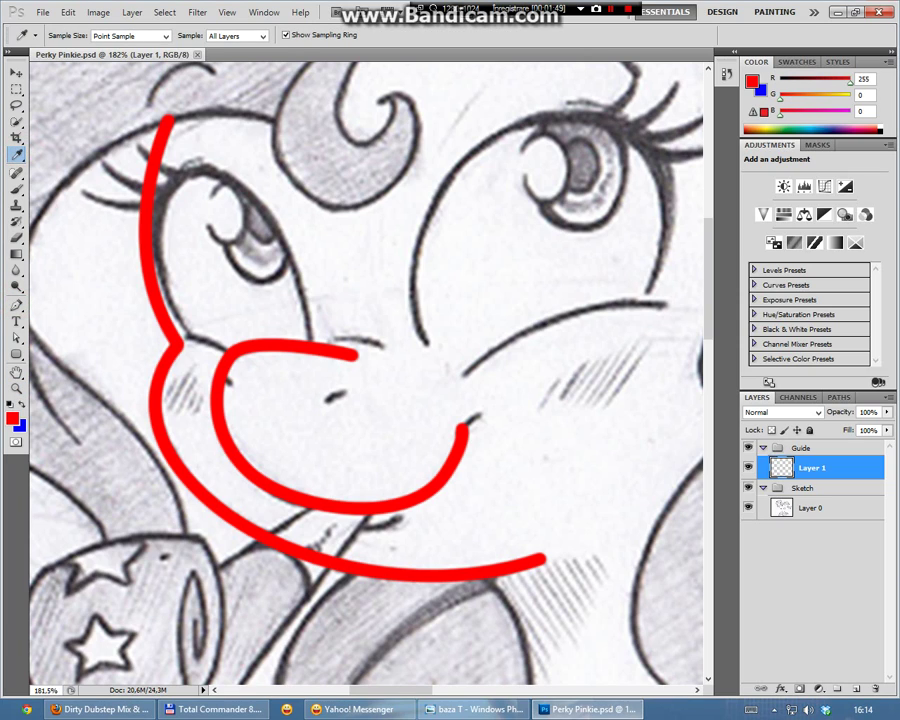
Set the brush size to 10 px
key("b")
left_click(72, 36)
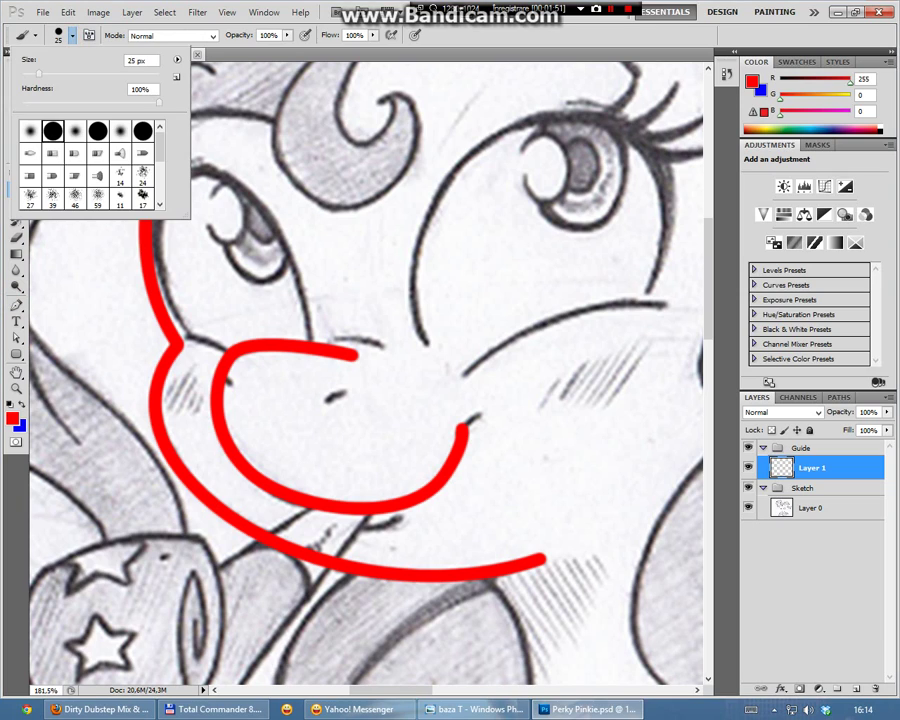
double_click(132, 61)
type("10")
key("Return")
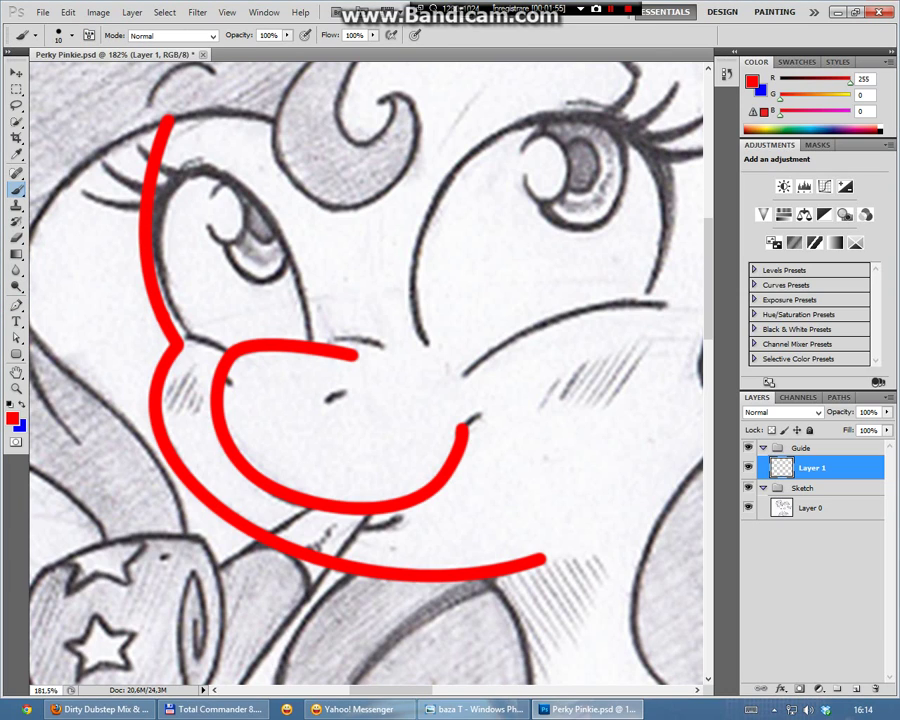
Start a path at the smile's end, undoing an accidental shape layer and restoring Paths mode
key("p")
scroll(250, 260, "down", 1)
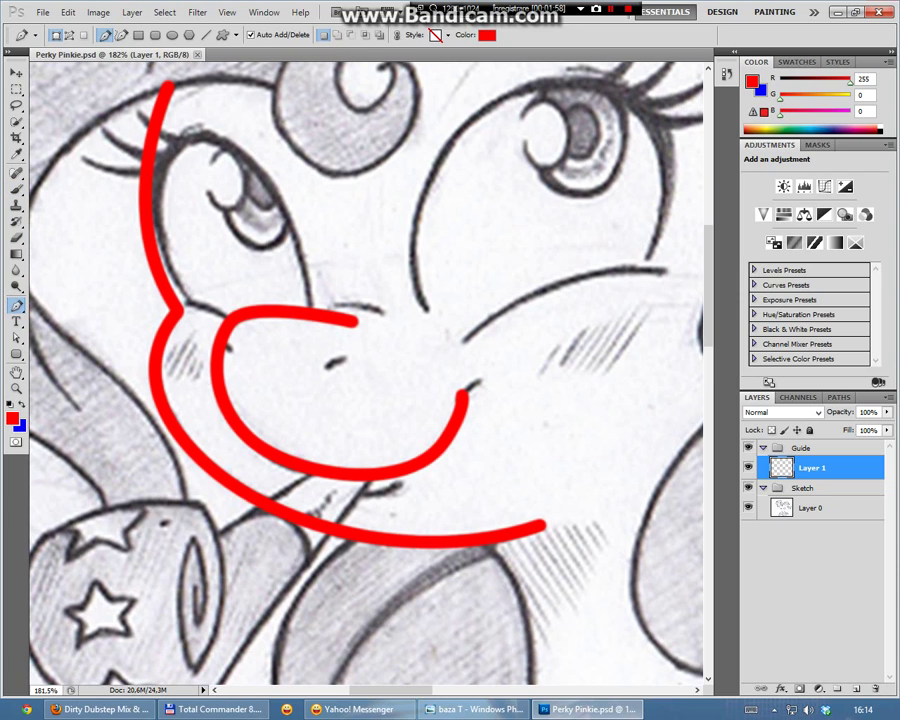
left_click(458, 398)
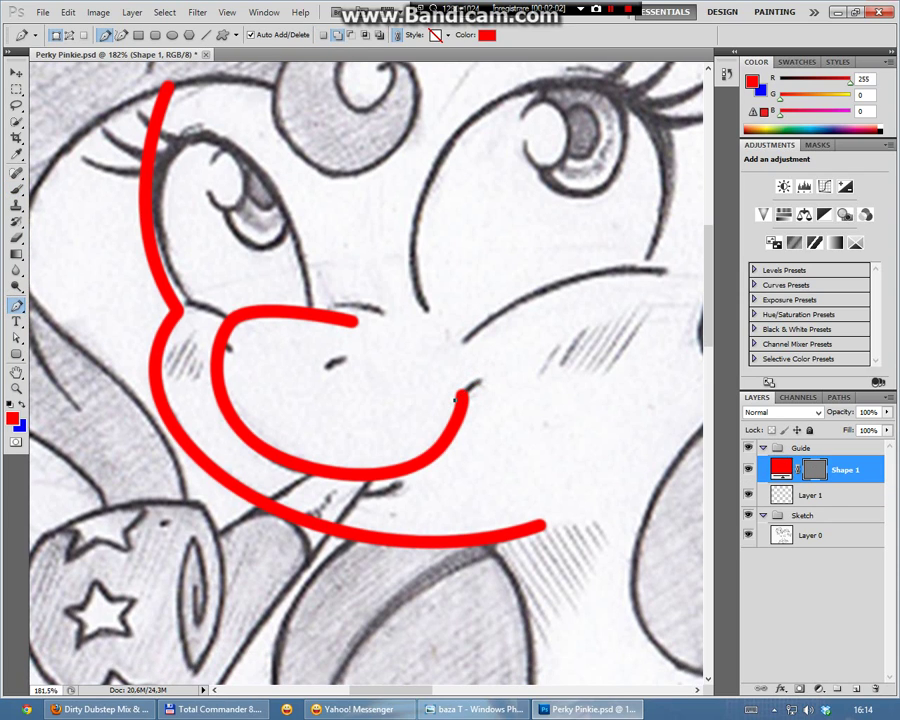
key("ctrl+z")
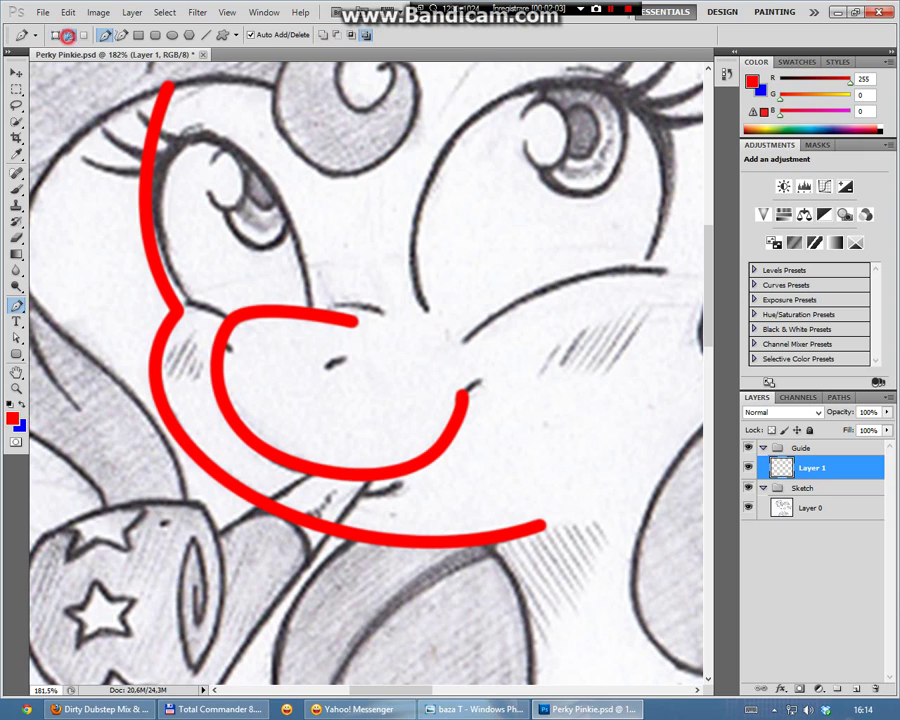
left_click(69, 35)
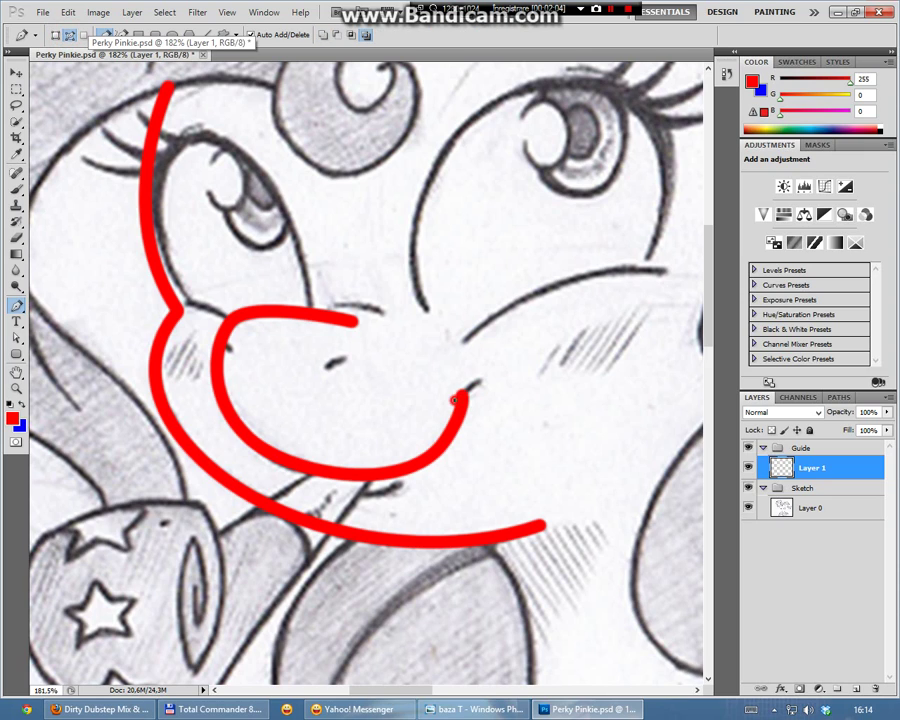
Stroke the short path curling the smile's end in red
right_click(483, 380)
left_click(537, 481)
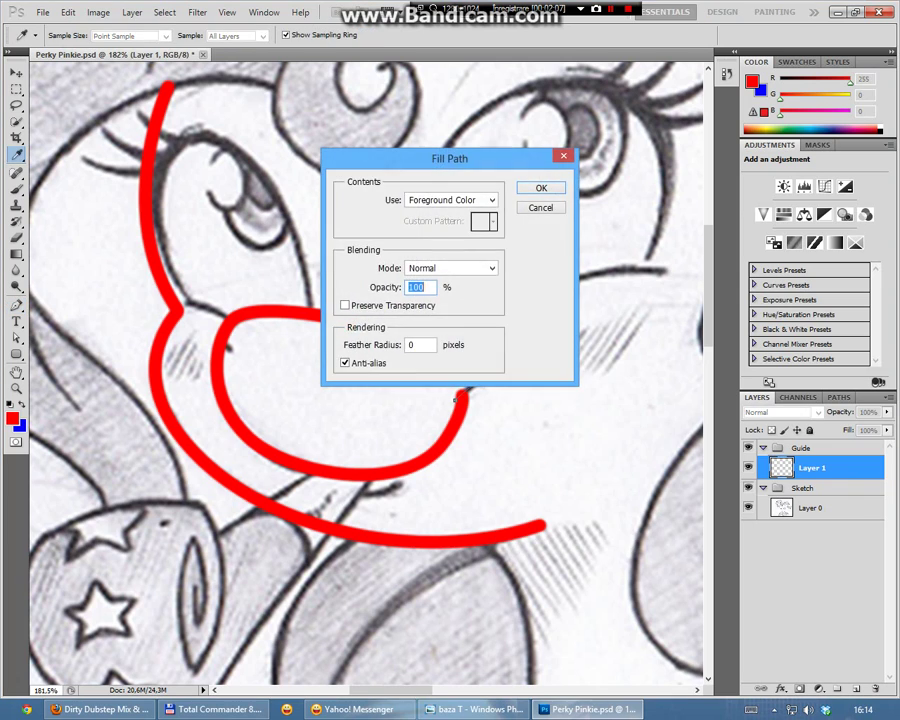
left_click(538, 207)
right_click(477, 420)
left_click(513, 516)
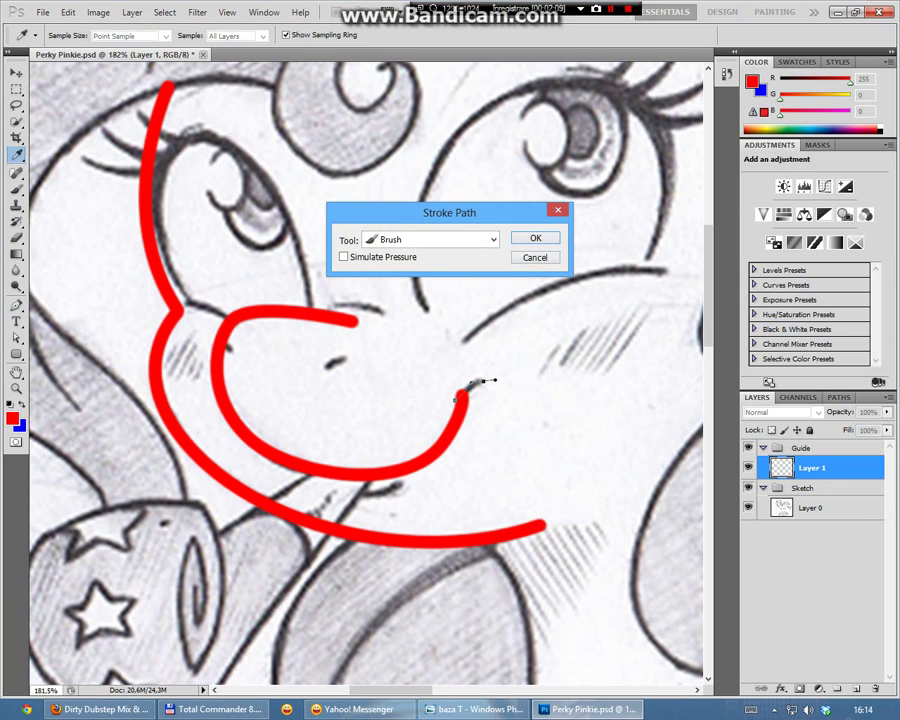
key("Return")
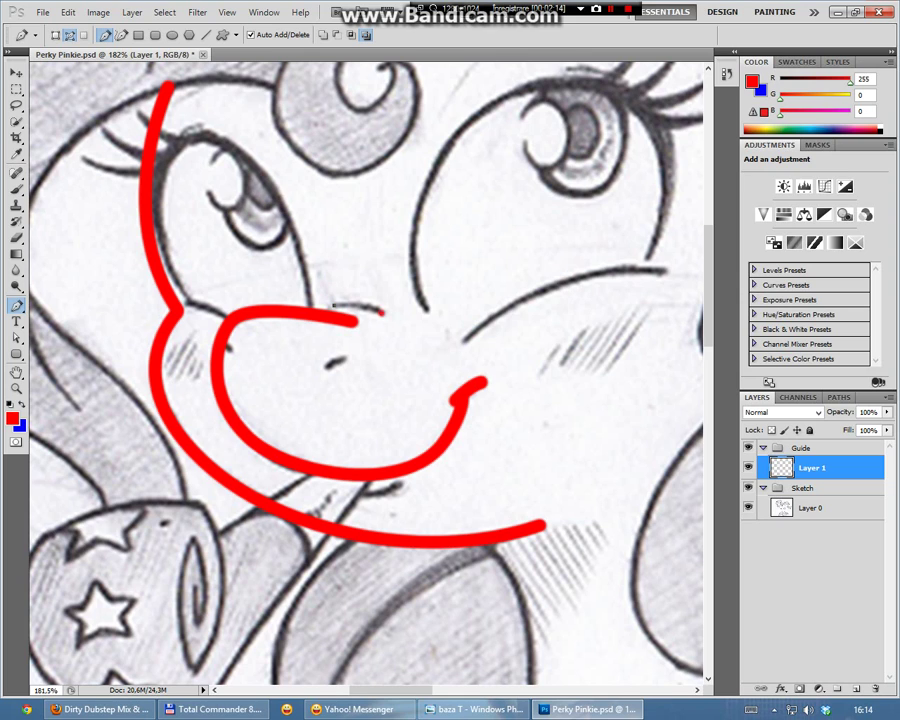
Draw and stroke a short red path extending the top of the nose line
left_click_drag(381, 313, 395, 329)
right_click(395, 318)
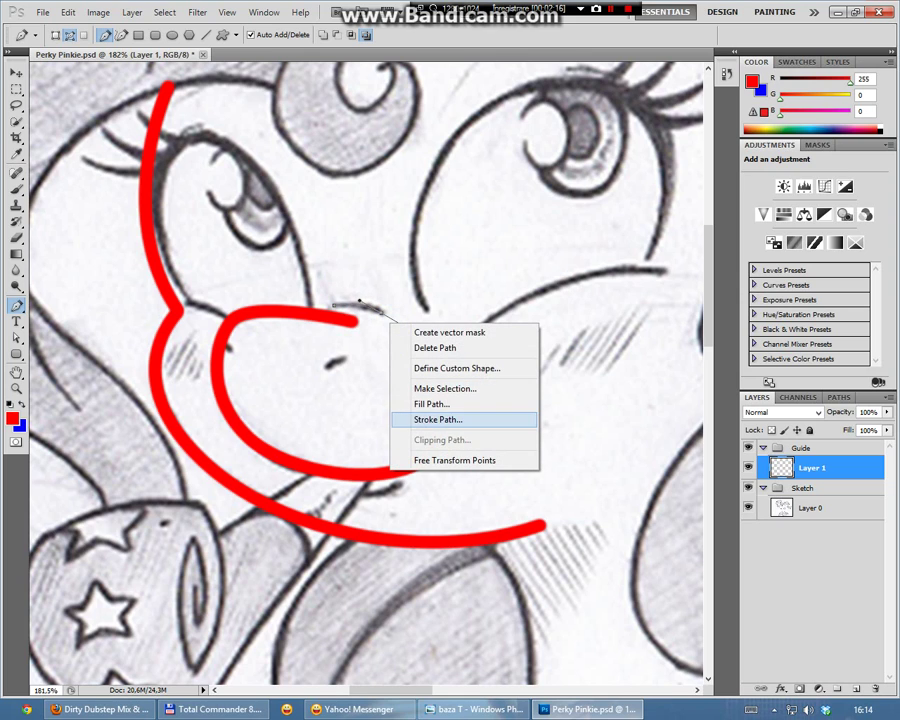
left_click(430, 416)
left_click(535, 237)
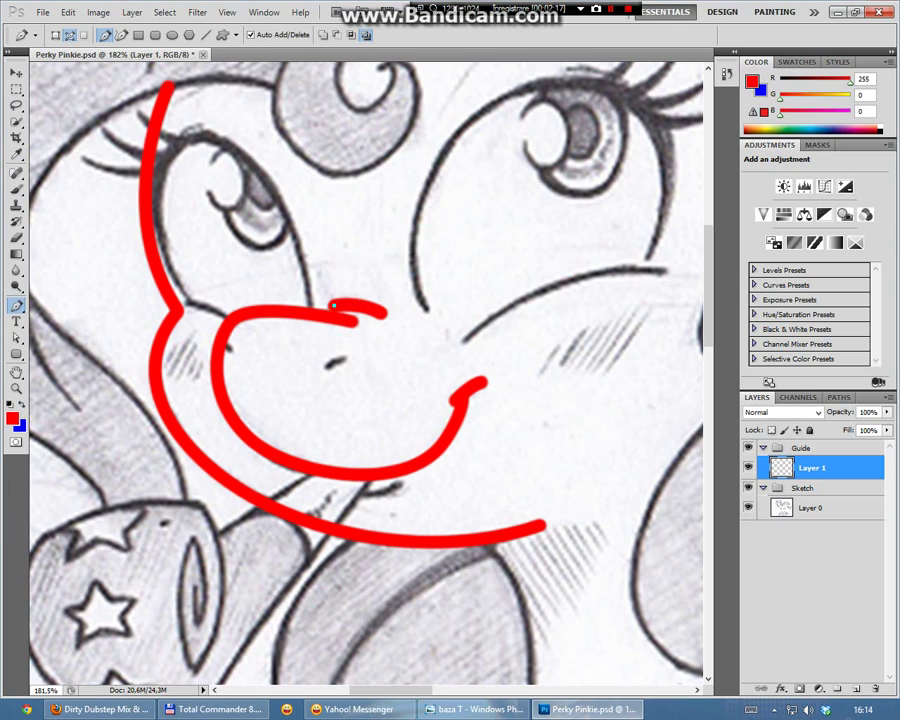
scroll(430, 400, "down", 3)
scroll(430, 400, "down", 3)
scroll(430, 400, "down", 3)
Draw the start of a curved path down the pony's neck line
scroll(430, 400, "down", 1)
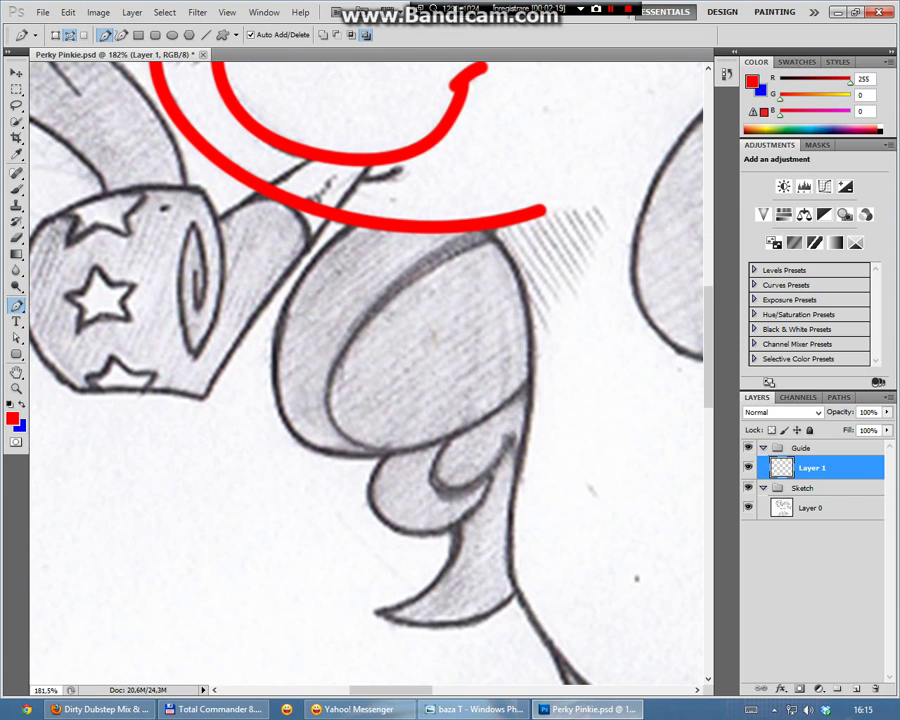
scroll(478, 230, "down", 2)
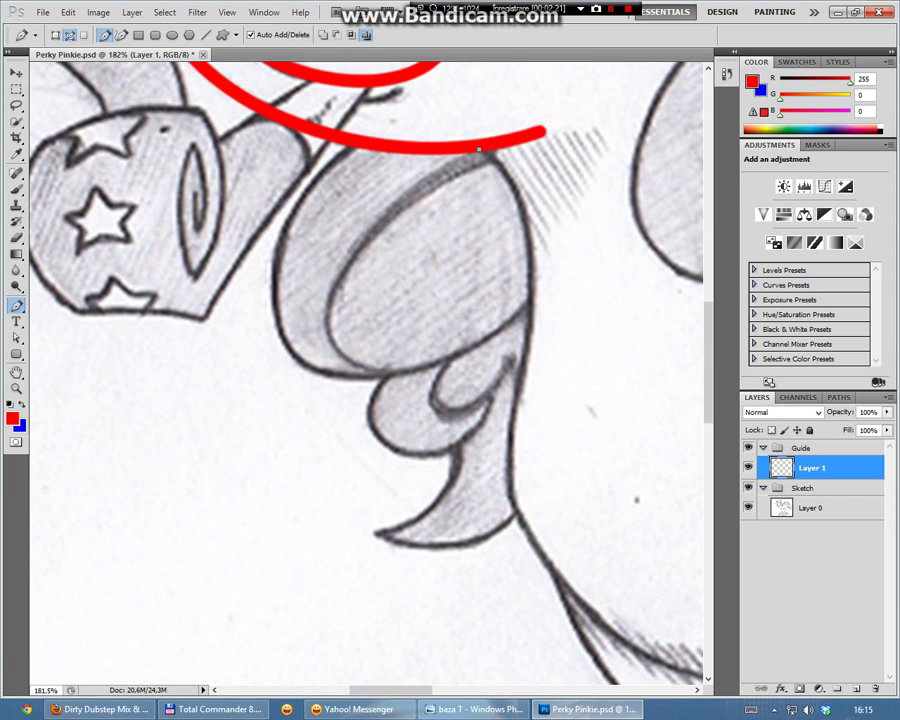
left_click_drag(528, 327, 507, 469)
scroll(365, 370, "down", 1)
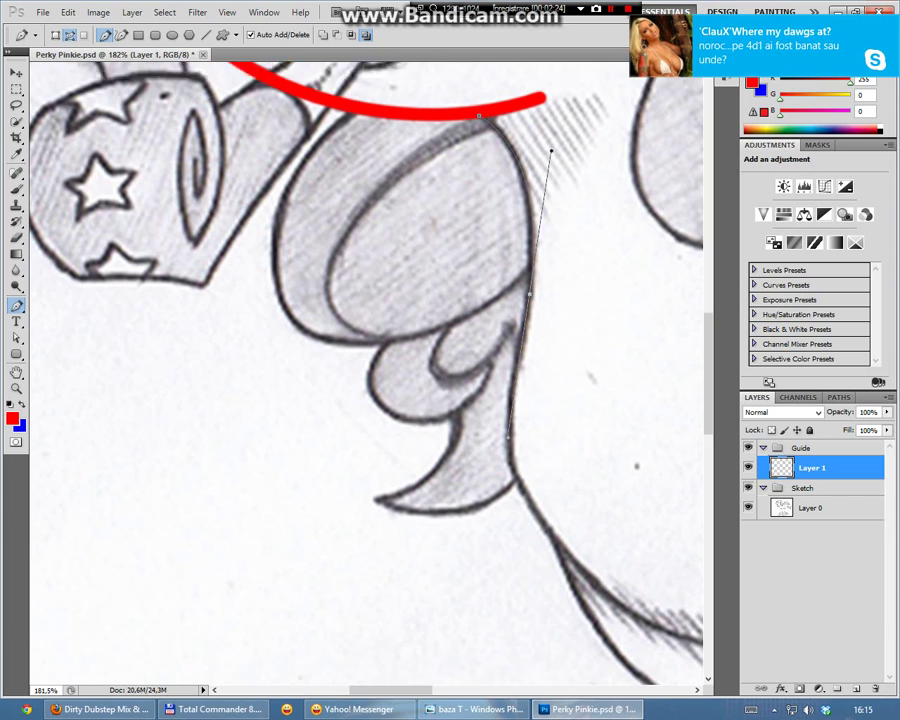
scroll(365, 370, "down", 1)
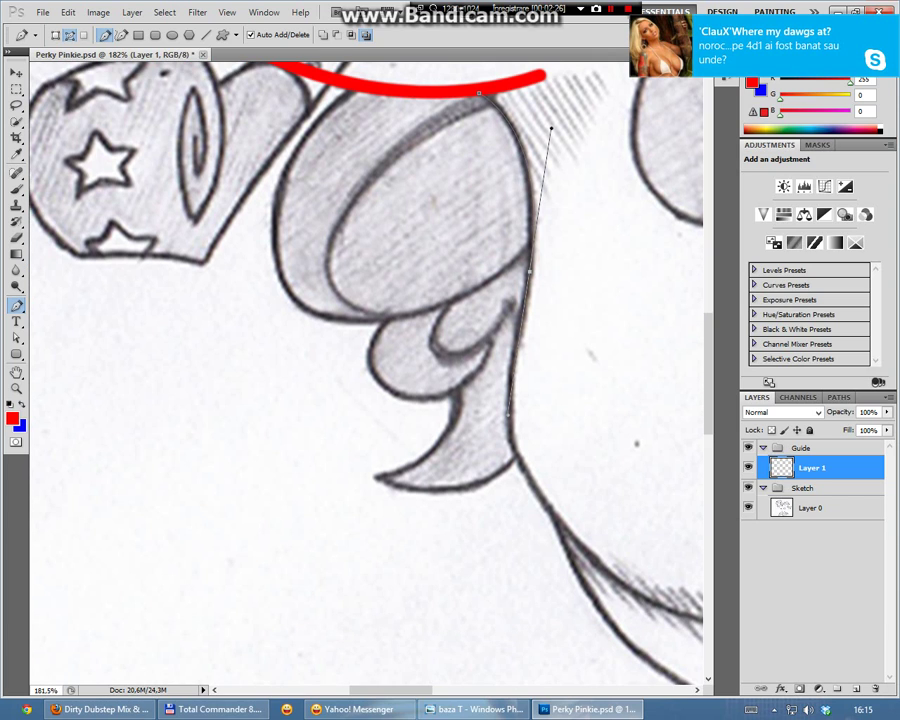
left_click_drag(450, 400, 307, 340)
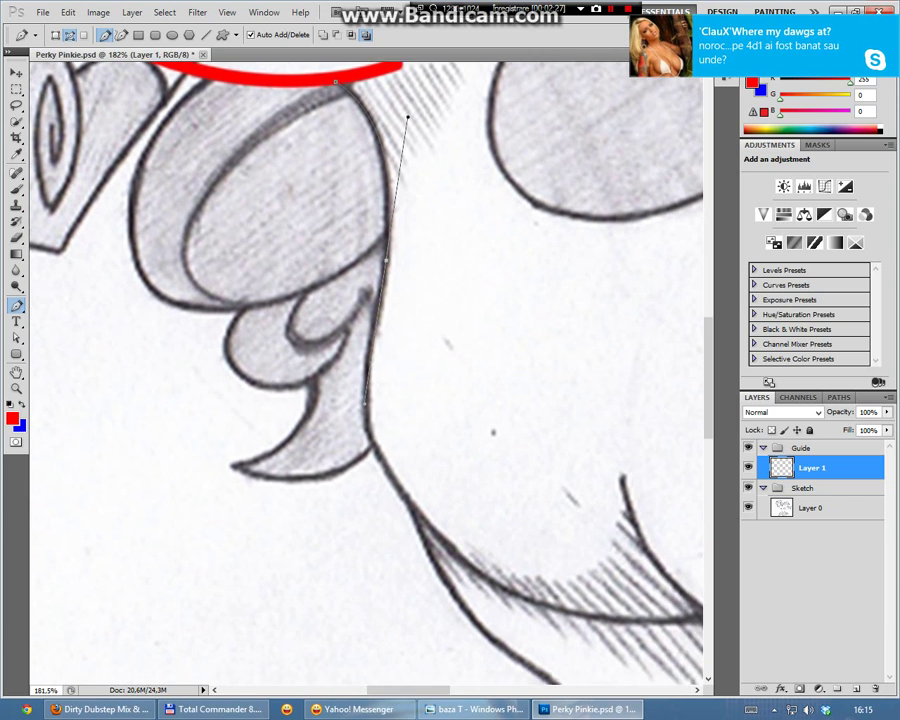
left_click_drag(412, 462, 477, 537)
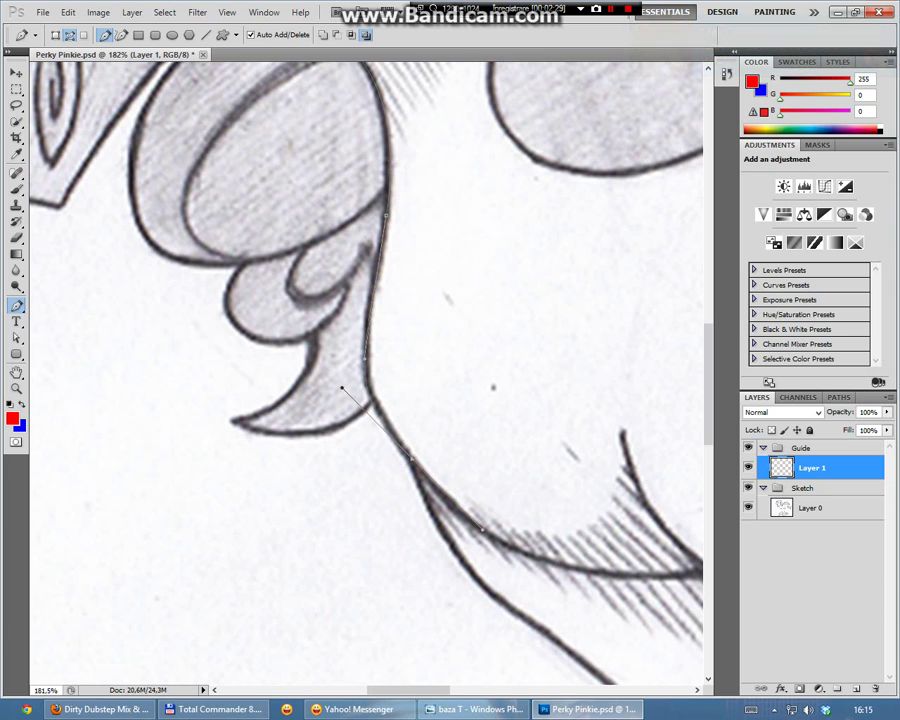
Extend the neck path to the chest fluff, stroke it in red, and hide it
scroll(365, 370, "down", 2)
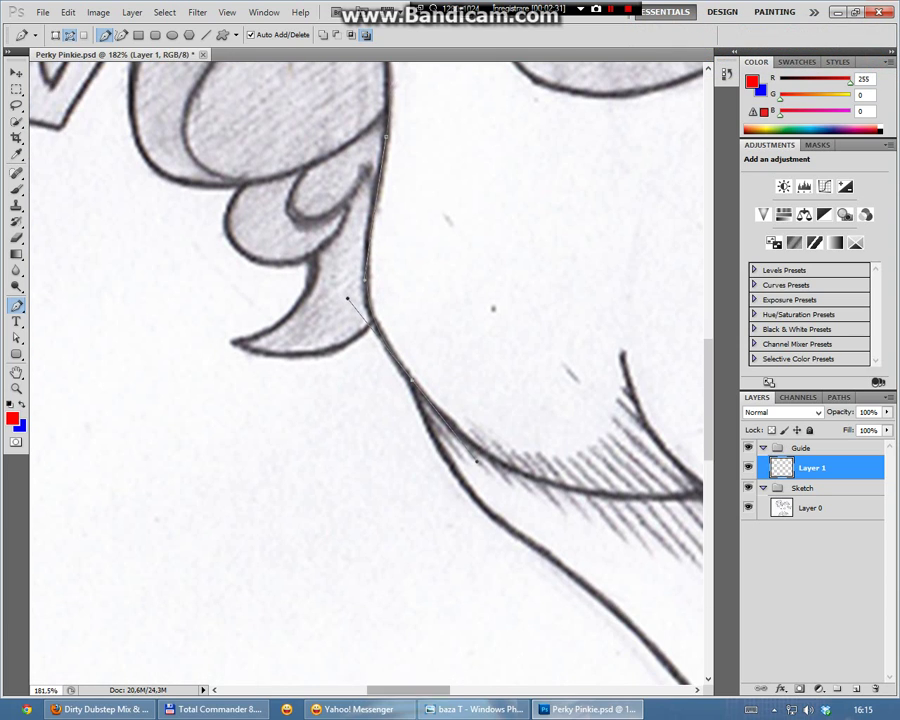
left_click_drag(400, 689, 420, 688)
left_click_drag(502, 493, 662, 483)
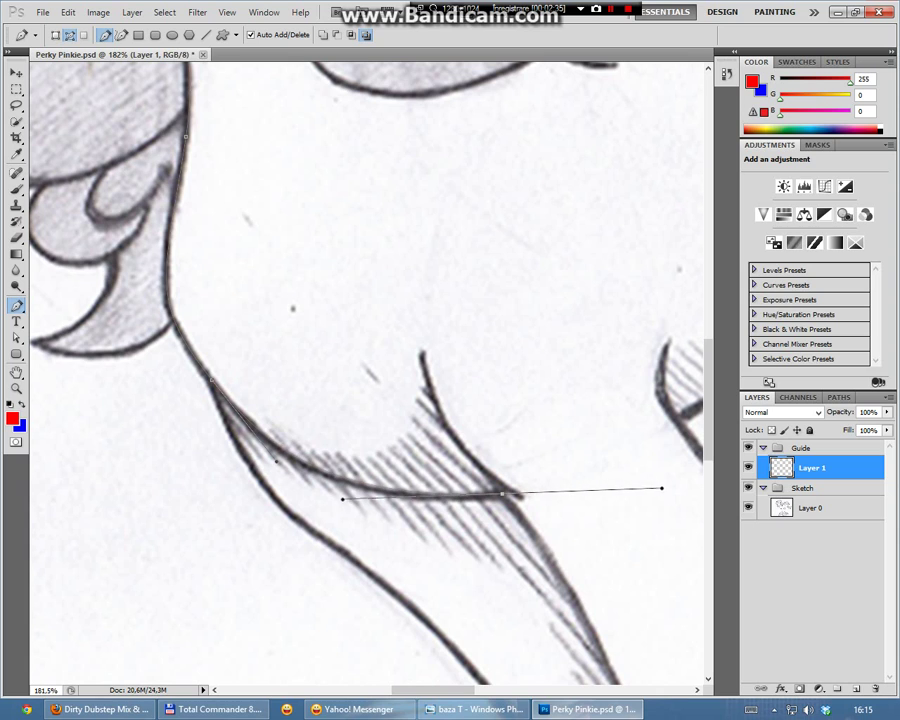
right_click(546, 432)
left_click(580, 528)
key("Return")
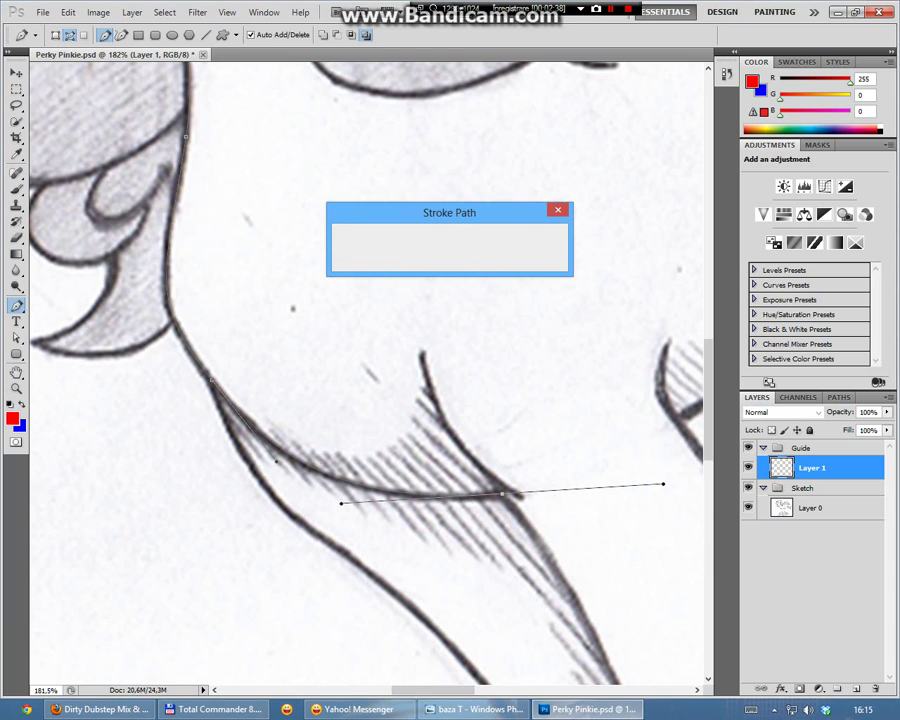
key("Return")
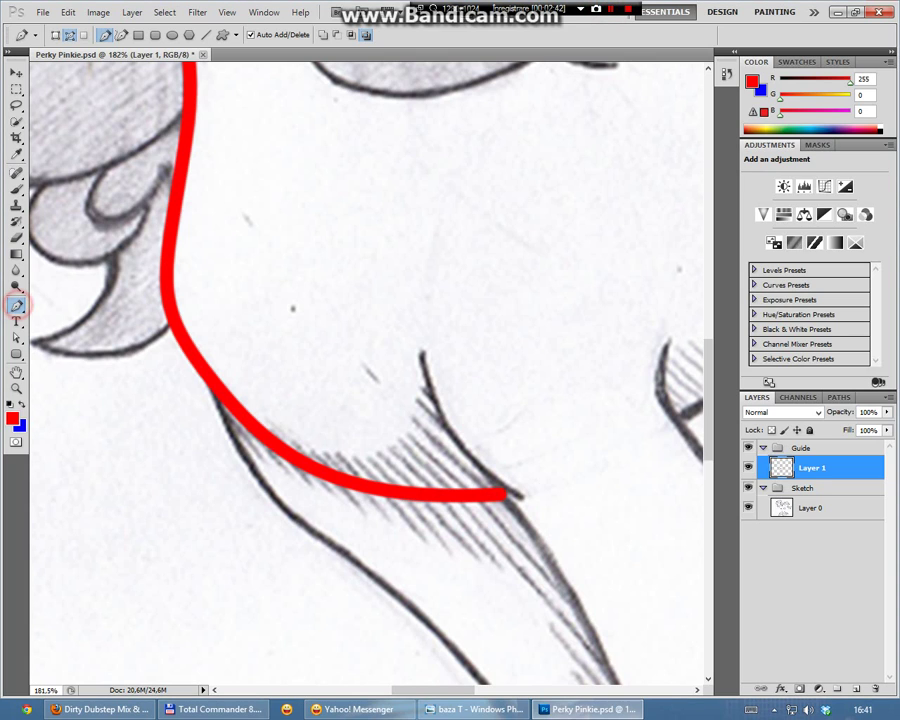
Start a curved path along the outer contour of the front leg
scroll(365, 370, "down", 3)
scroll(365, 370, "down", 2)
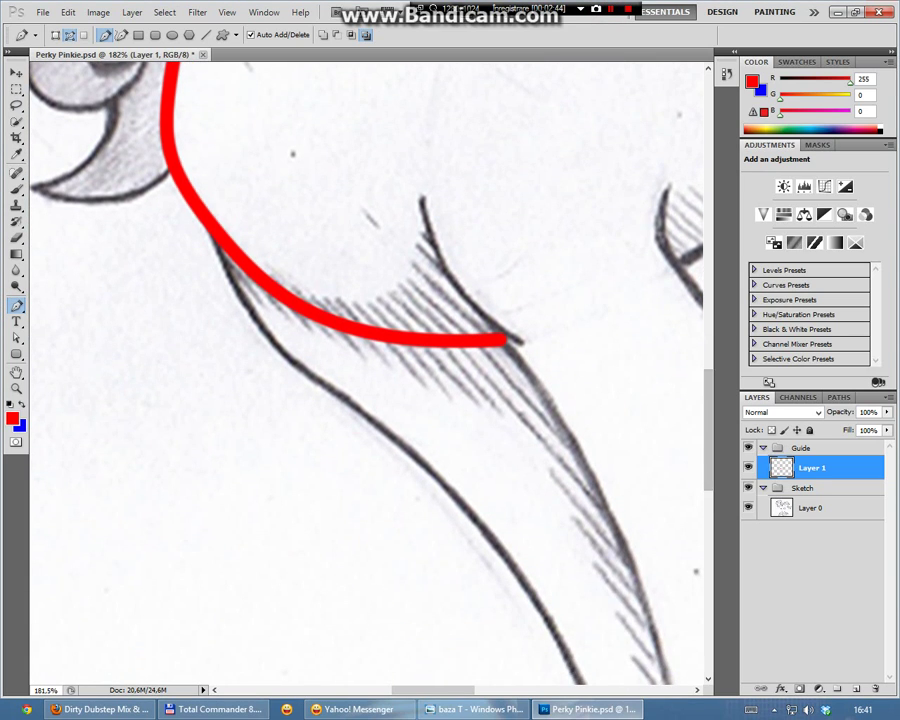
scroll(208, 148, "down", 3)
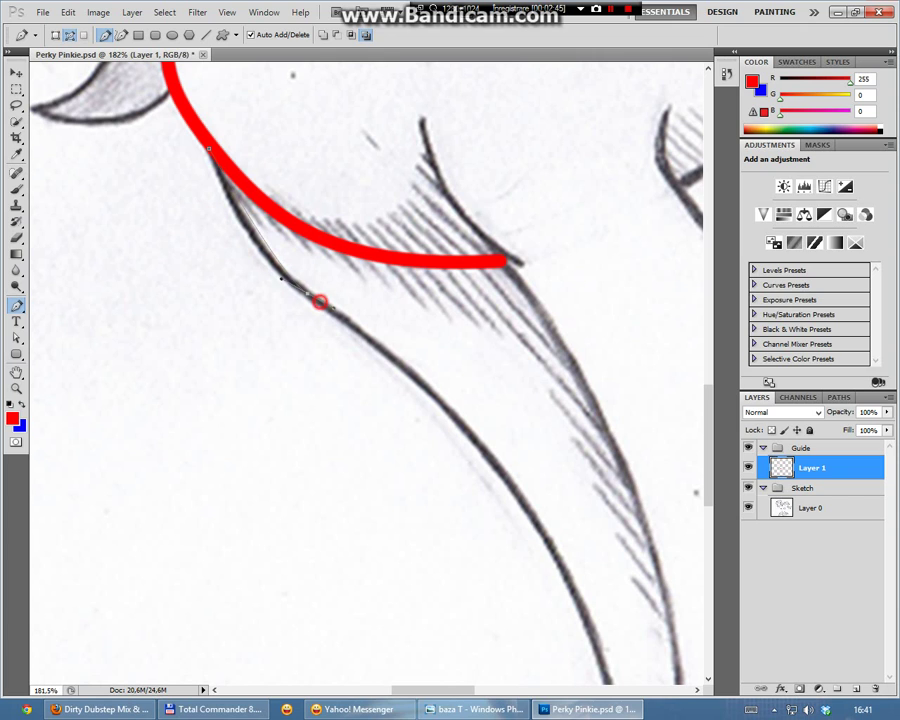
scroll(250, 257, "down", 1)
scroll(250, 257, "down", 8)
scroll(600, 340, "down", 2)
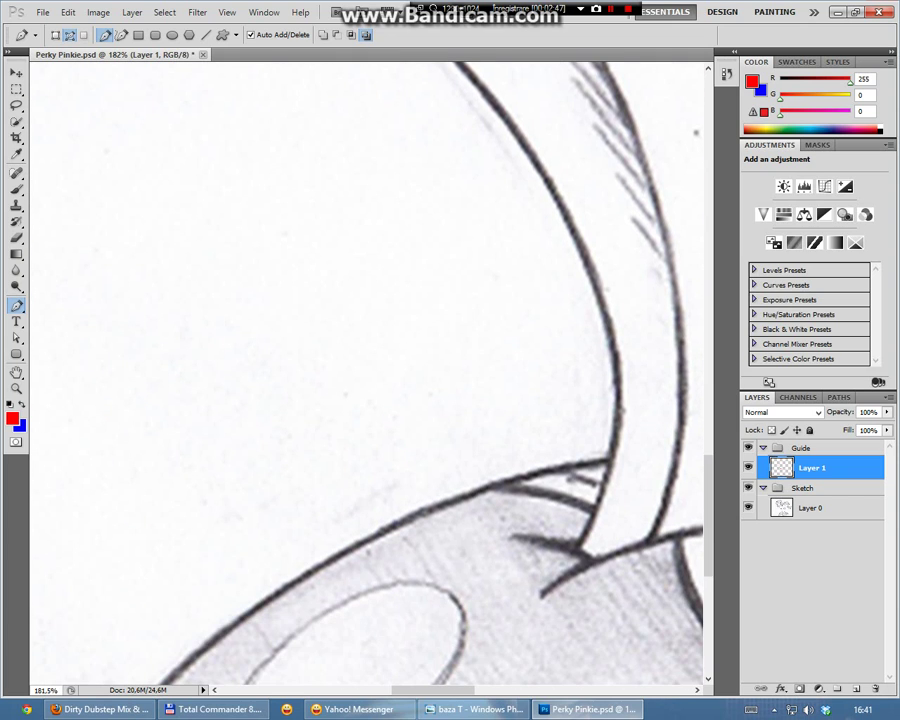
left_click_drag(614, 344, 663, 560)
scroll(350, 170, "up", 4)
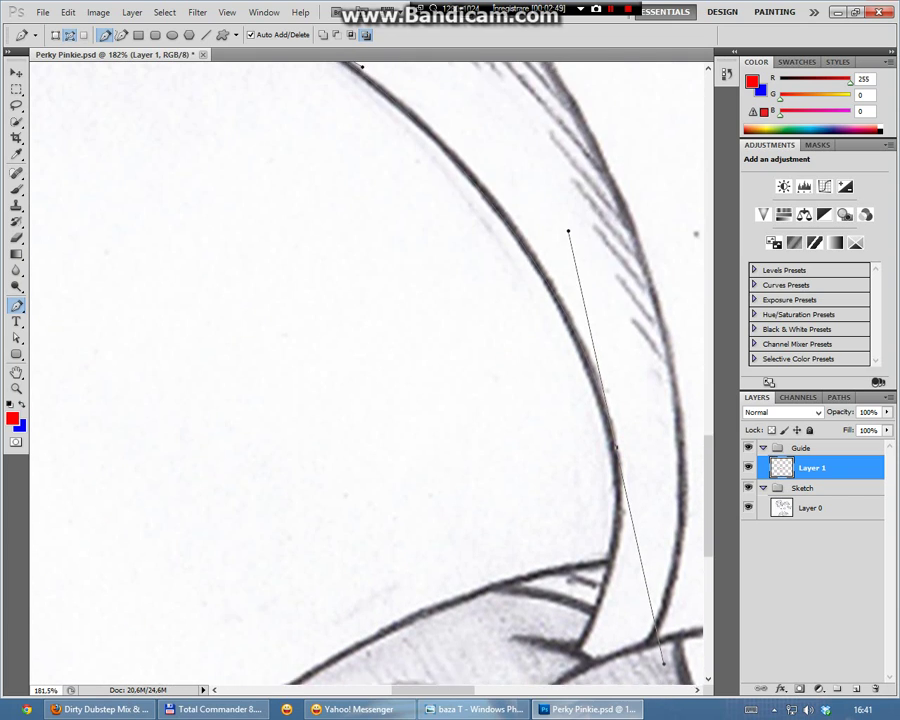
scroll(350, 170, "up", 4)
scroll(350, 170, "down", 7)
Redraw the curve down to the leg base and stroke the leg path in red
left_click(577, 583)
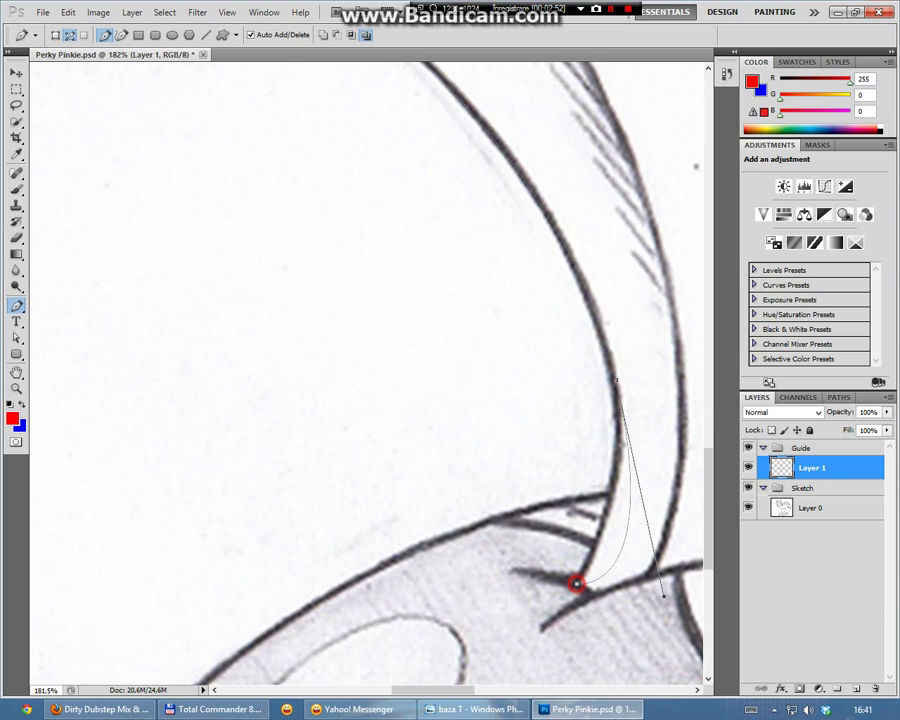
key("ctrl+z")
left_click_drag(663, 596, 639, 485)
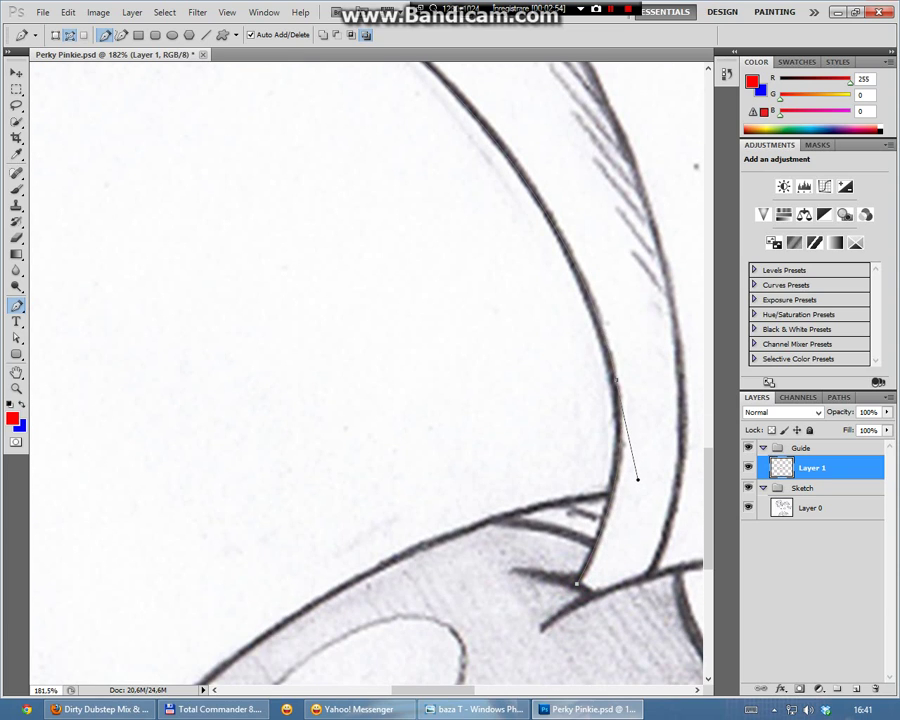
left_click_drag(460, 689, 477, 689)
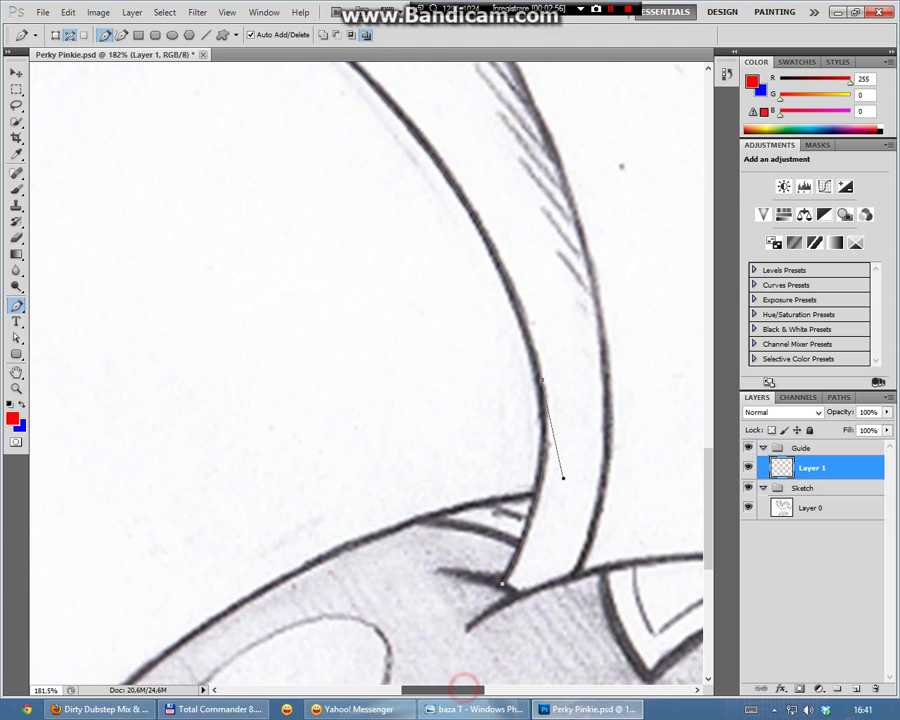
right_click(497, 427)
left_click(548, 544)
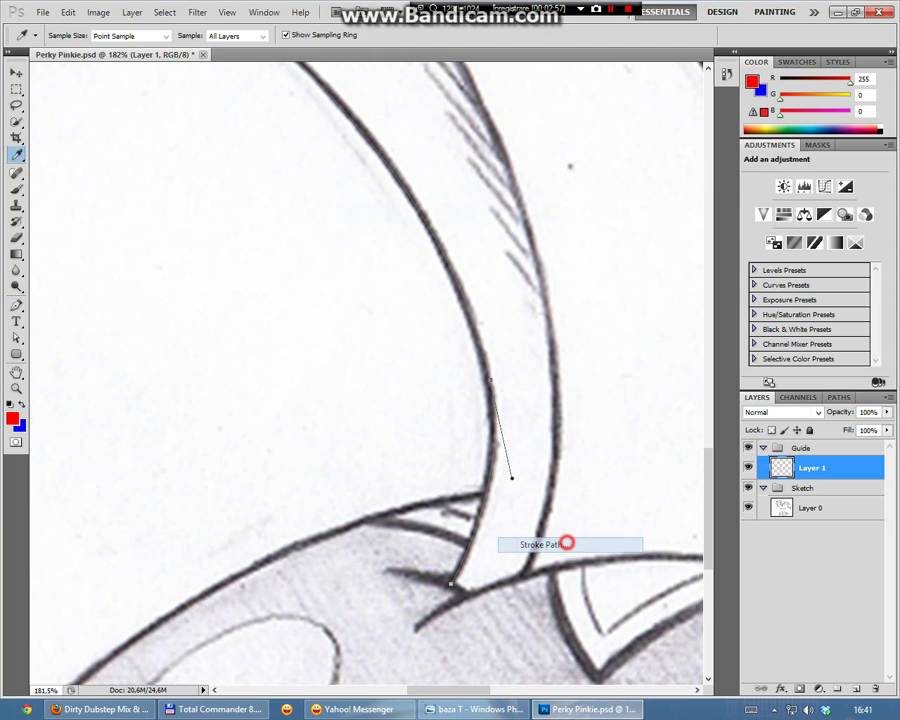
key("Return")
scroll(366, 372, "up", 10)
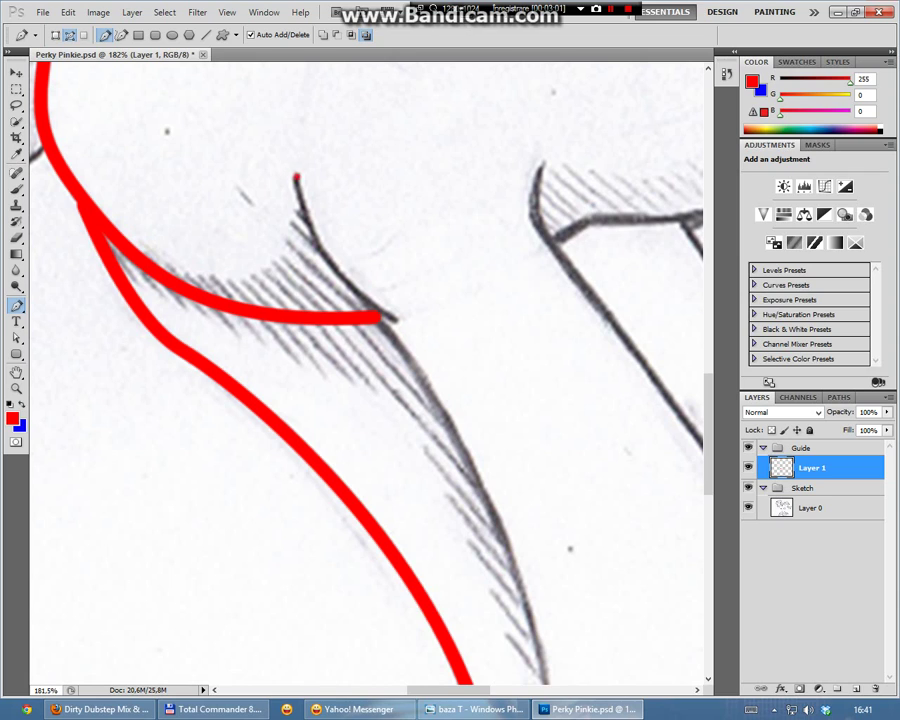
Stroke a red guide path over the chest tuft
left_click_drag(396, 318, 483, 360)
right_click(394, 297)
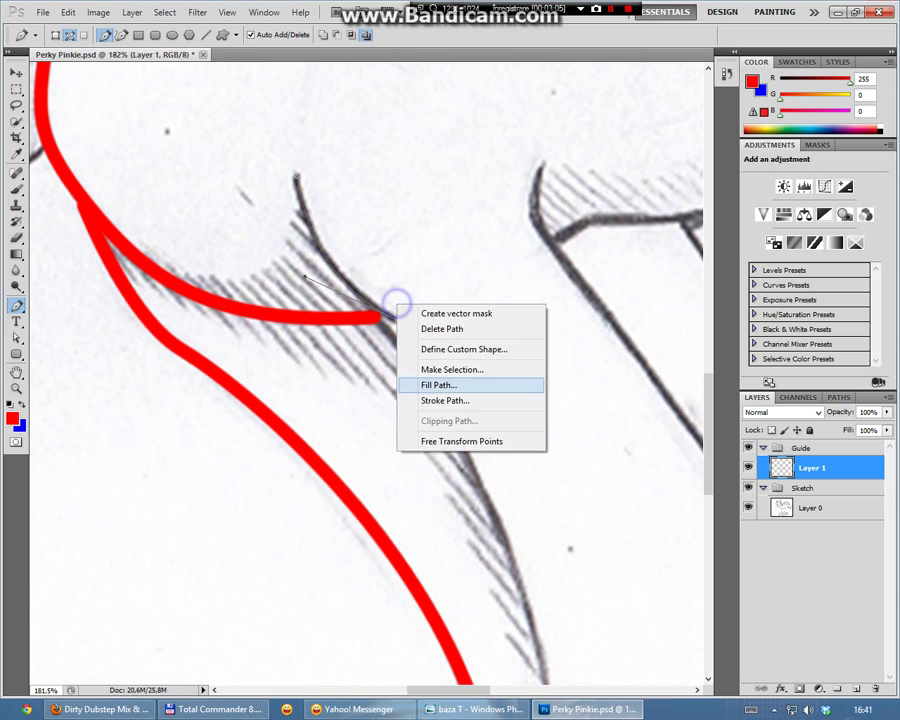
left_click(468, 402)
left_click(535, 238)
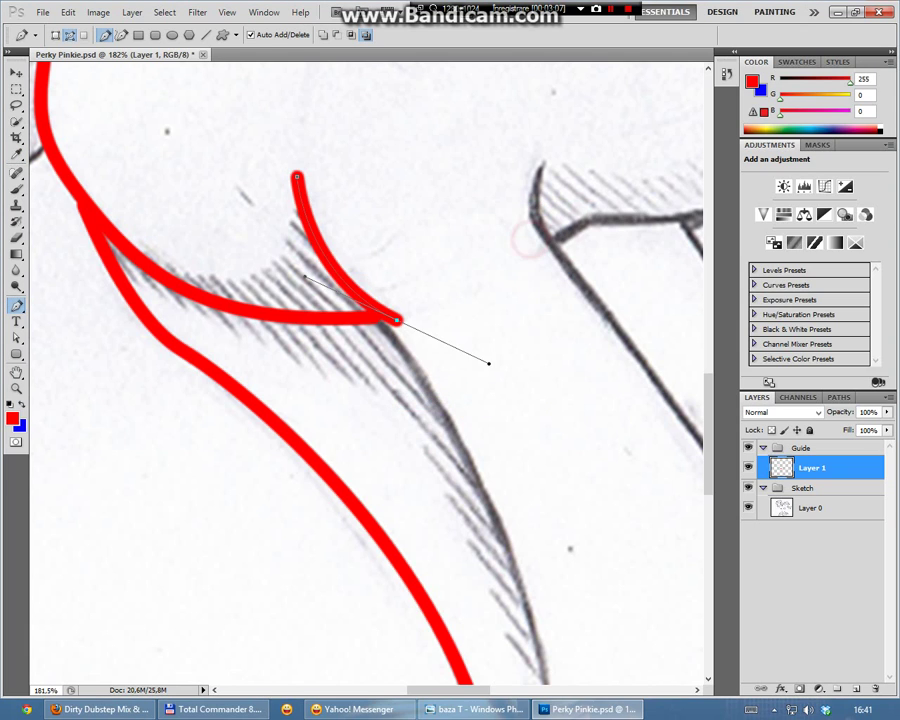
Trace the front leg's inner edge down to its base with a red stroke
scroll(365, 370, "down", 2)
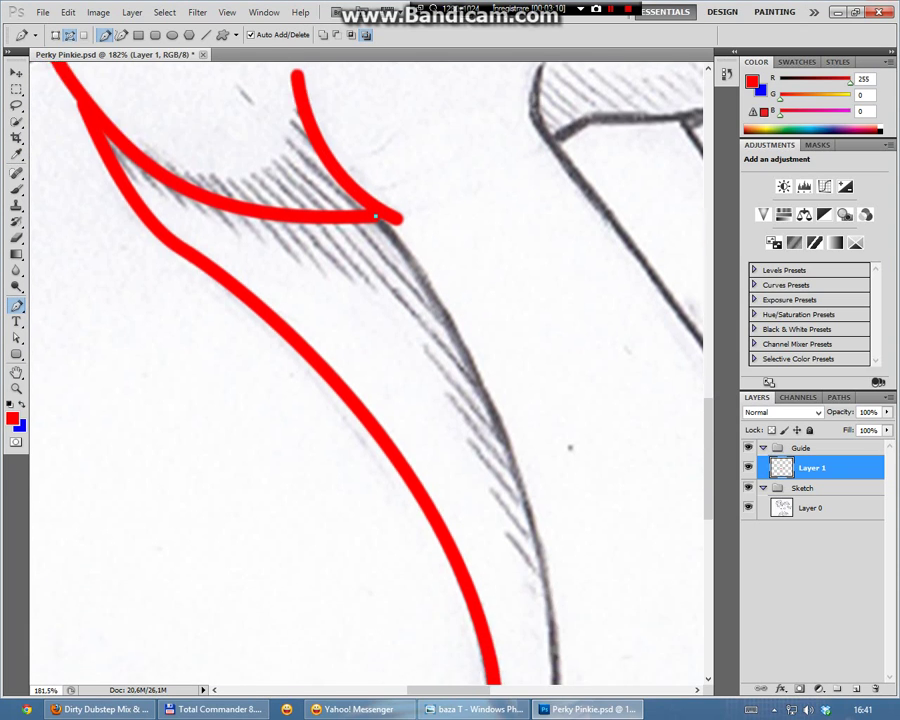
scroll(365, 370, "down", 3)
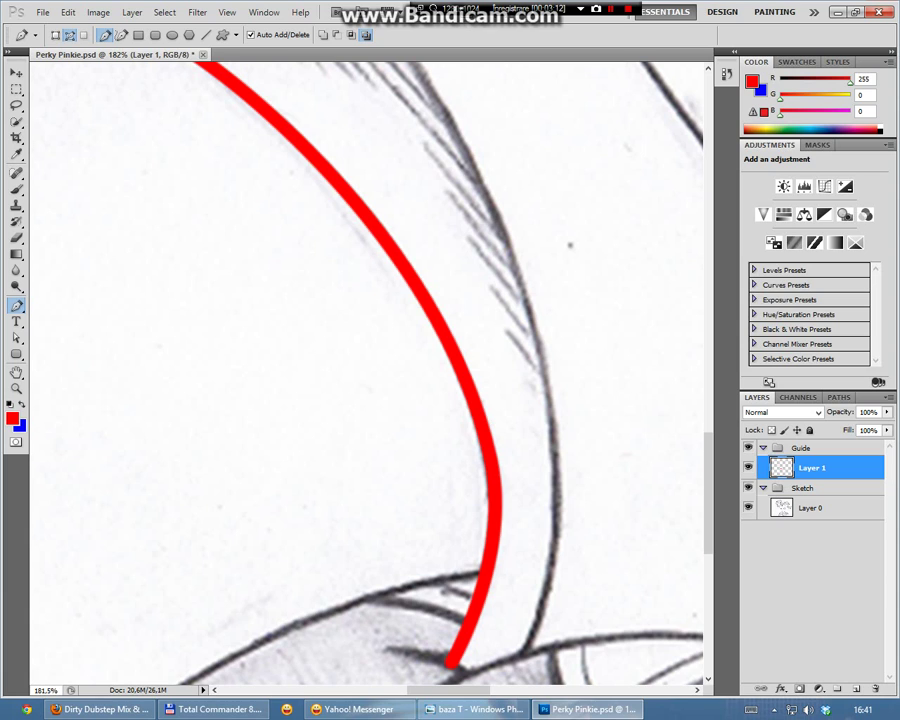
left_click_drag(548, 392, 597, 636)
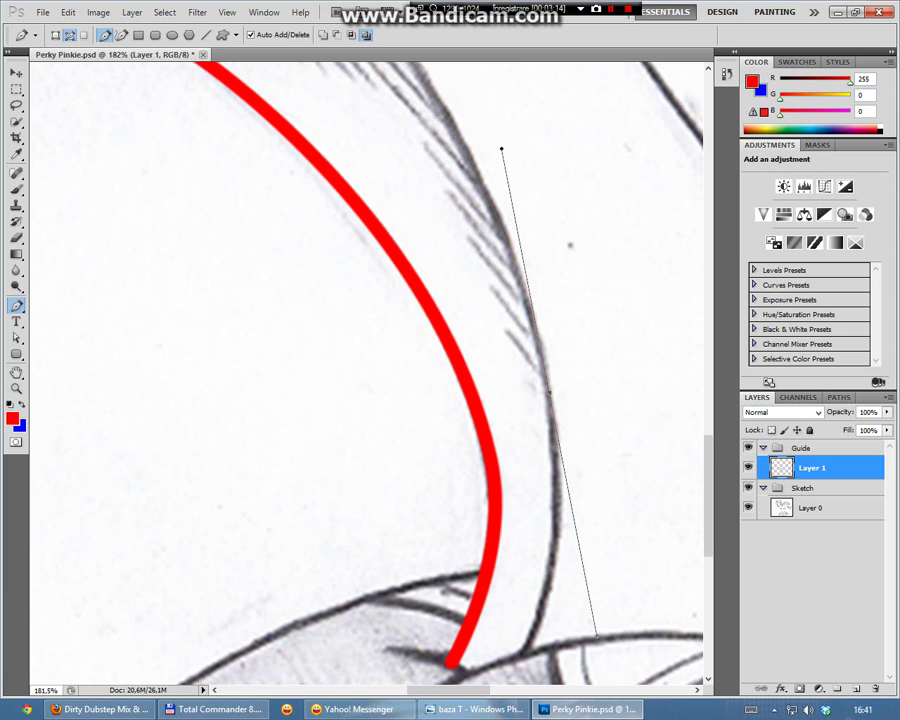
scroll(365, 370, "down", 2)
left_click_drag(597, 547, 586, 488)
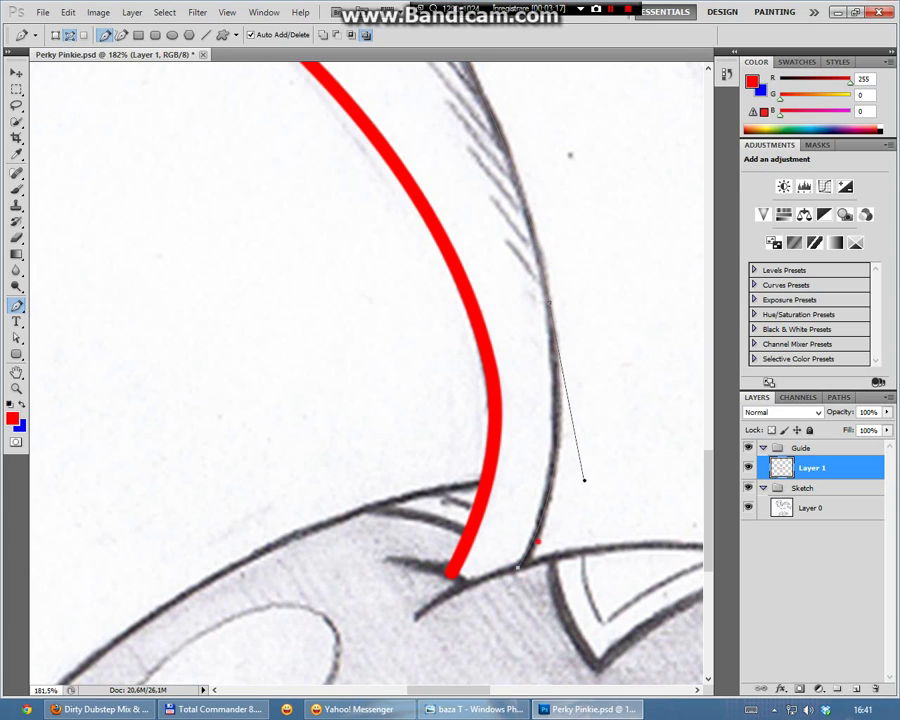
left_click(585, 484)
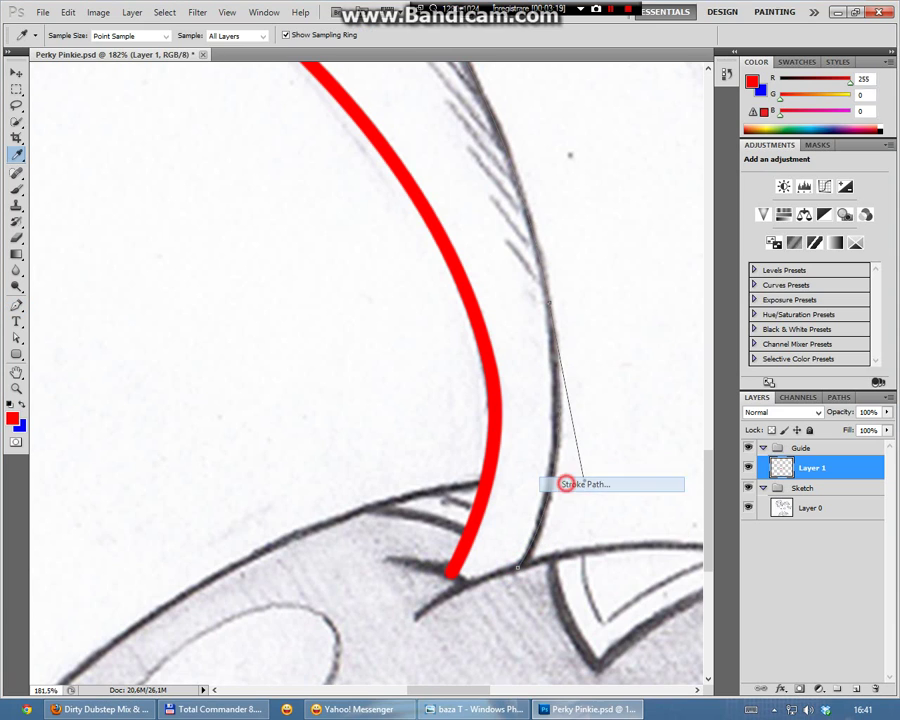
left_click(536, 236)
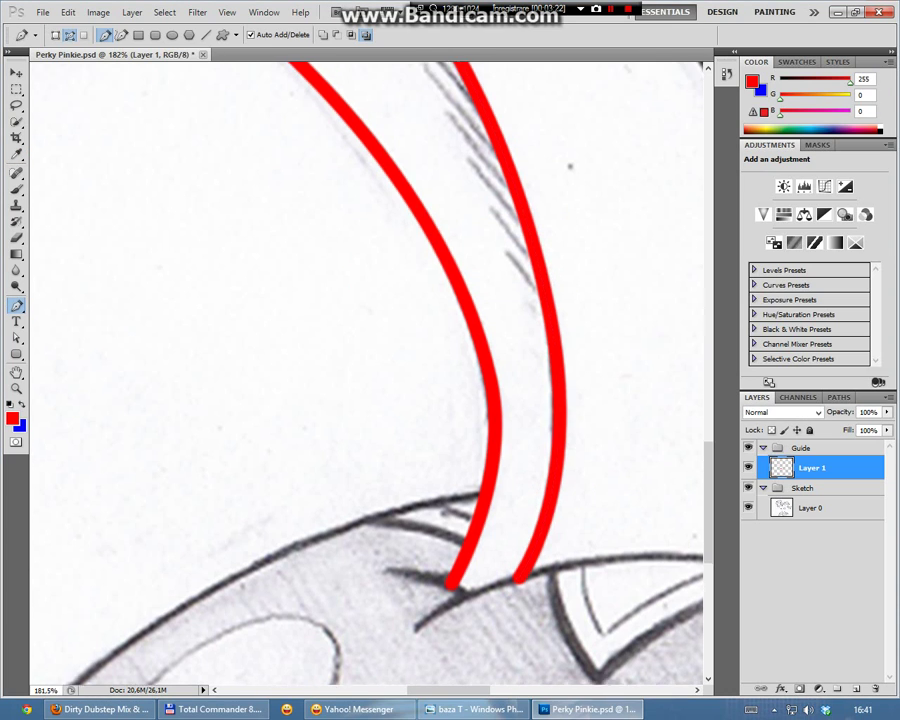
Outline the neighbouring leg's contour with a red stroked path
scroll(585, 480, "up", 5)
scroll(585, 480, "up", 5)
scroll(585, 480, "up", 5)
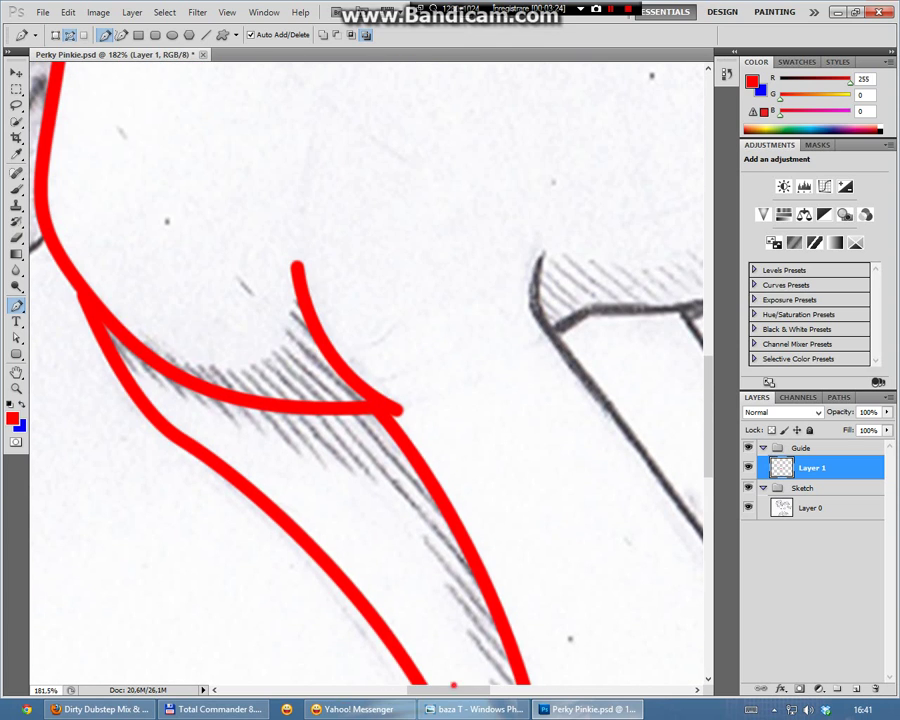
scroll(453, 686, "right", 5)
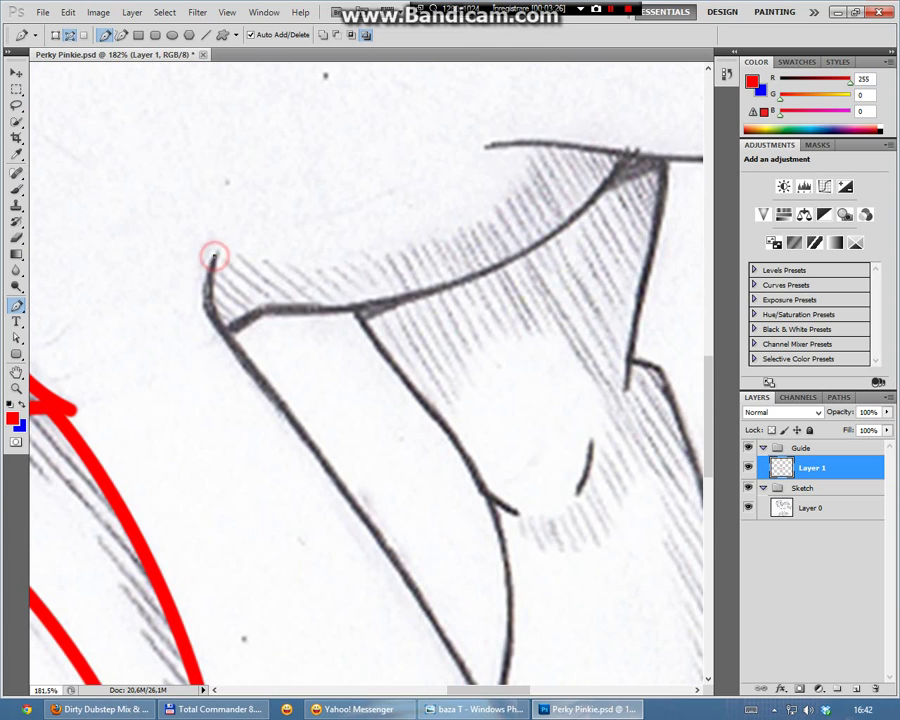
left_click_drag(237, 355, 282, 405)
scroll(365, 370, "down", 3)
scroll(365, 370, "down", 3)
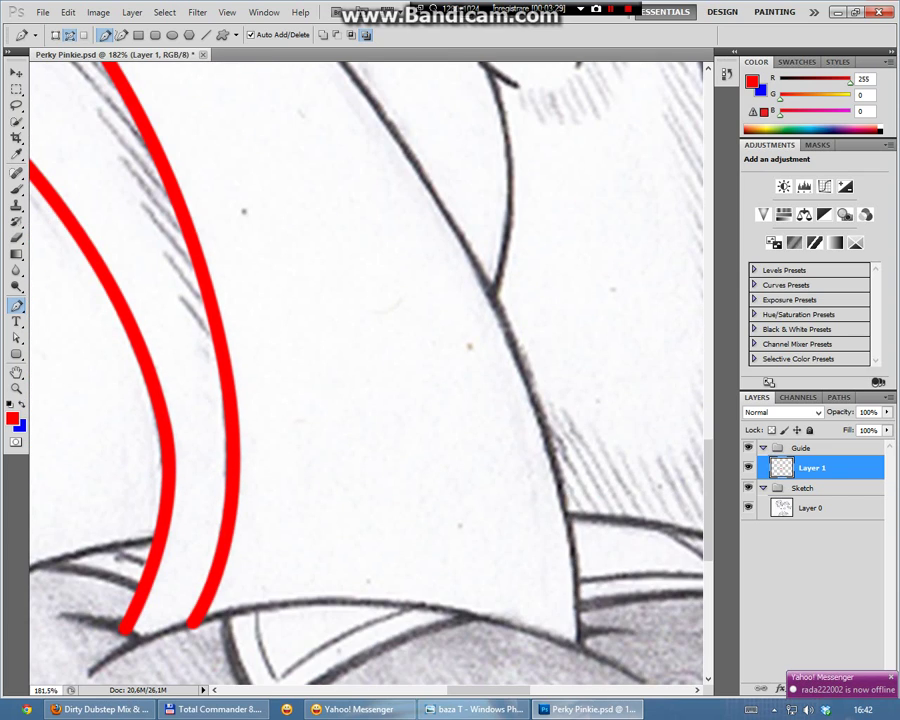
left_click_drag(533, 402, 603, 598)
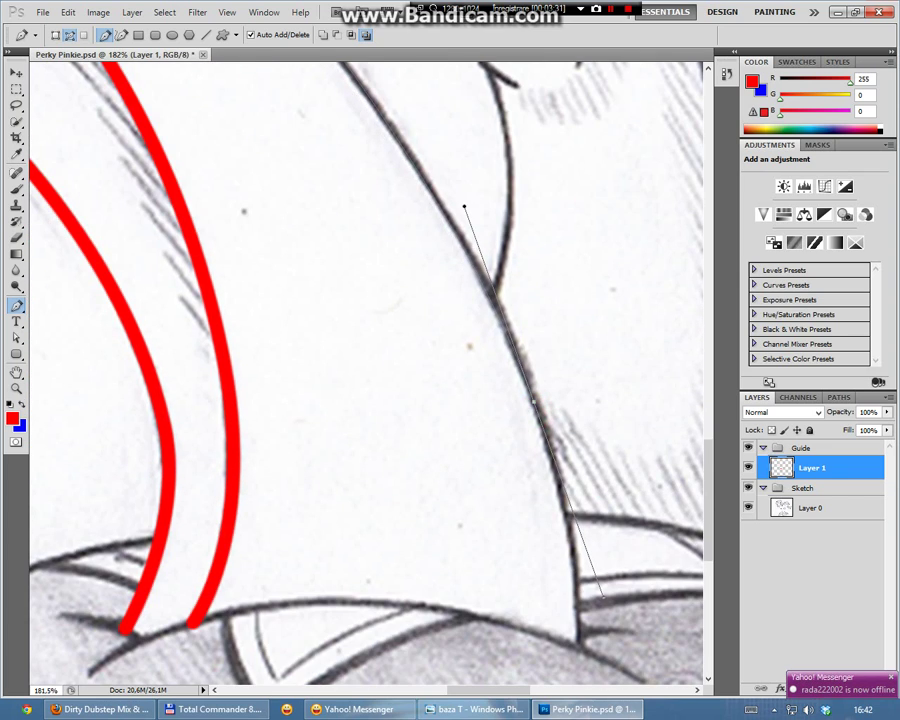
left_click(578, 650)
right_click(573, 575)
left_click(626, 522)
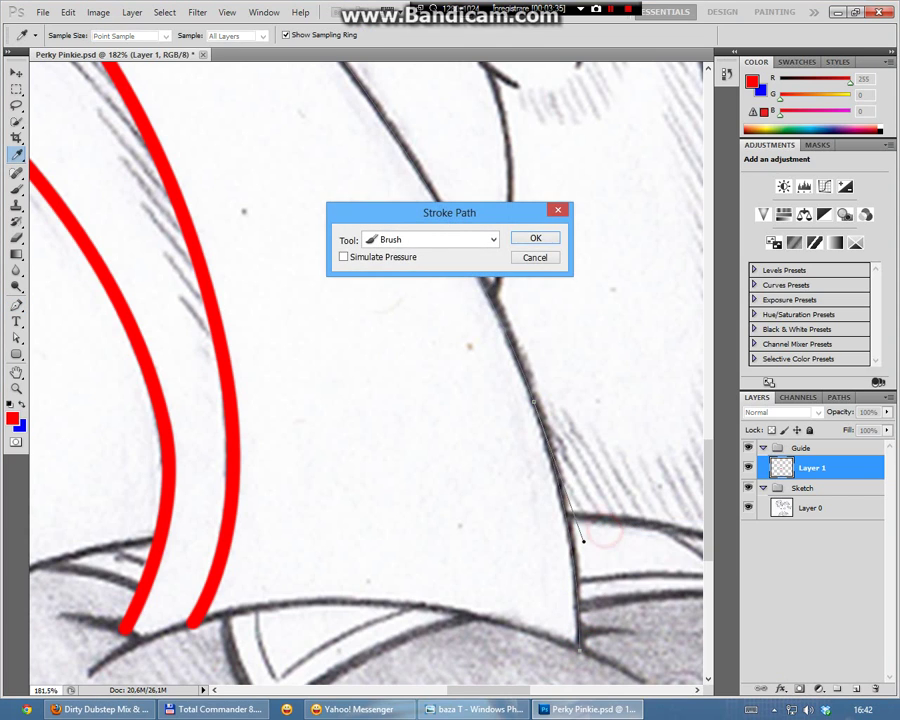
left_click(530, 241)
scroll(365, 370, "up", 3)
Undo the stray red dot and stroke a red path along the upper chest curve
scroll(365, 370, "up", 3)
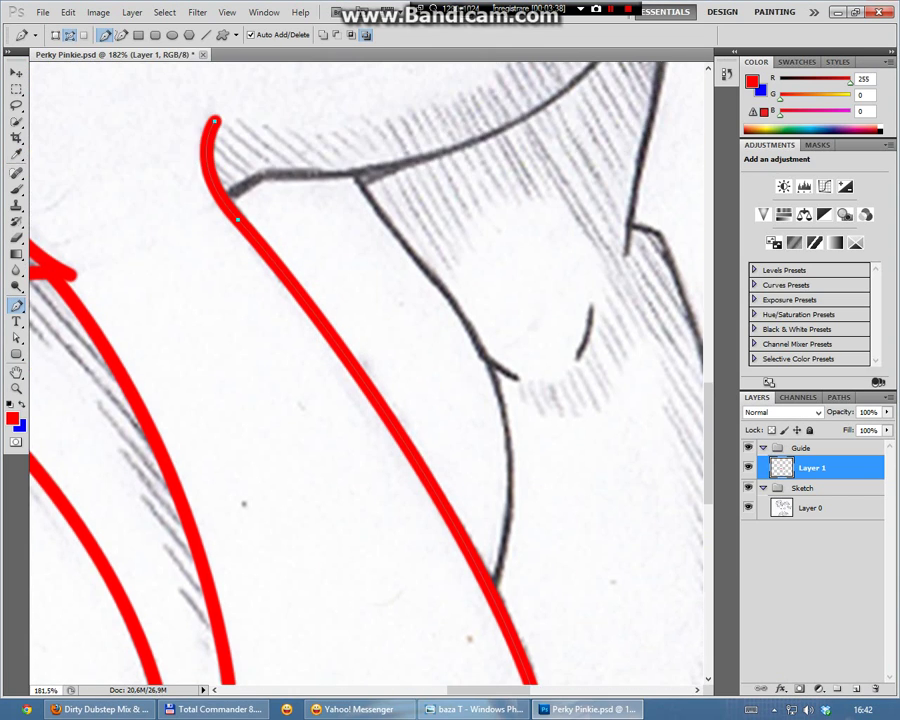
scroll(365, 370, "up", 2)
scroll(365, 370, "up", 3)
scroll(365, 370, "up", 2)
scroll(365, 370, "up", 3)
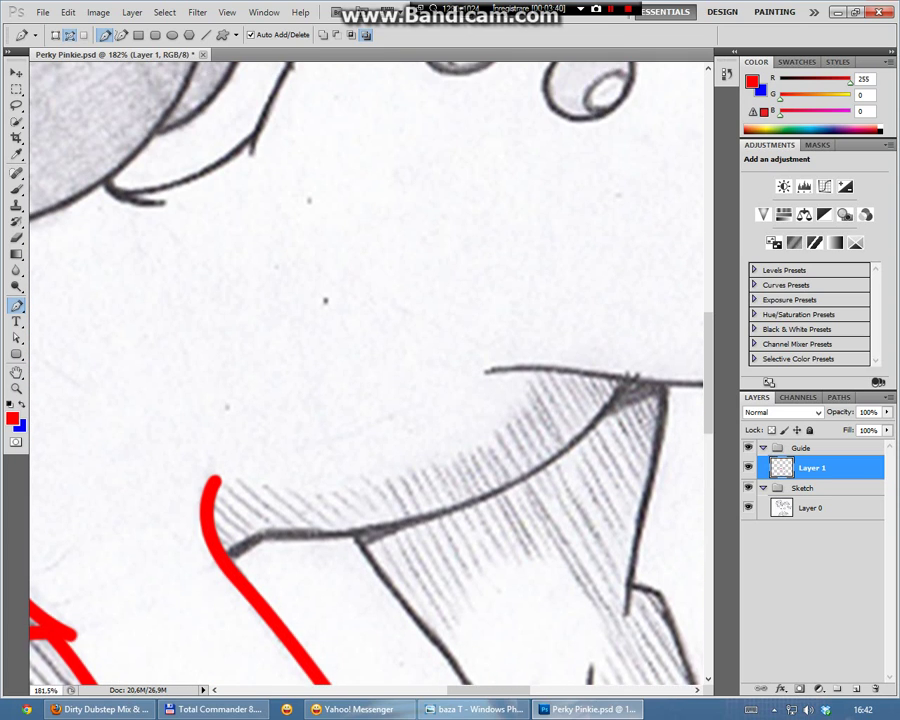
scroll(365, 370, "down", 3)
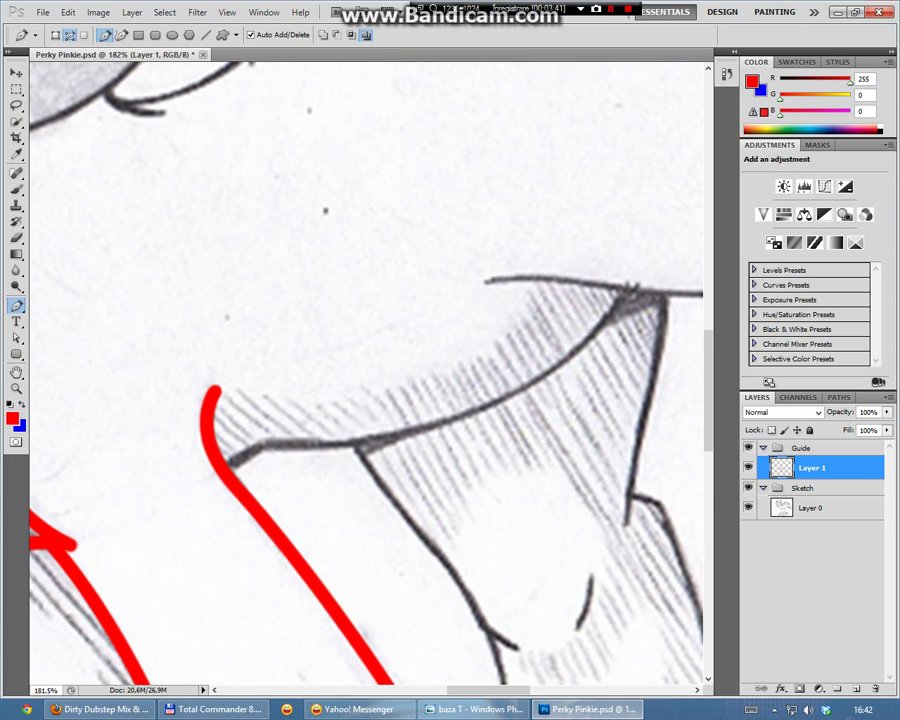
key("ctrl+z")
left_click(266, 442)
left_click_drag(629, 287, 662, 208)
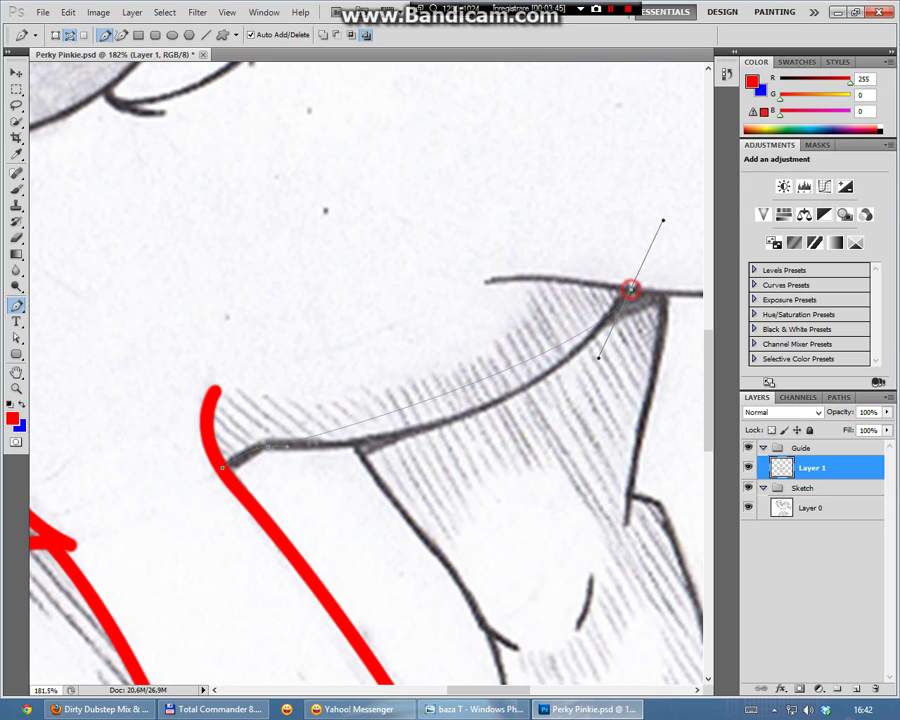
left_click_drag(592, 365, 526, 437)
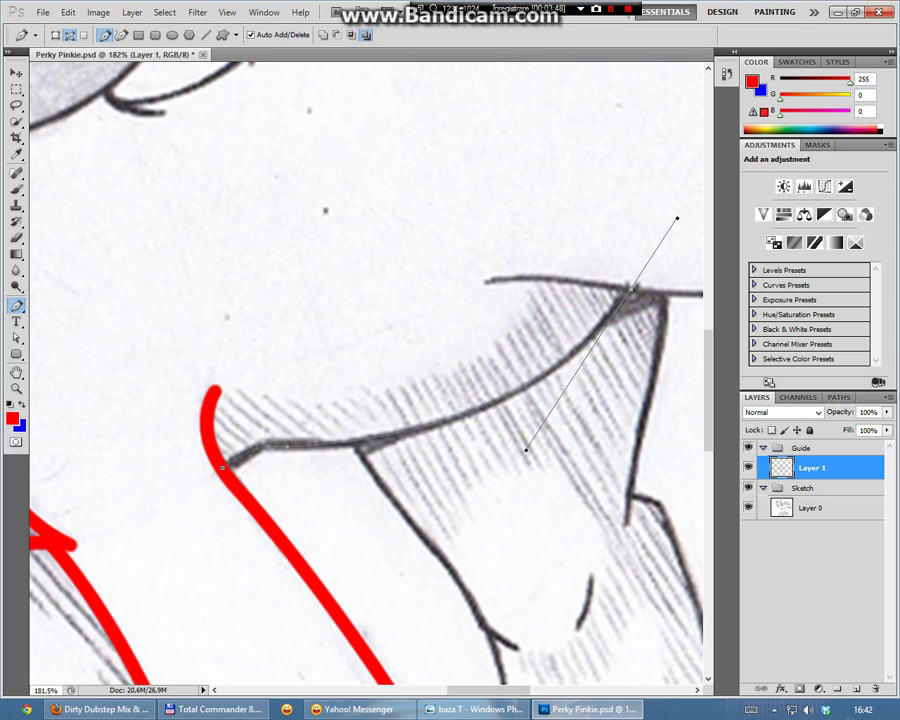
right_click(545, 377)
left_click(580, 475)
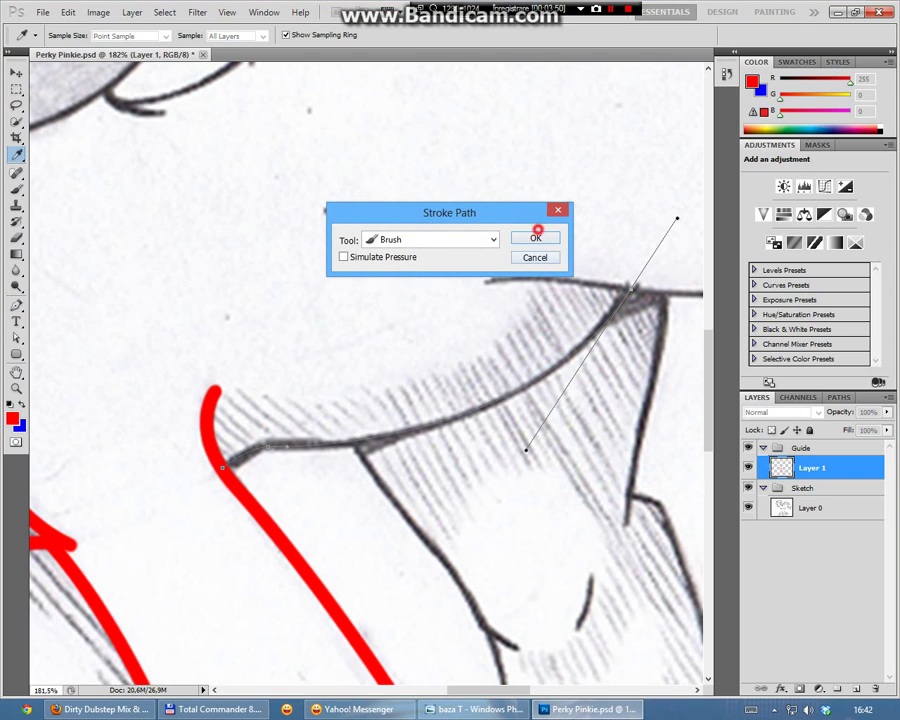
left_click(538, 237)
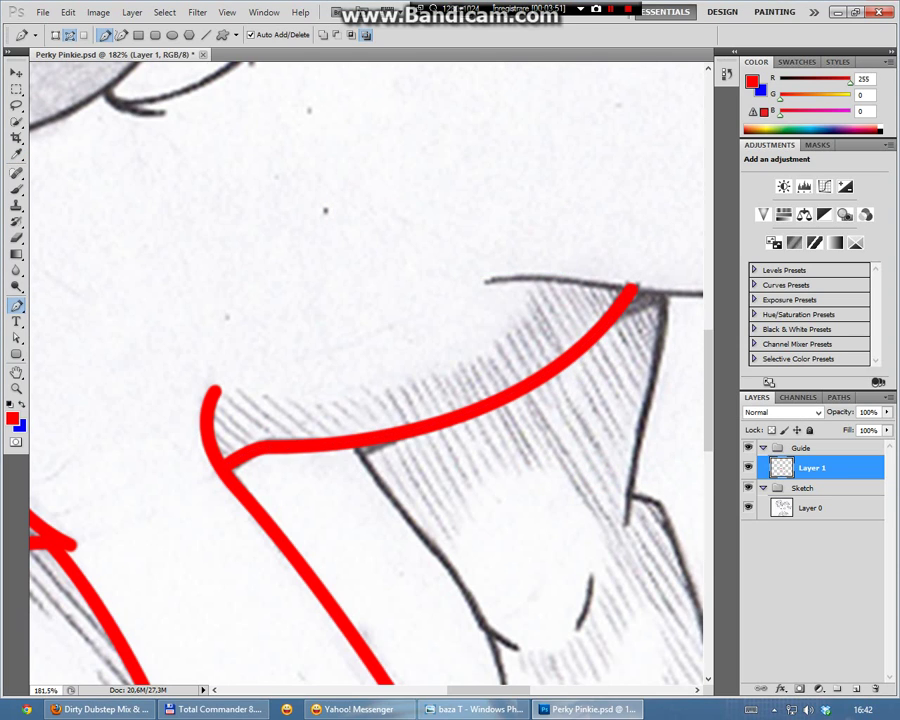
Trace the line running from the chest down to the leg in red
scroll(365, 375, "down", 3)
scroll(352, 277, "down", 2)
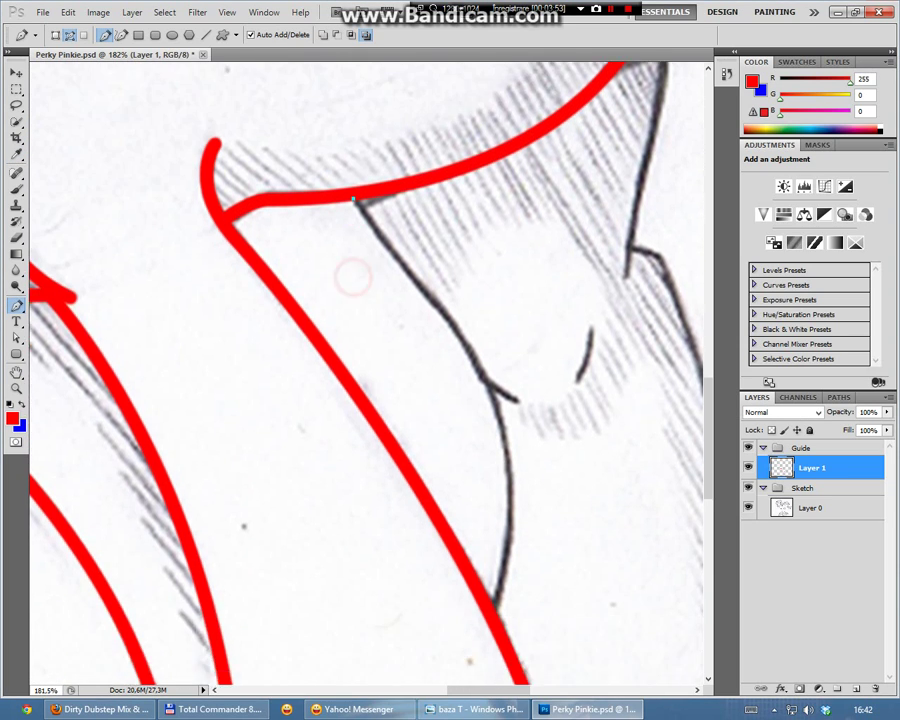
scroll(352, 277, "down", 1)
left_click(446, 277)
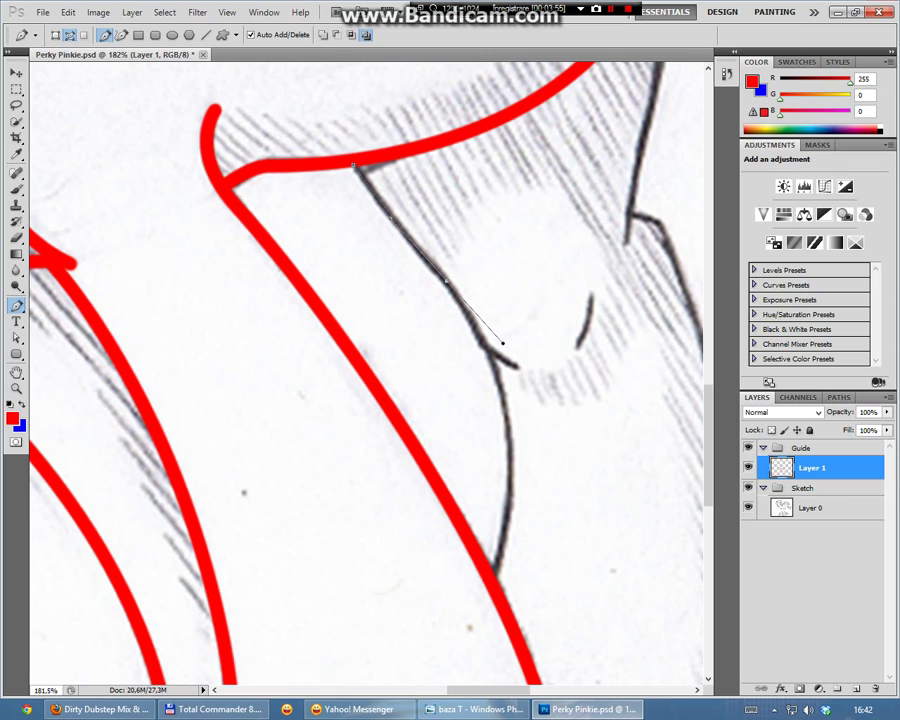
left_click(502, 341)
scroll(502, 341, "down", 2)
left_click_drag(492, 502, 454, 604)
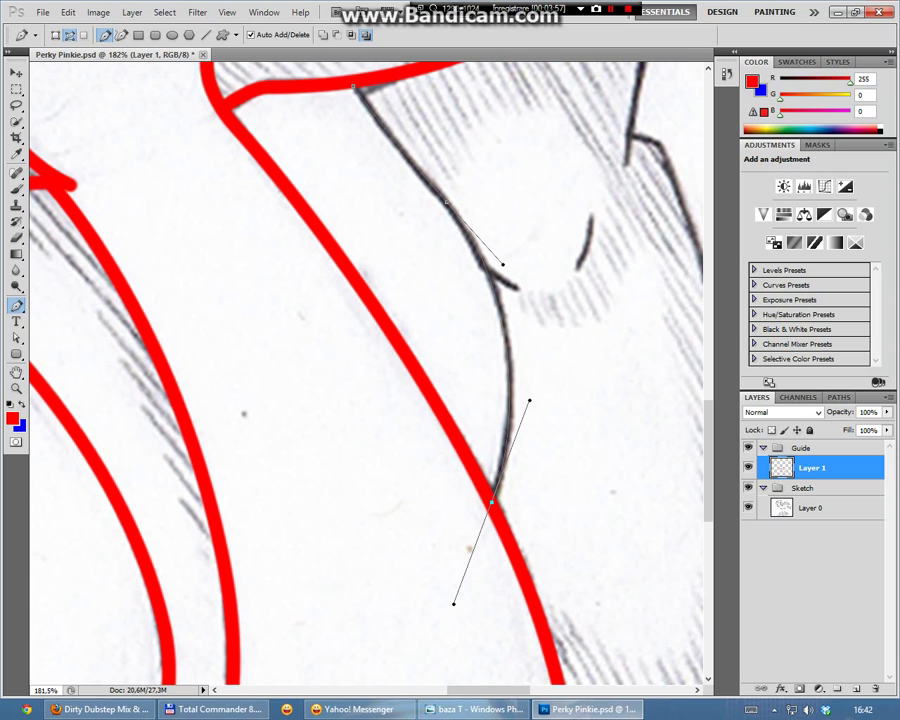
right_click(502, 420)
left_click(538, 522)
left_click(532, 235)
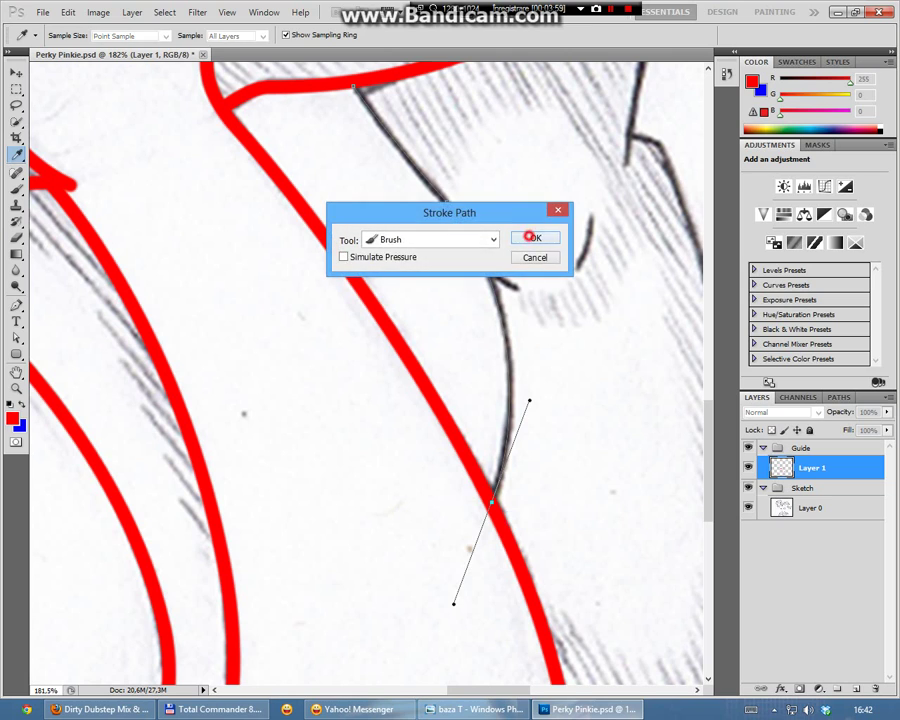
Add a short red guide stroke along the small hook
left_click(484, 268)
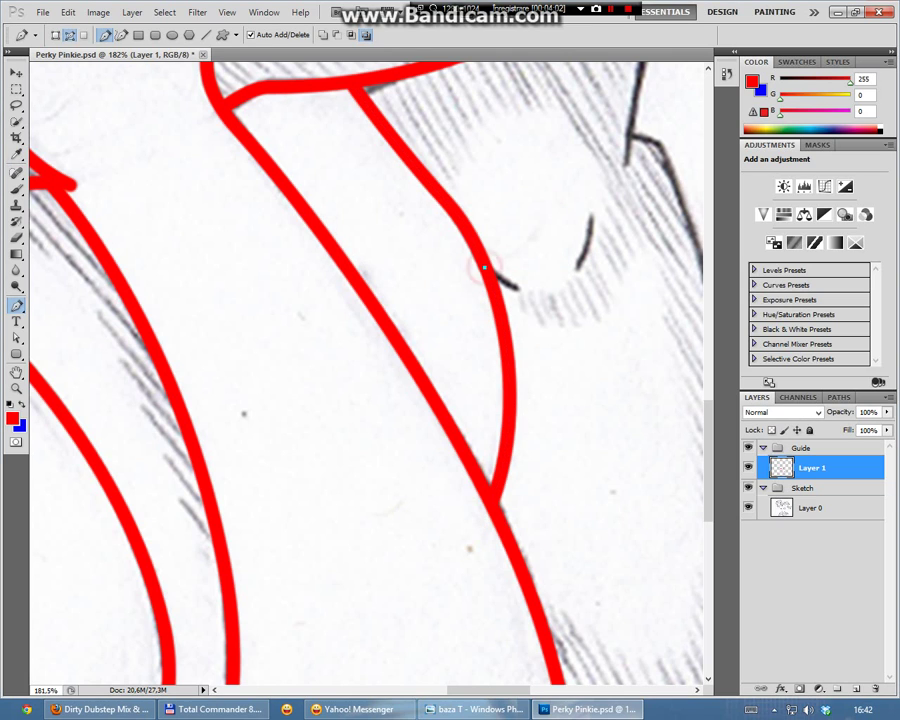
left_click_drag(517, 285, 532, 292)
right_click(517, 285)
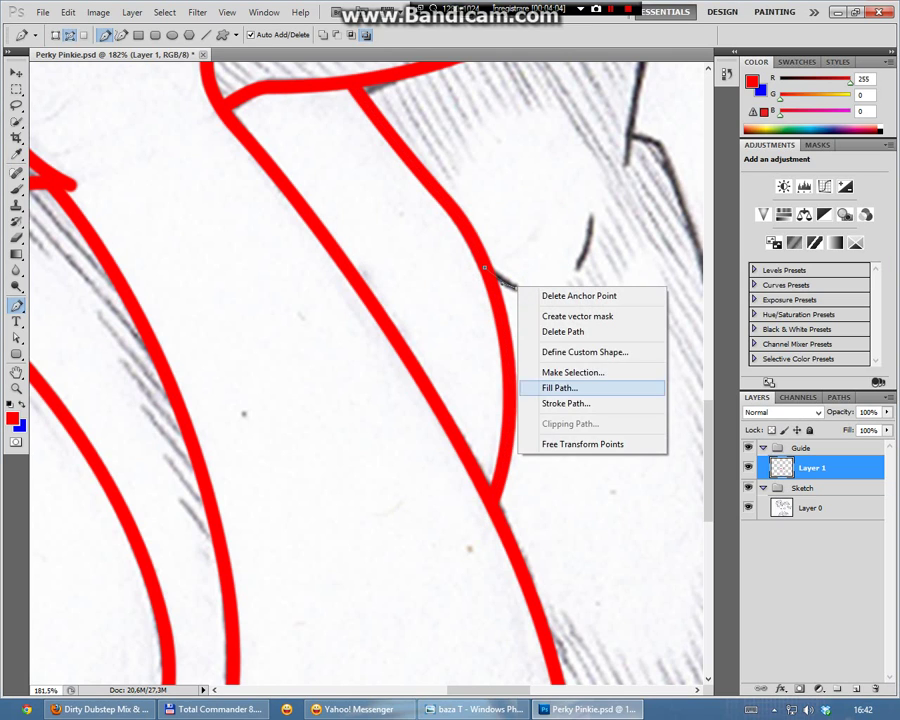
left_click(584, 402)
left_click(530, 234)
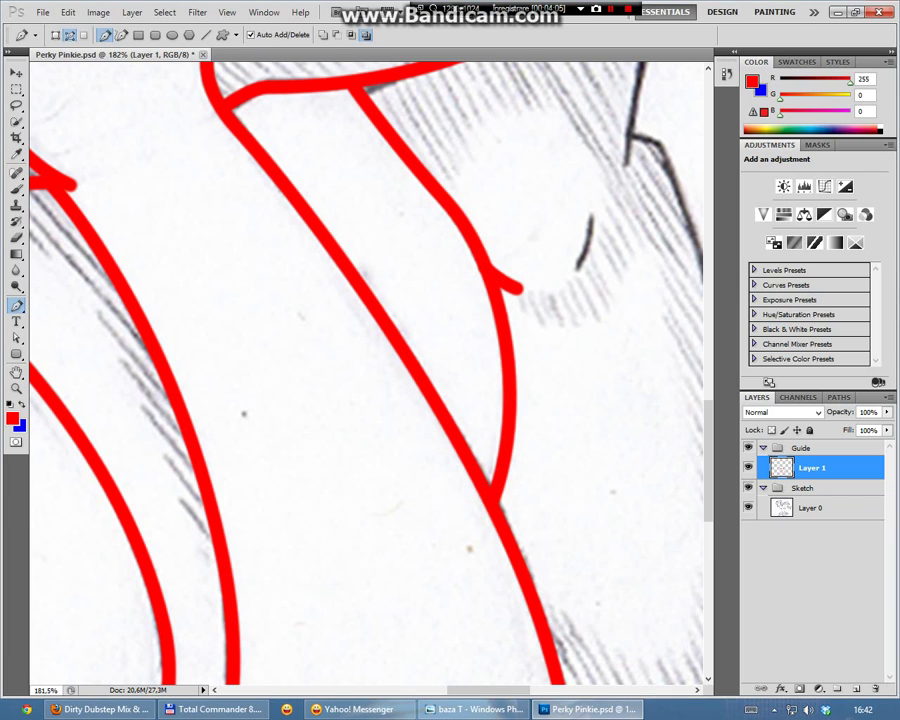
Stroke a red guide path over the small curved mark
left_click(594, 216)
left_click_drag(577, 268, 564, 291)
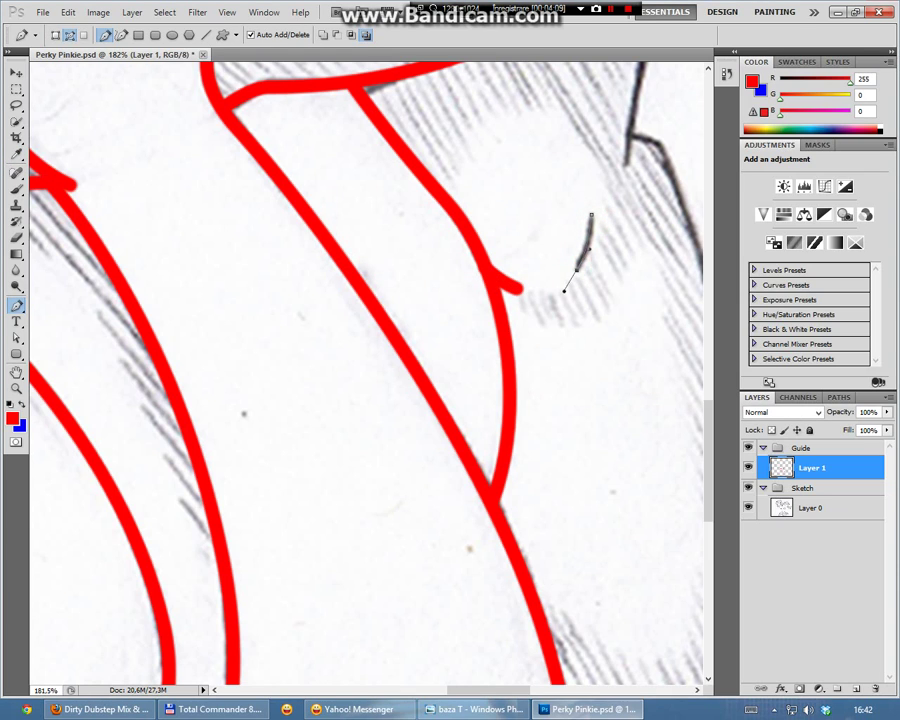
right_click(564, 264)
left_click(639, 360)
left_click(534, 237)
Trace the inner foreleg edge with a three-point red stroked path
scroll(542, 235, "up", 2)
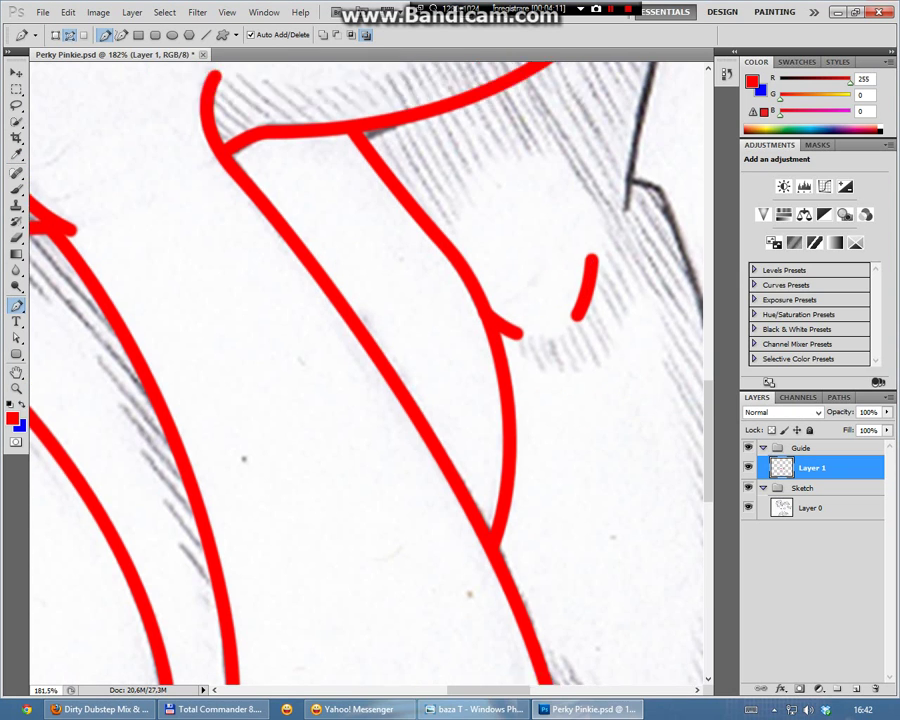
scroll(365, 370, "up", 3)
scroll(365, 370, "right", 3)
scroll(365, 370, "right", 5)
scroll(365, 370, "up", 7)
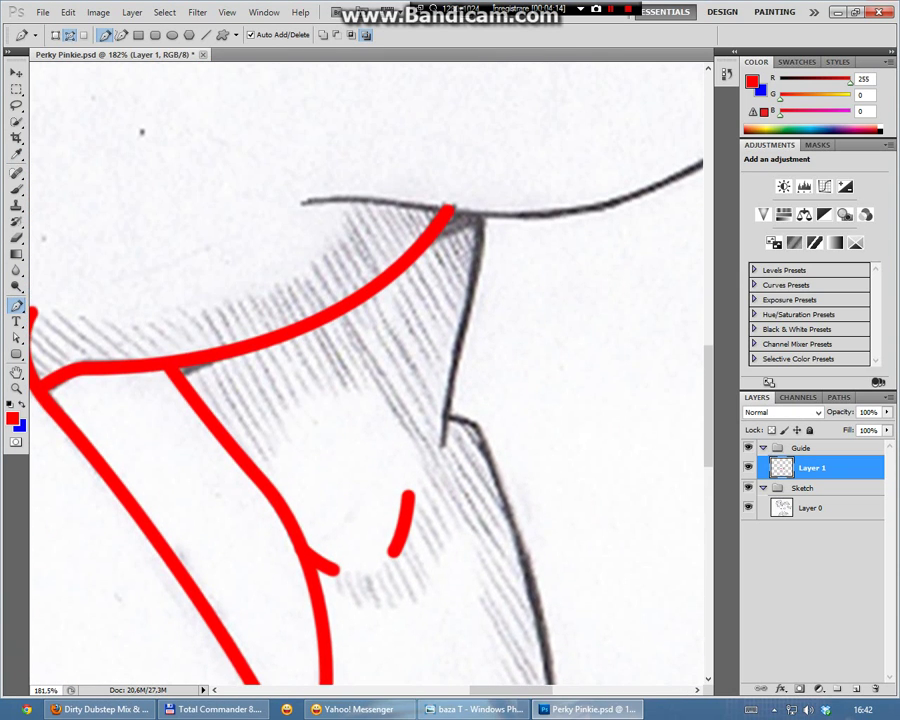
scroll(365, 370, "down", 2)
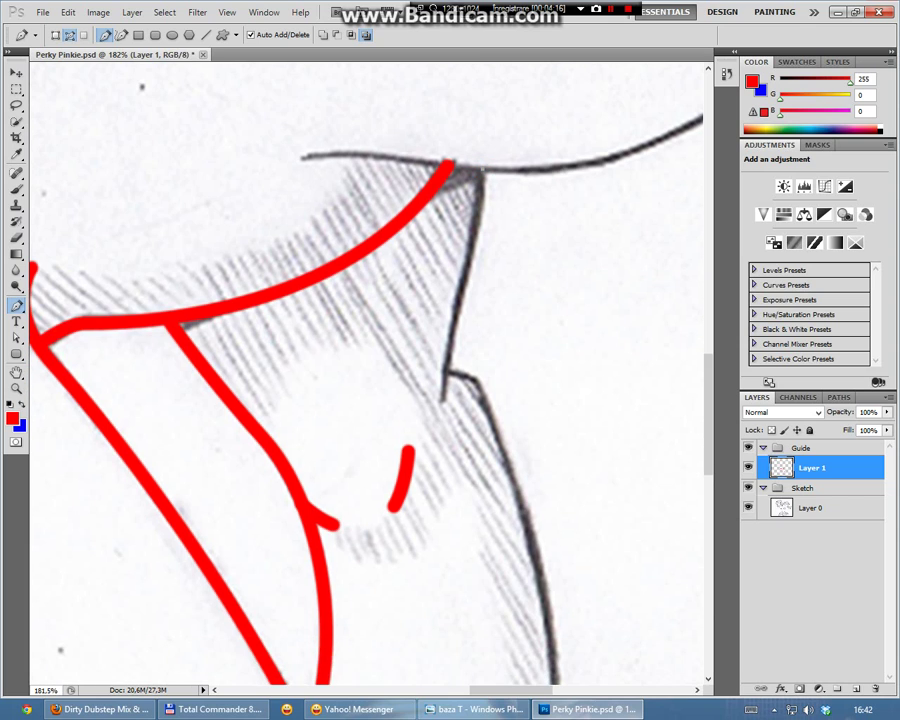
left_click(476, 234)
left_click(459, 299)
left_click(446, 362)
right_click(445, 372)
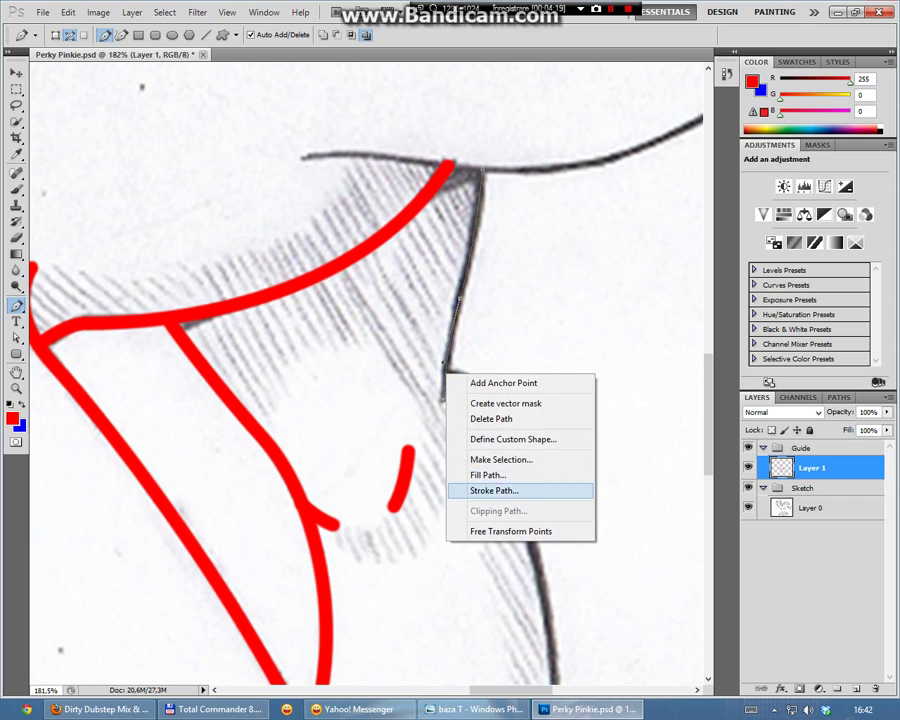
left_click(512, 486)
left_click(532, 239)
Outline the long outer leg edge down to the hoof in red
scroll(360, 370, "down", 1)
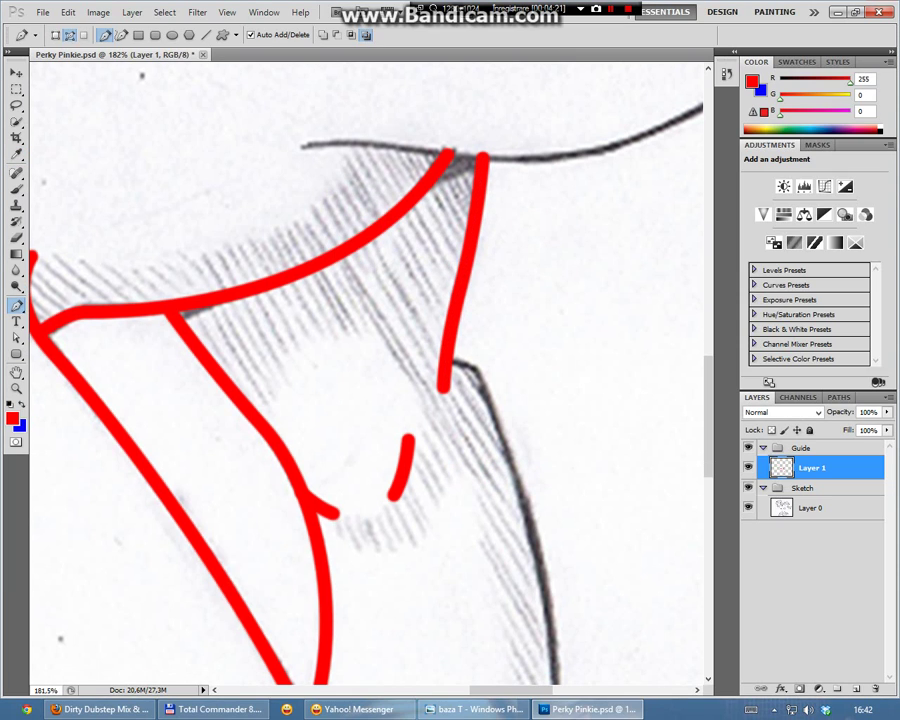
left_click(445, 359)
left_click(477, 361)
scroll(477, 361, "down", 5)
scroll(477, 361, "down", 5)
scroll(477, 361, "down", 2)
scroll(477, 361, "down", 1)
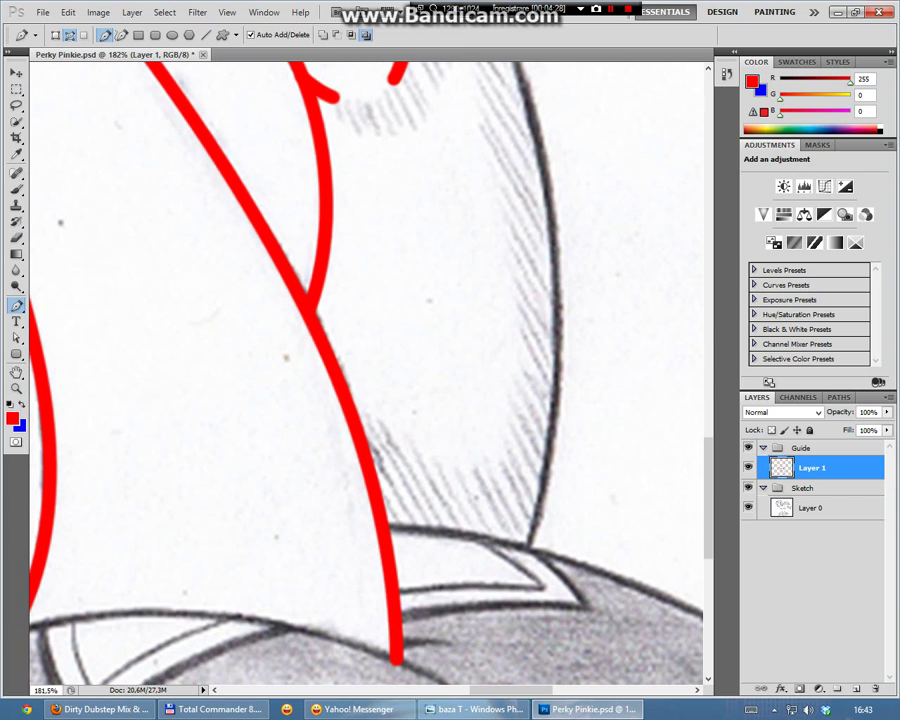
left_click_drag(557, 369, 546, 577)
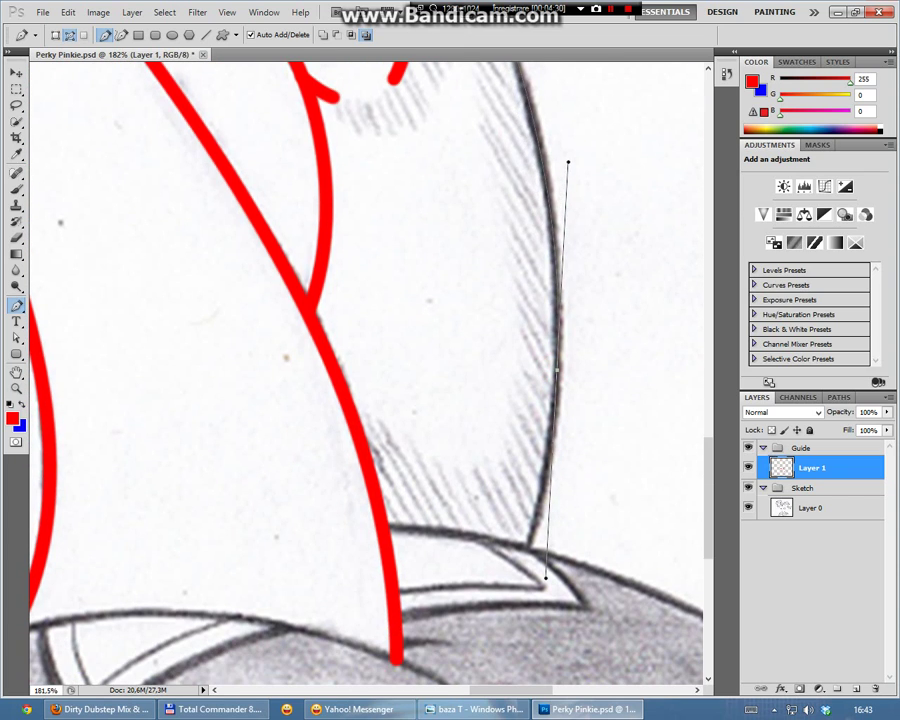
left_click(528, 544)
right_click(548, 466)
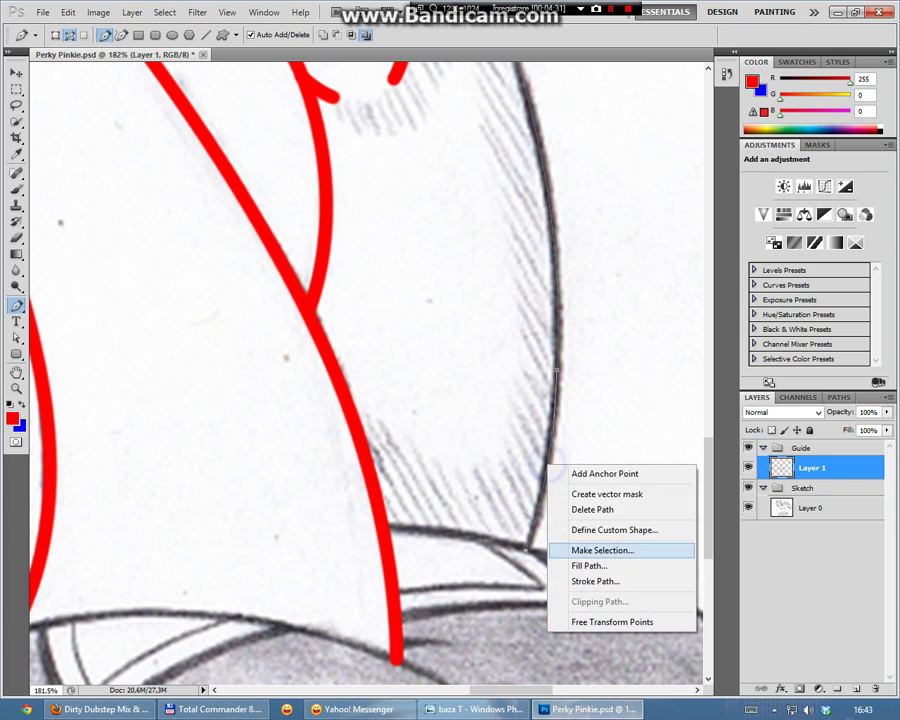
left_click(598, 580)
left_click(535, 237)
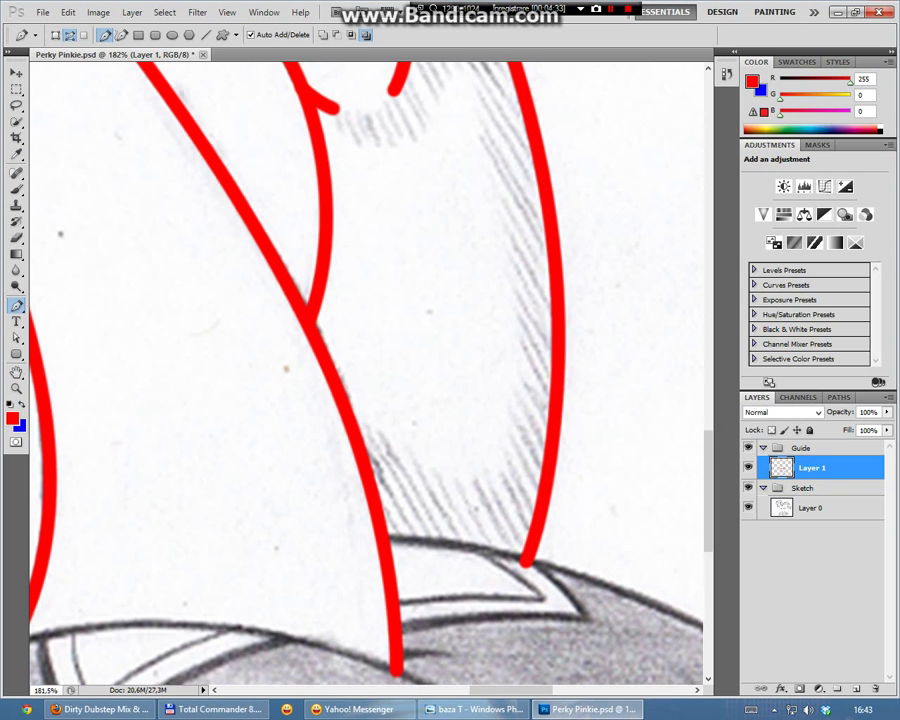
Scroll the view back up toward the pony's head
scroll(365, 370, "up", 4)
scroll(365, 370, "up", 4)
scroll(365, 370, "up", 2)
scroll(365, 370, "up", 2)
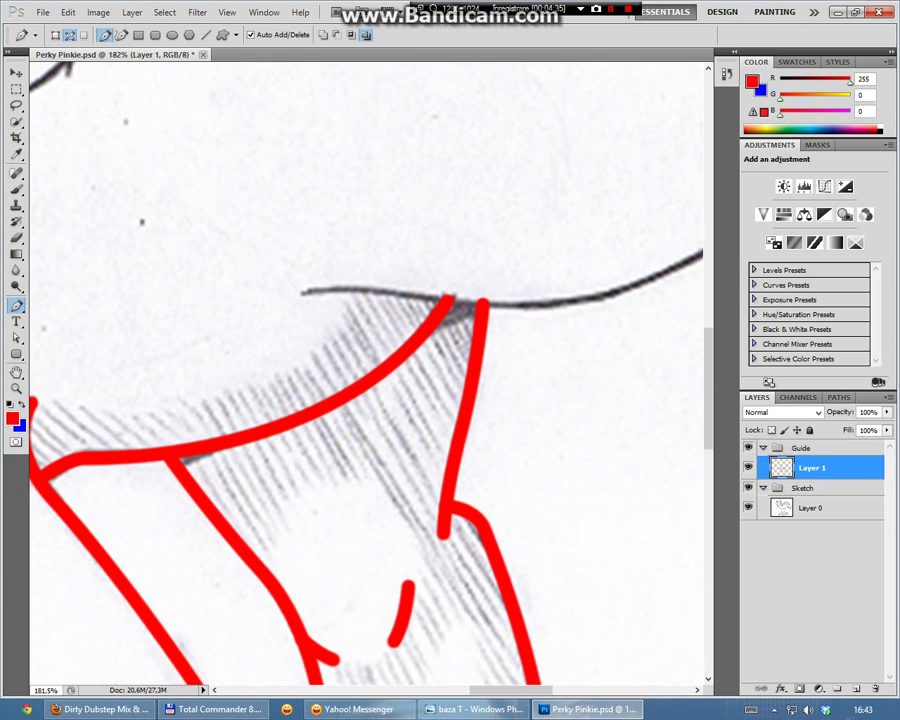
scroll(375, 488, "right", 1)
scroll(375, 488, "right", 6)
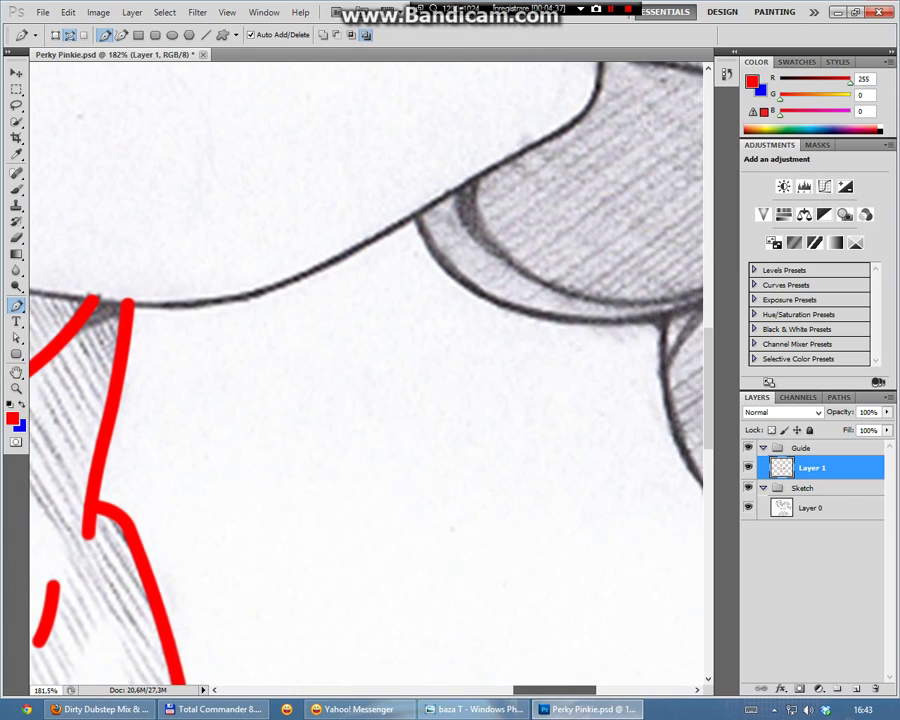
scroll(365, 370, "left", 2)
Pan and zoom the view to frame the jaw and muzzle
key("h")
mouse_move(428, 395)
left_mouse_down()
mouse_move(421, 380)
mouse_move(369, 373)
mouse_move(280, 378)
left_mouse_up()
key("z")
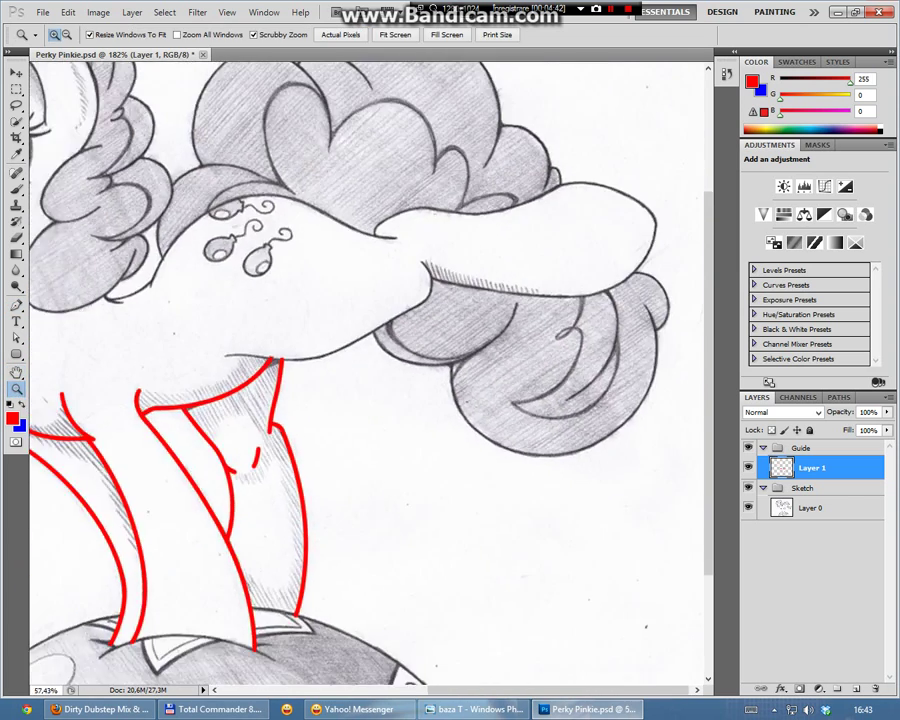
left_click_drag(317, 254, 390, 254)
key("p")
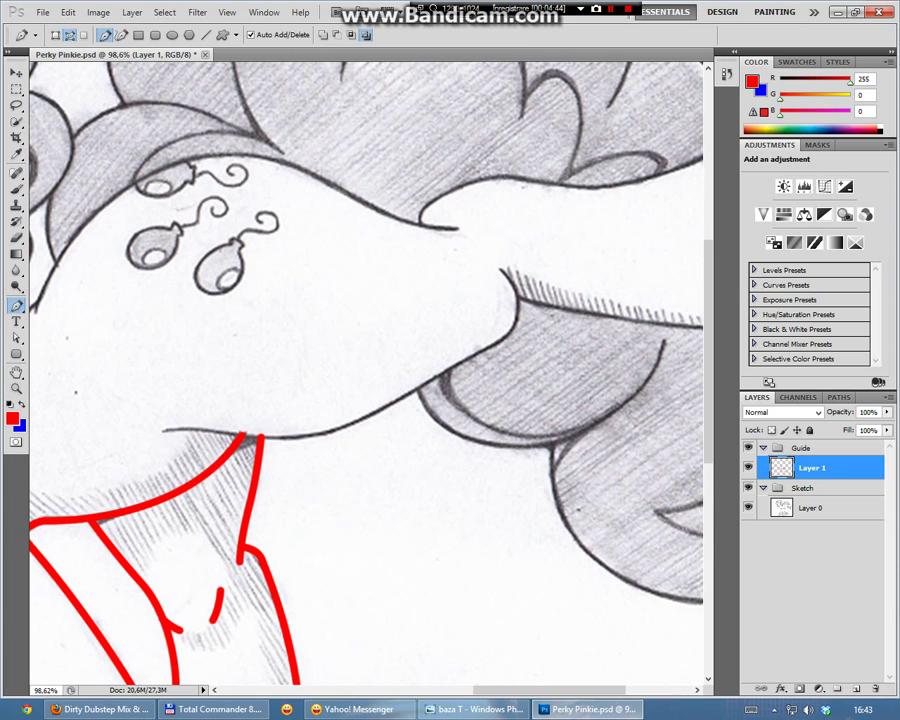
Trace the jaw underside from chin up to the muzzle and stroke it red
left_click(163, 431)
left_click_drag(242, 434, 296, 448)
left_click_drag(368, 416, 499, 331)
key("ctrl+z")
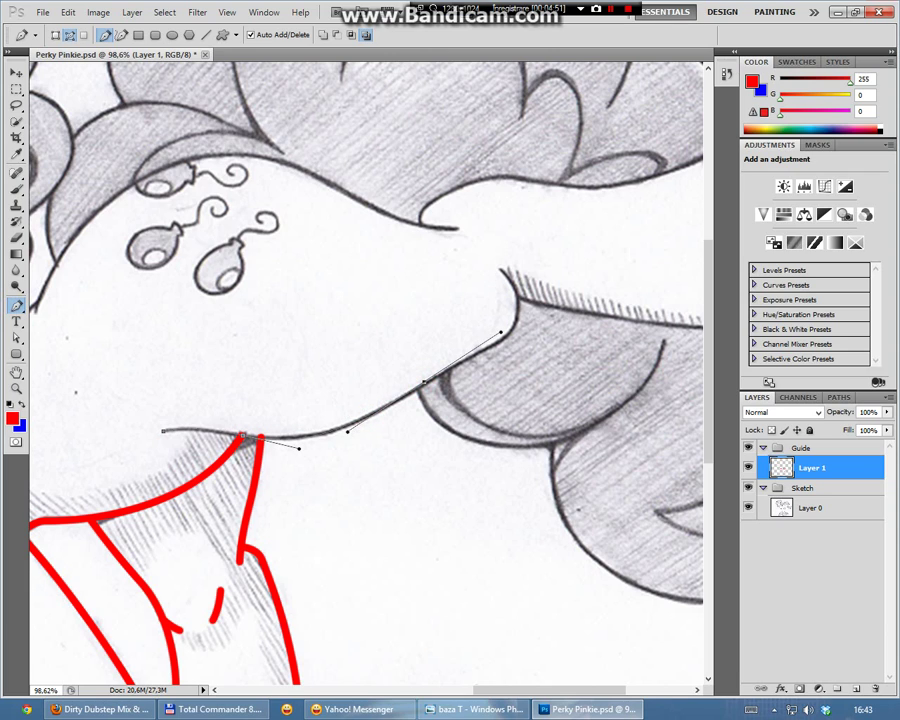
key("ctrl+z")
left_click_drag(432, 378, 489, 341)
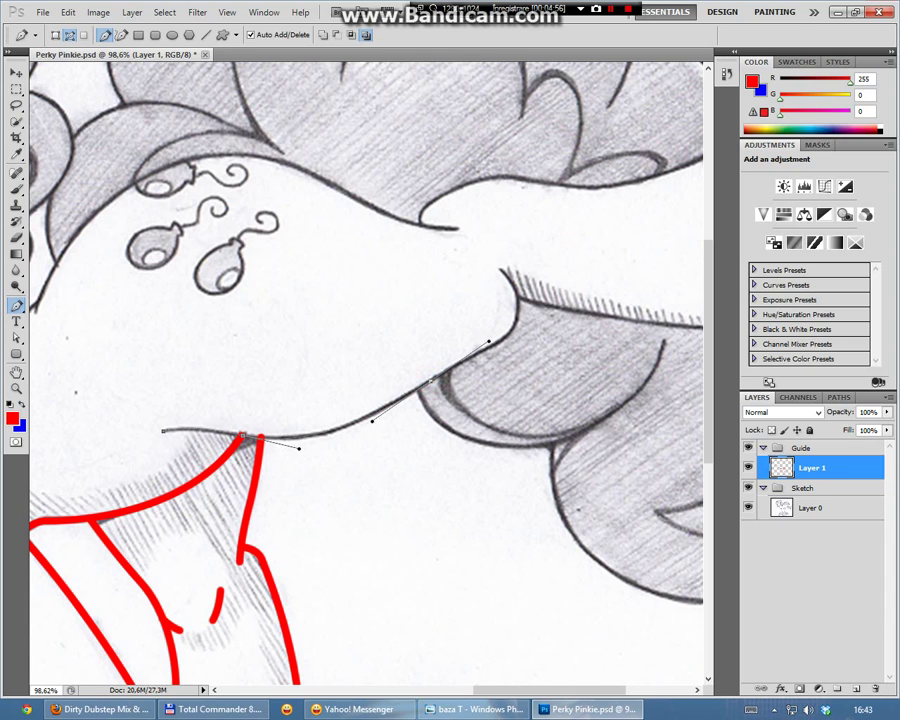
left_click_drag(516, 309, 518, 332)
left_click(500, 267)
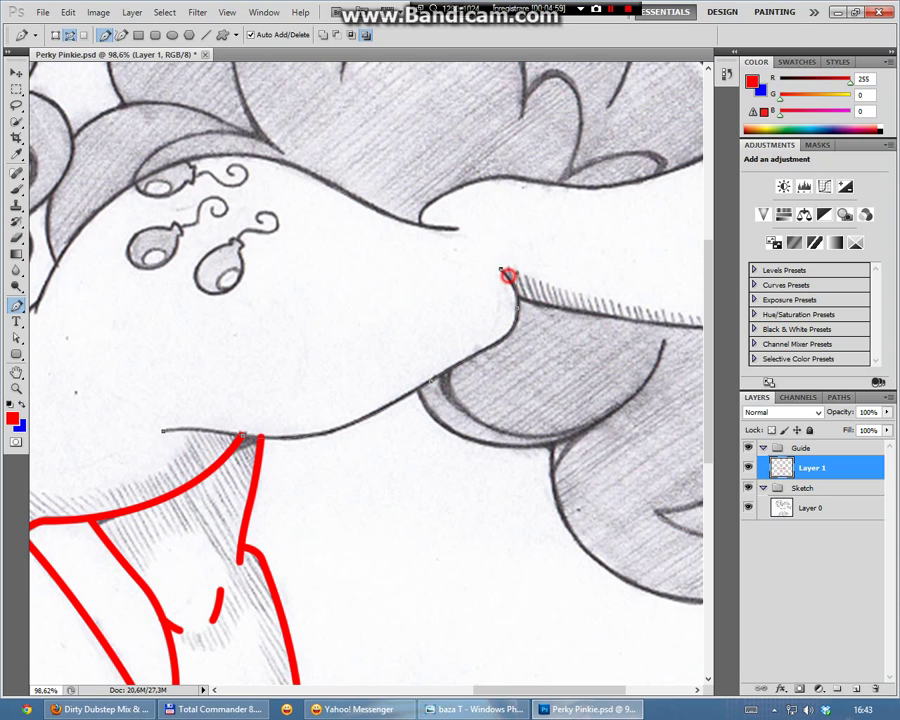
right_click(503, 272)
left_click(557, 403)
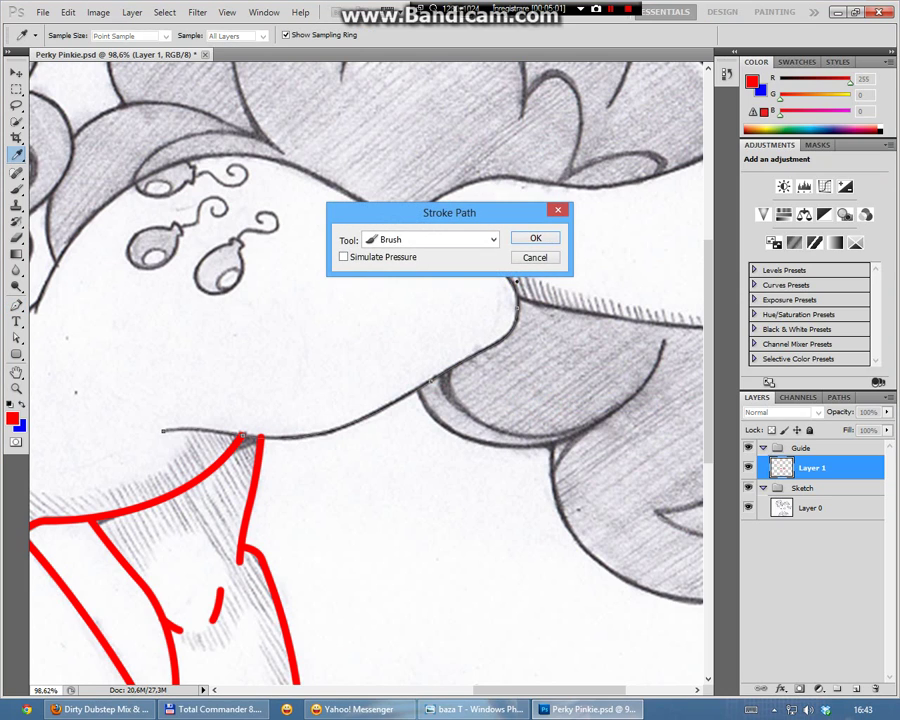
left_click(527, 237)
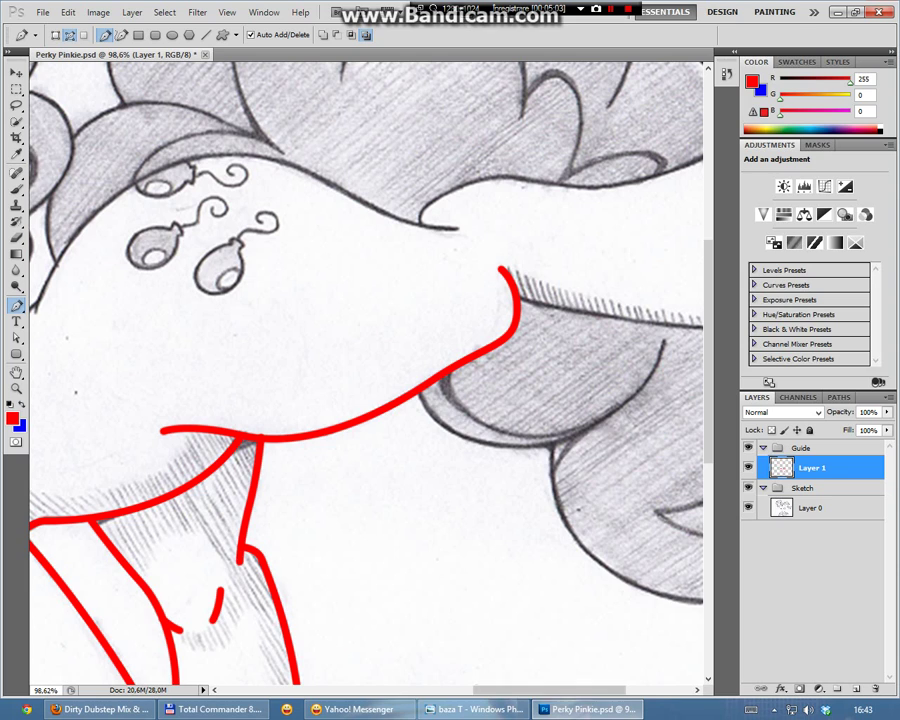
left_click_drag(490, 690, 540, 690)
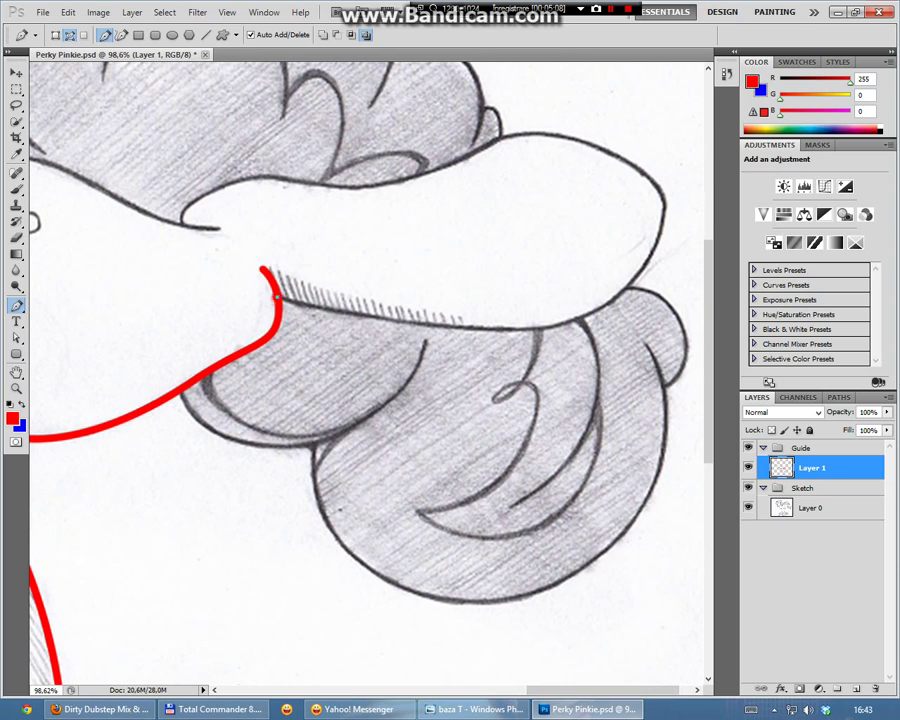
Trace the white shape's lower outline to its right end with the Pen
left_click_drag(509, 327, 643, 323)
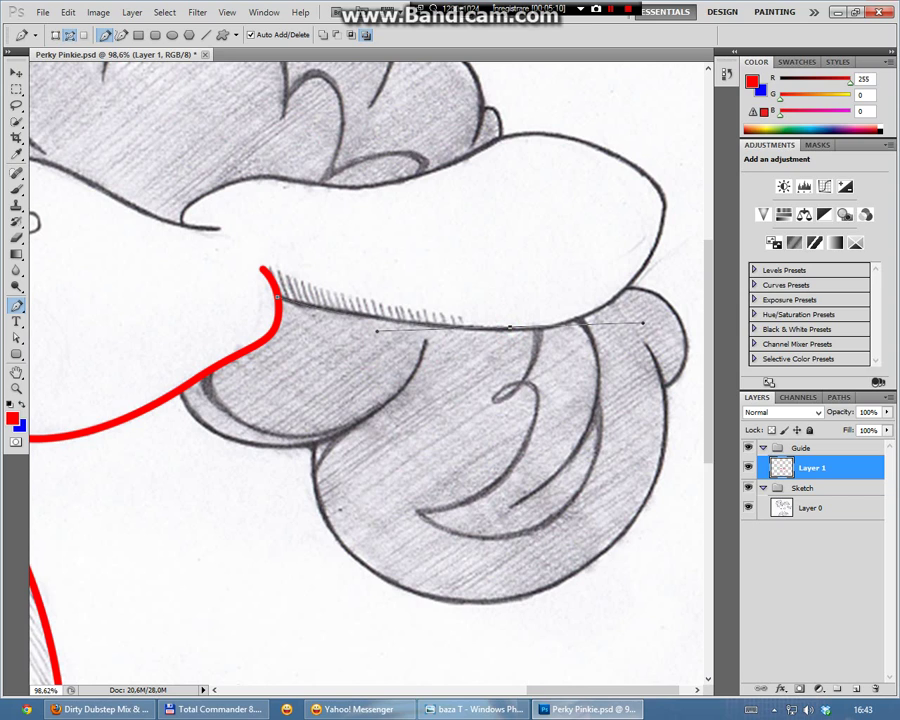
scroll(360, 370, "up", 2)
scroll(360, 370, "up", 1)
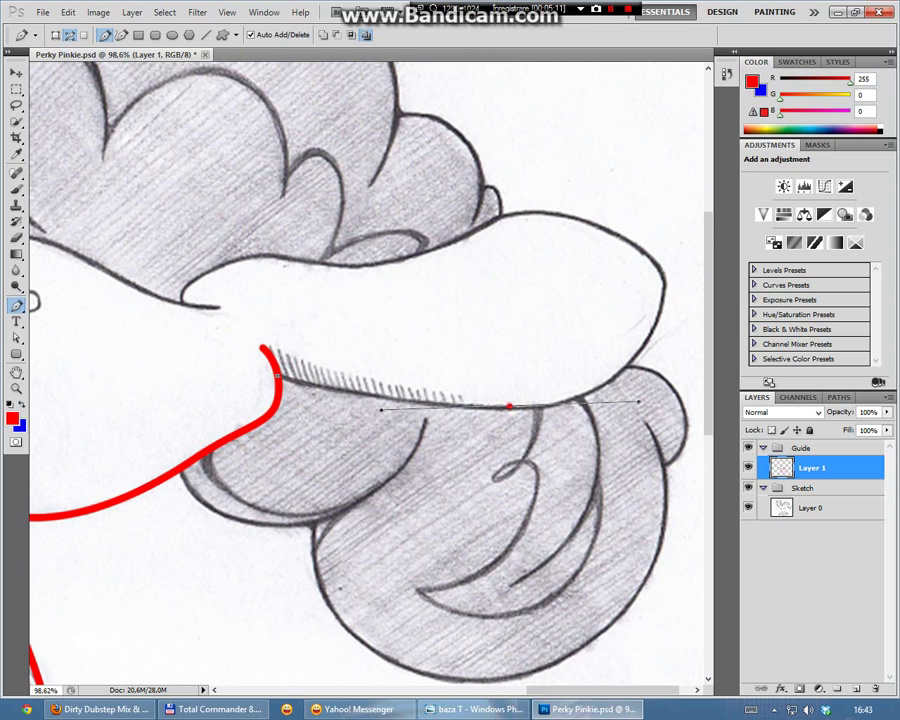
left_click_drag(509, 406, 512, 410)
left_click_drag(381, 412, 373, 408)
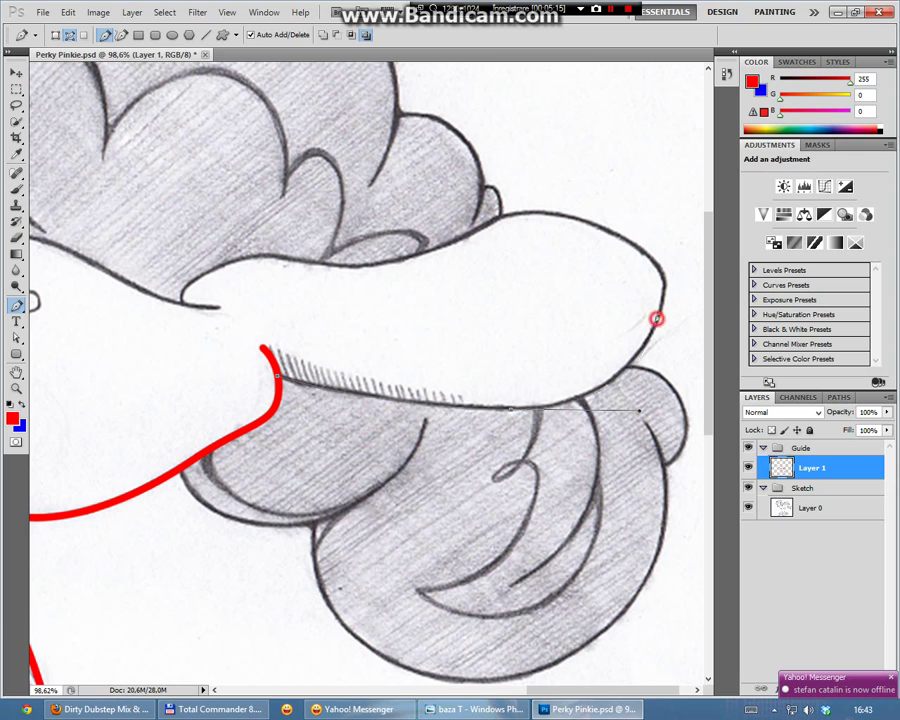
left_click_drag(662, 284, 670, 262)
Continue the path along the top edge to the left tip and stroke it red
left_click_drag(497, 216, 584, 196)
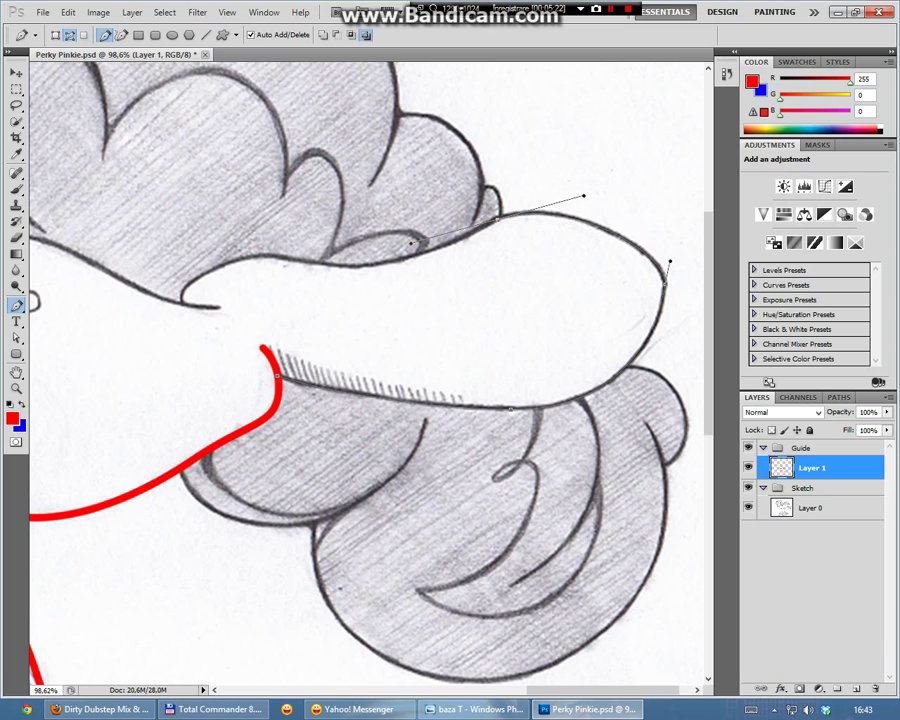
left_click(497, 218, "alt")
left_click_drag(355, 265, 291, 265)
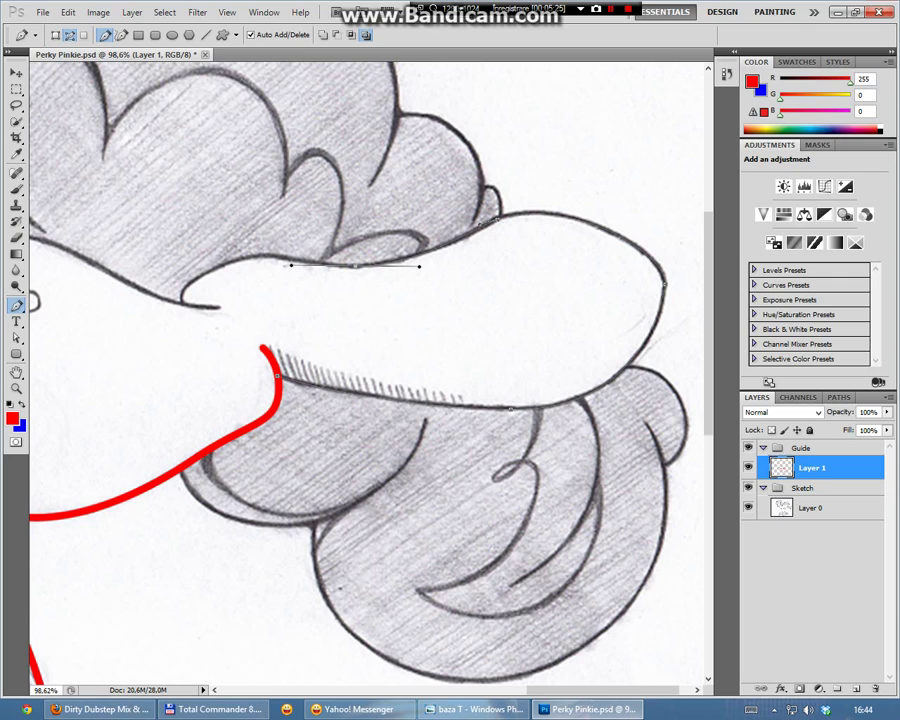
left_click_drag(218, 268, 167, 297)
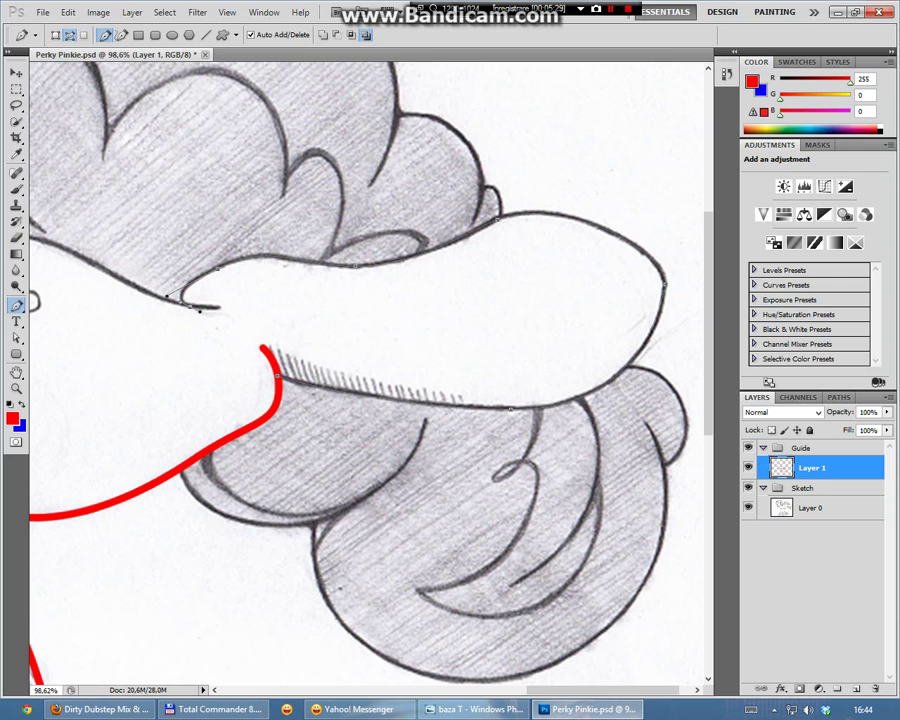
left_click_drag(217, 268, 213, 271)
left_click(188, 305)
right_click(188, 305)
left_click(241, 343)
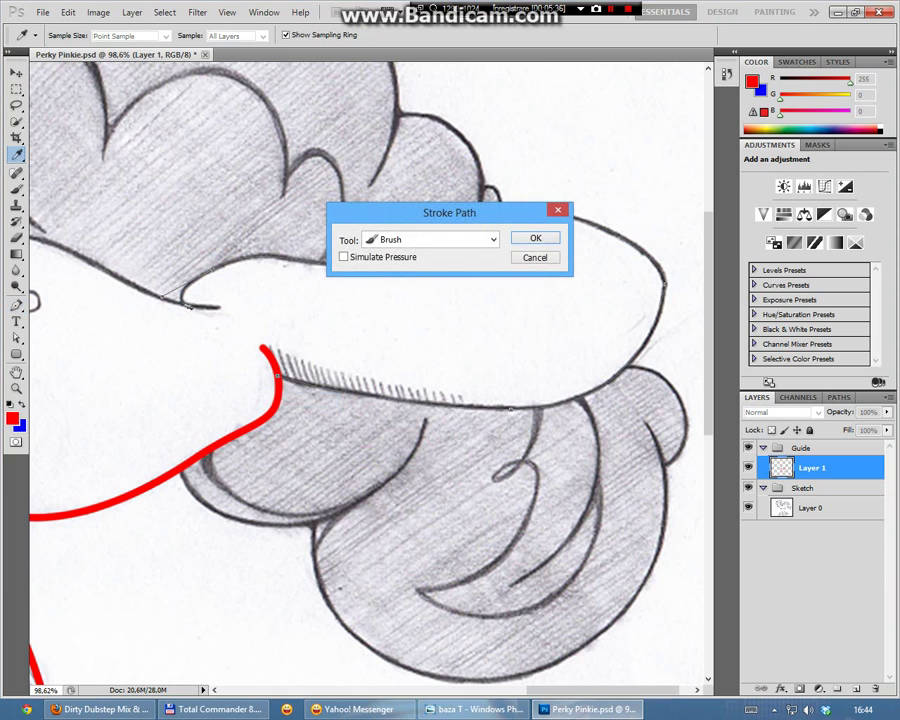
left_click(533, 240)
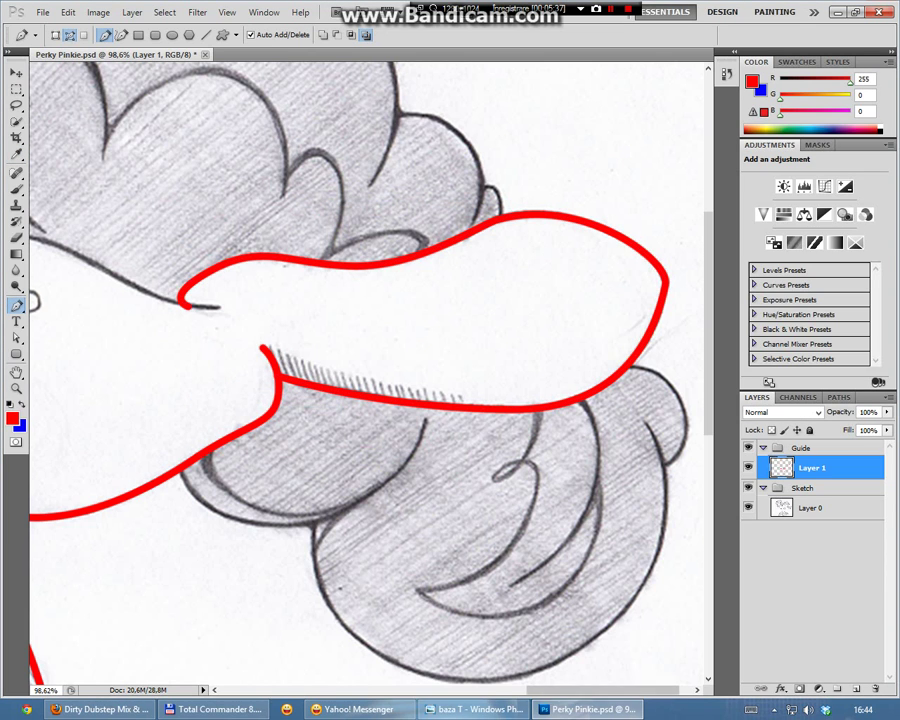
left_click_drag(576, 690, 490, 690)
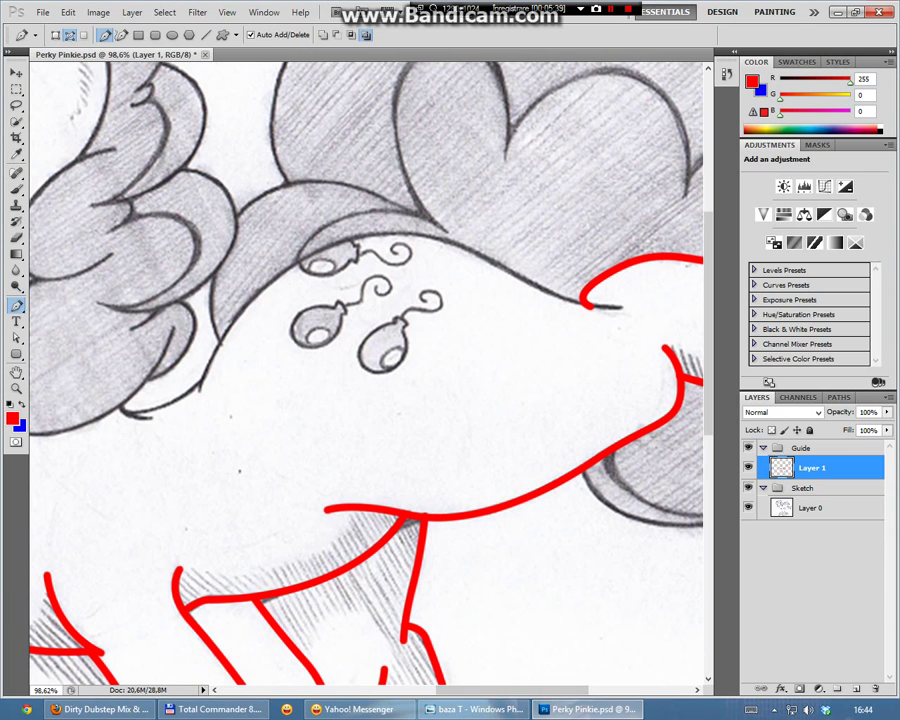
Stroke a red path along the pony's back over the cutie mark
left_click(620, 307)
left_click_drag(585, 309, 455, 239)
left_click_drag(287, 267, 197, 327)
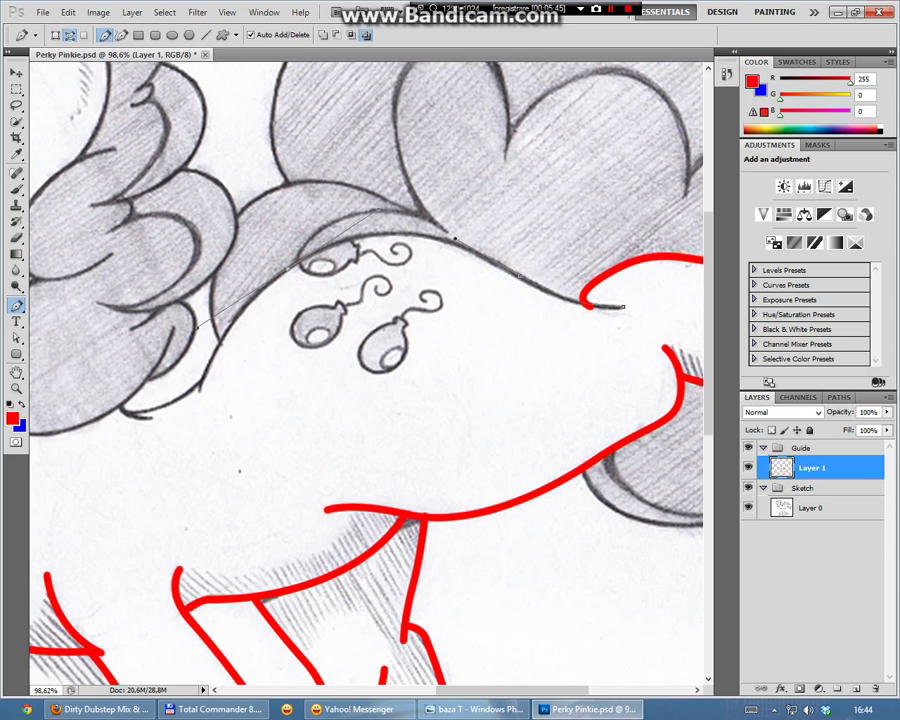
left_click(197, 390)
right_click(222, 347)
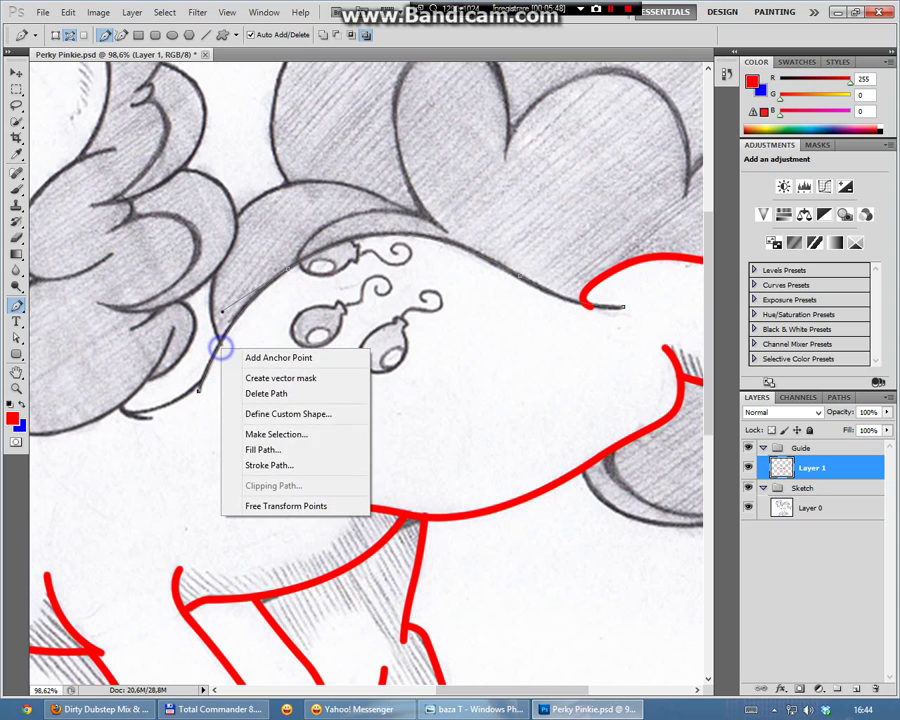
left_click(268, 465)
left_click(536, 236)
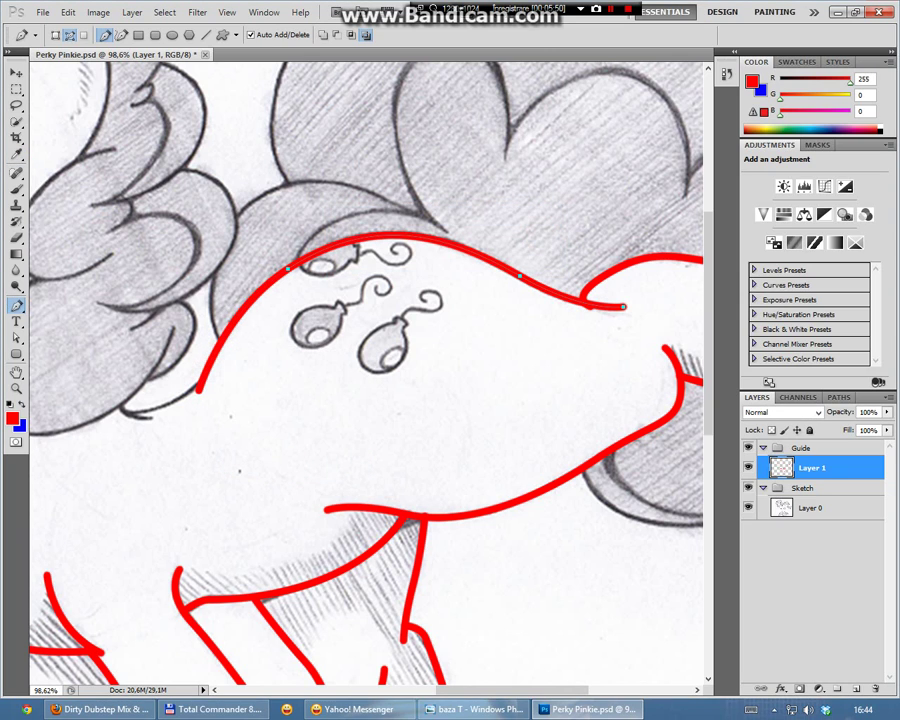
key("Return")
Add a short red curve at the lower left
left_click_drag(150, 419, 186, 419)
right_click(178, 417)
left_click(212, 455)
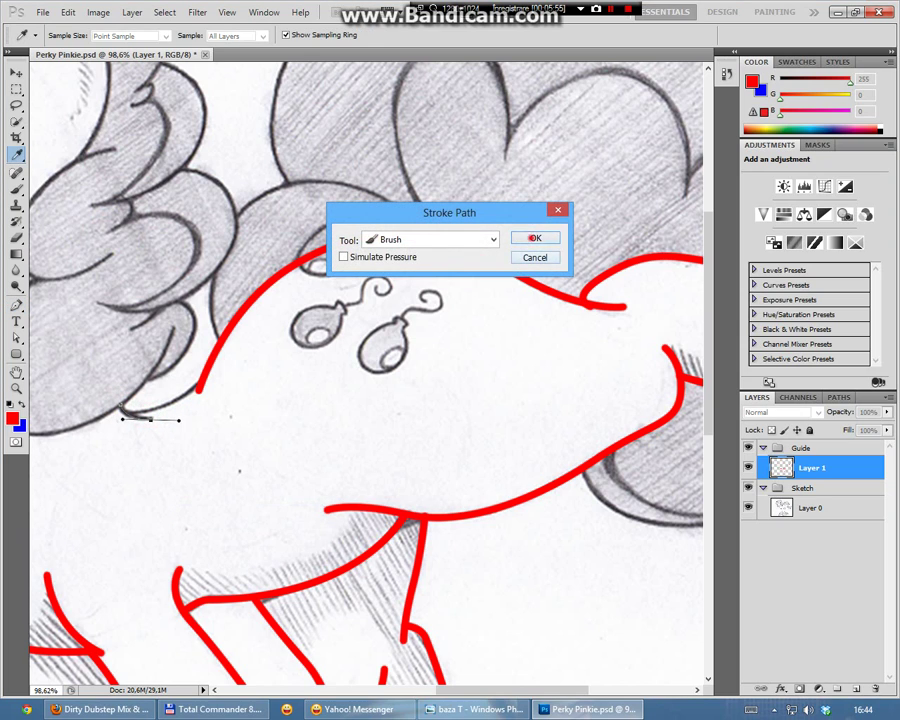
left_click(533, 238)
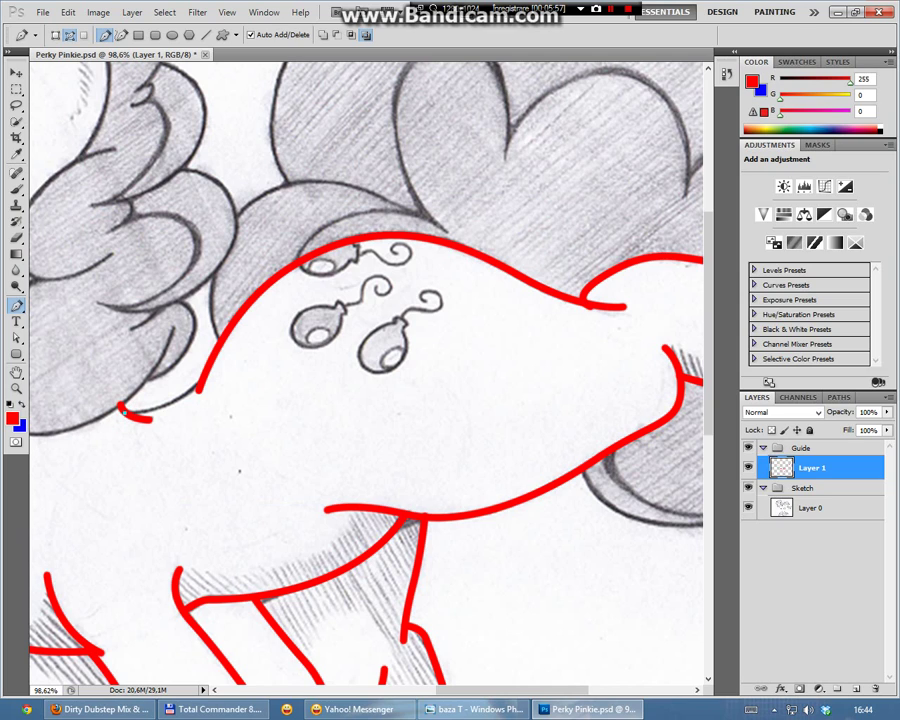
Join the lower-left curl to the back stroke with a red curve
left_click(122, 410)
left_click_drag(202, 380, 233, 347)
right_click(238, 340)
left_click(265, 440)
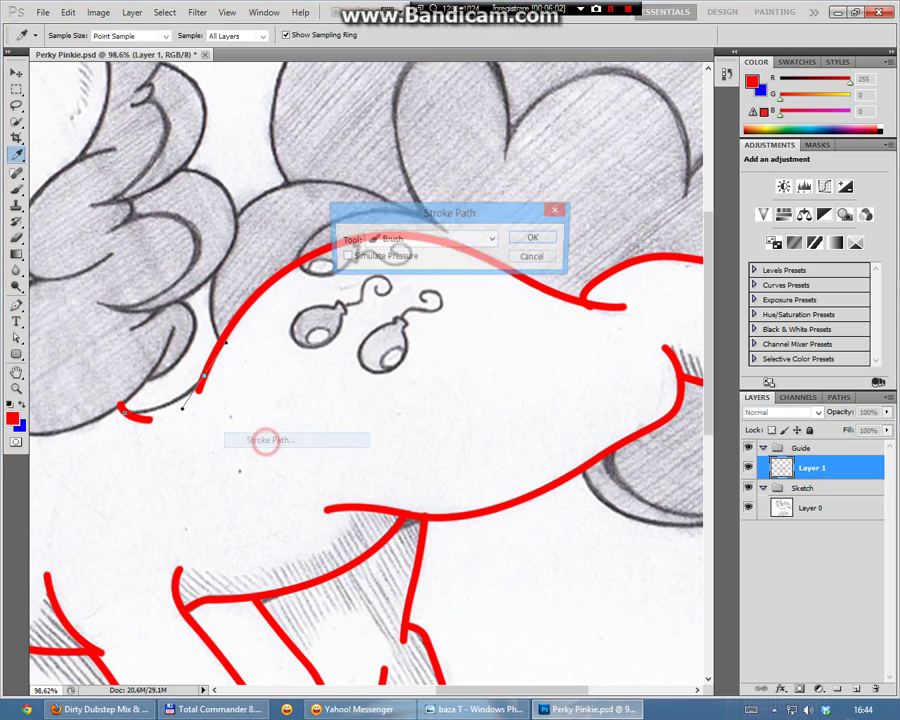
left_click(533, 238)
Draw a path along the pony's right cheek and stroke it in red
scroll(533, 238, "down", 2)
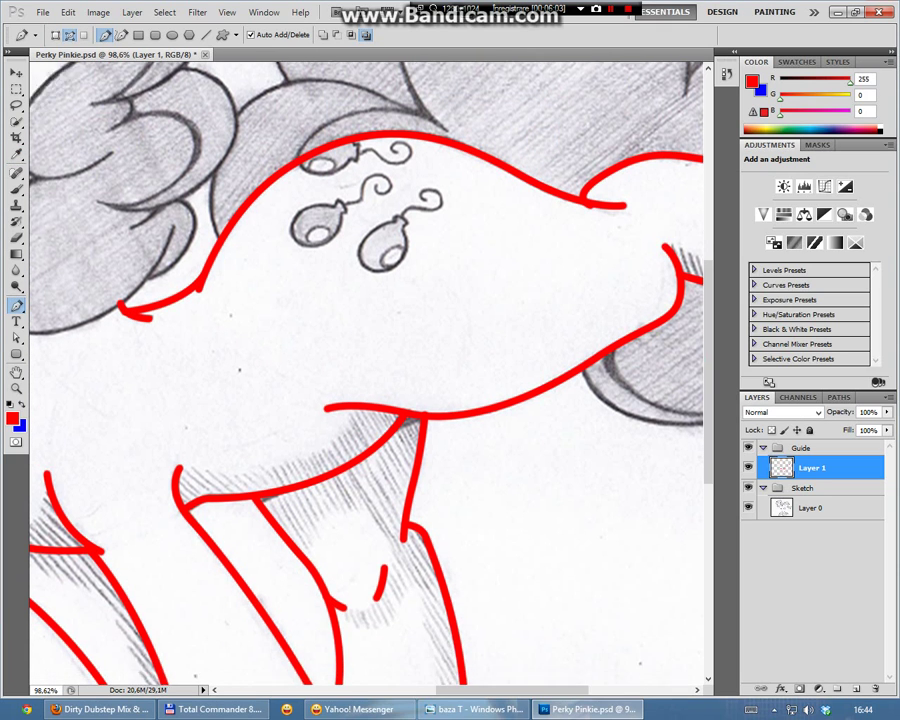
scroll(533, 238, "down", 1)
left_click_drag(464, 690, 400, 690)
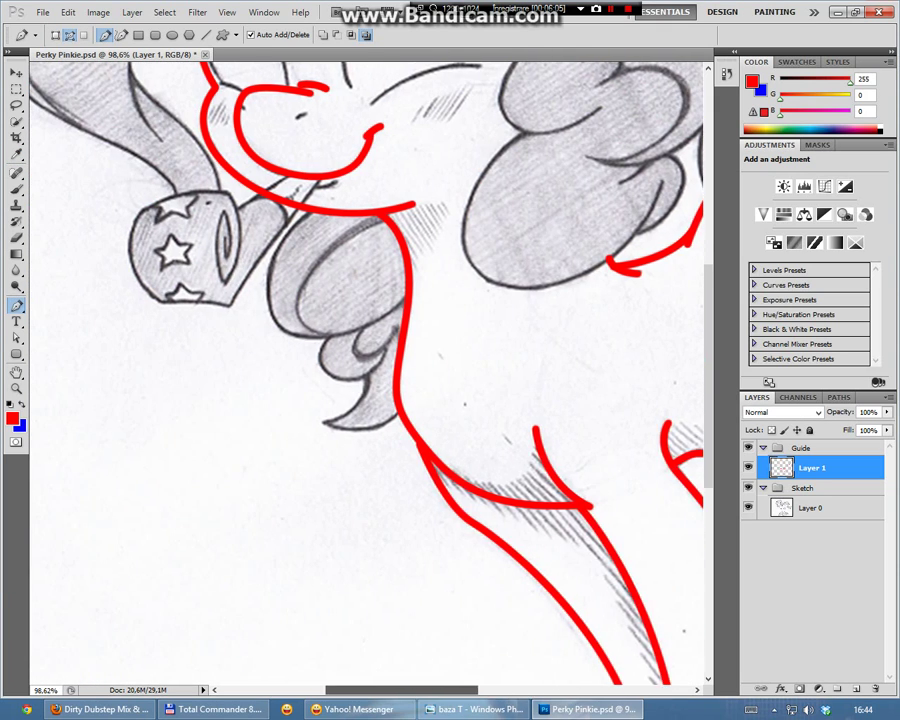
scroll(365, 370, "up", 1)
scroll(365, 370, "up", 1)
scroll(365, 370, "up", 4)
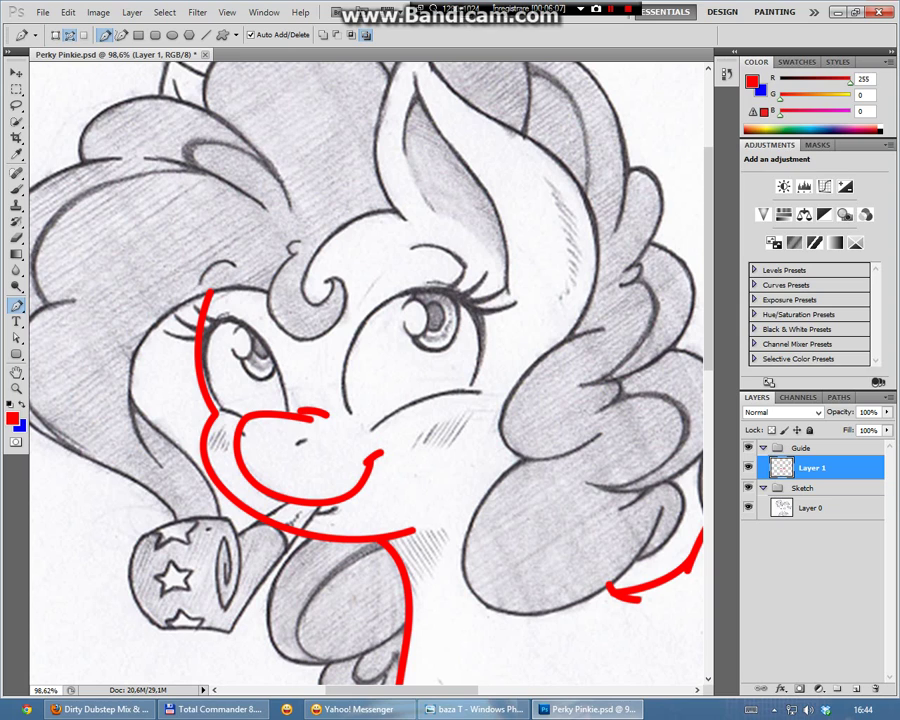
left_click_drag(480, 393, 542, 396)
right_click(518, 390)
left_click(563, 490)
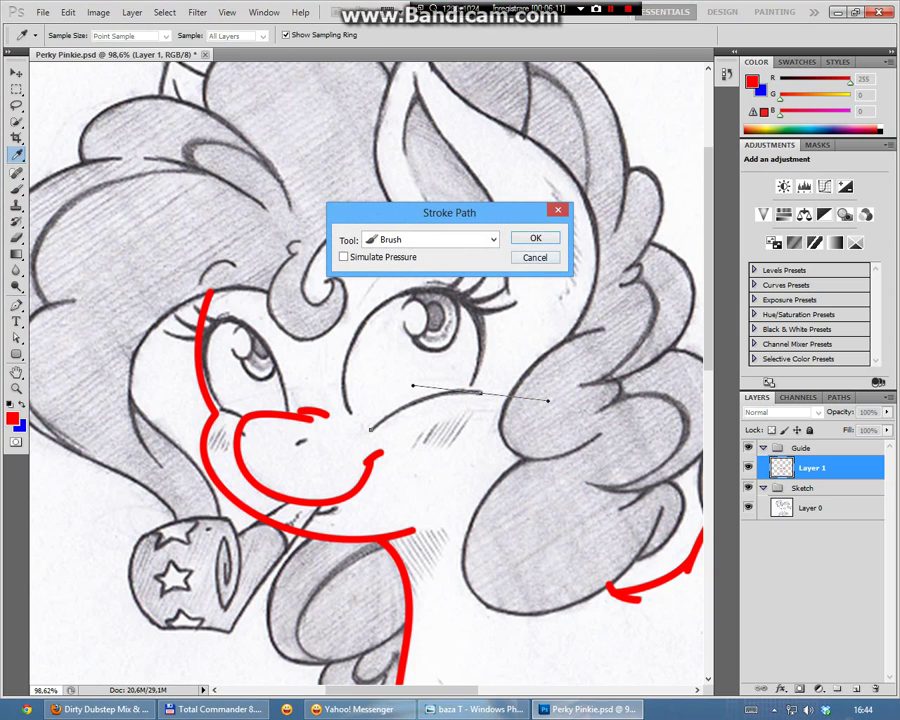
left_click(530, 236)
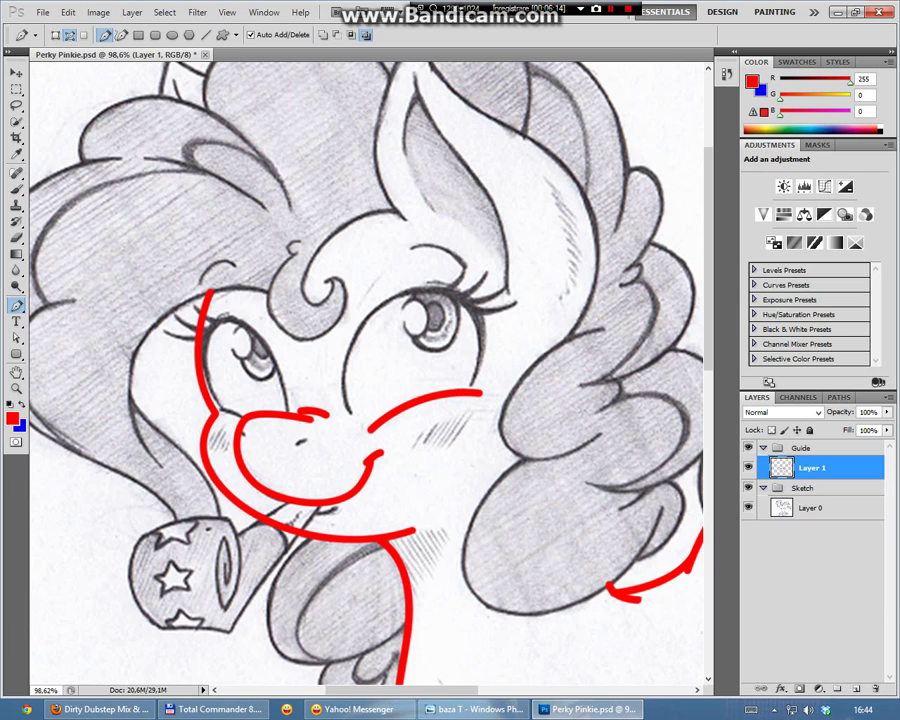
Stroke a short red guide line beside the pony's left cheek
left_click(245, 428)
right_click(238, 409)
left_click(285, 505)
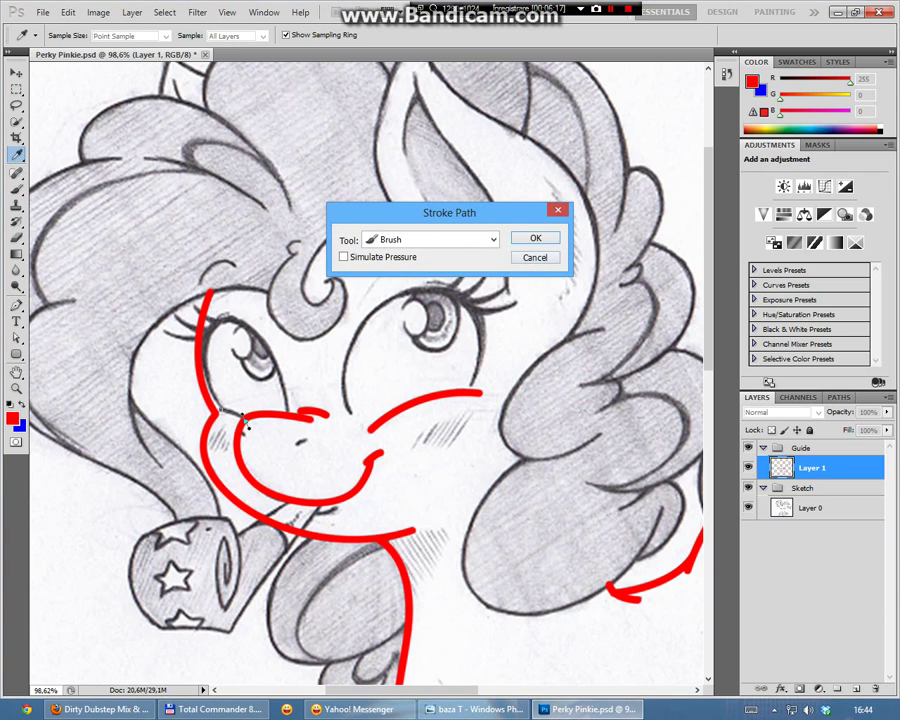
left_click(535, 237)
scroll(365, 370, "up", 3)
scroll(365, 370, "up", 3)
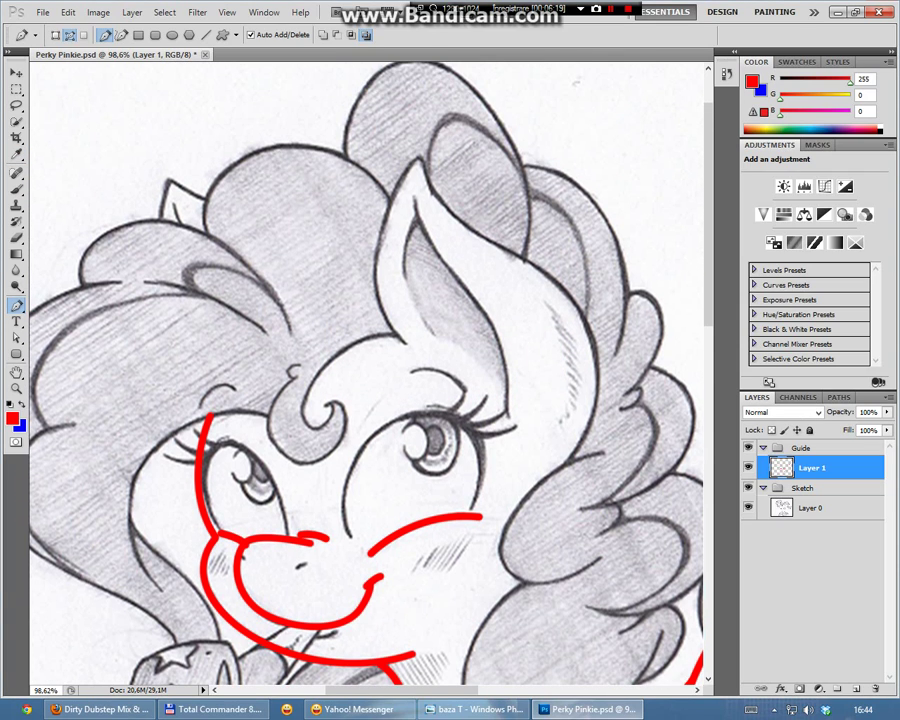
Path the ear outline down the side of the face and stroke it red
left_click(405, 343)
left_click_drag(398, 185, 453, 72)
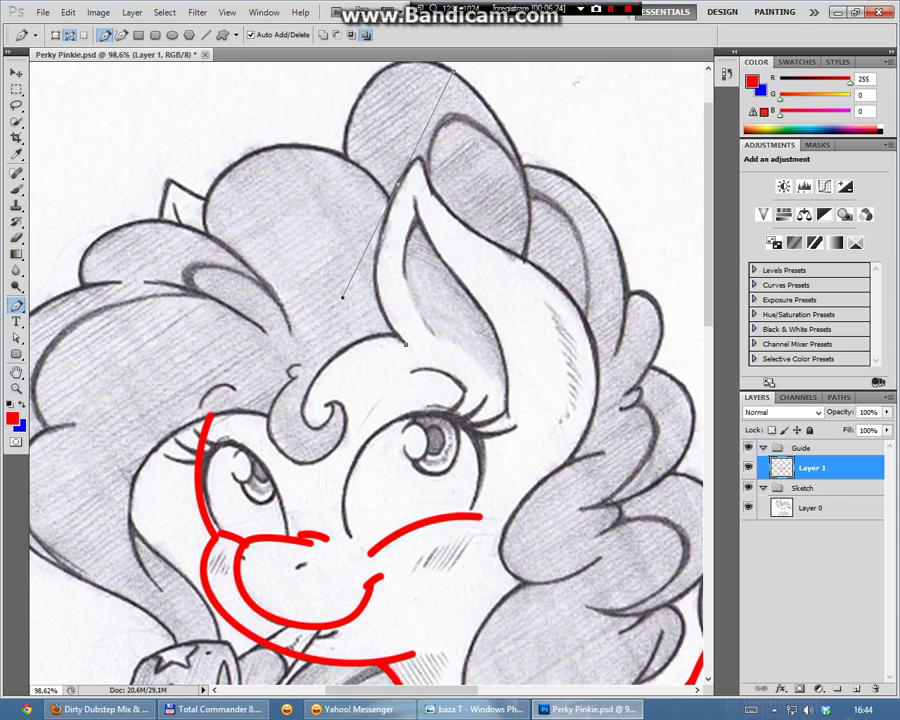
left_click_drag(432, 192, 445, 211)
left_click_drag(453, 72, 426, 127)
left_click_drag(508, 246, 541, 255)
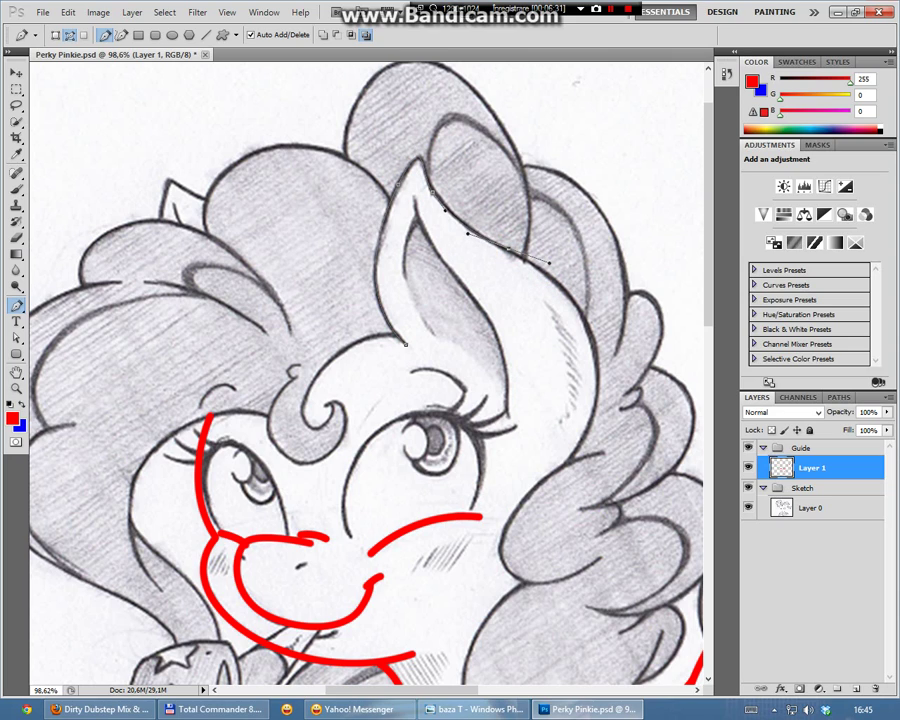
left_click_drag(508, 248, 513, 254)
left_click_drag(566, 463, 484, 573)
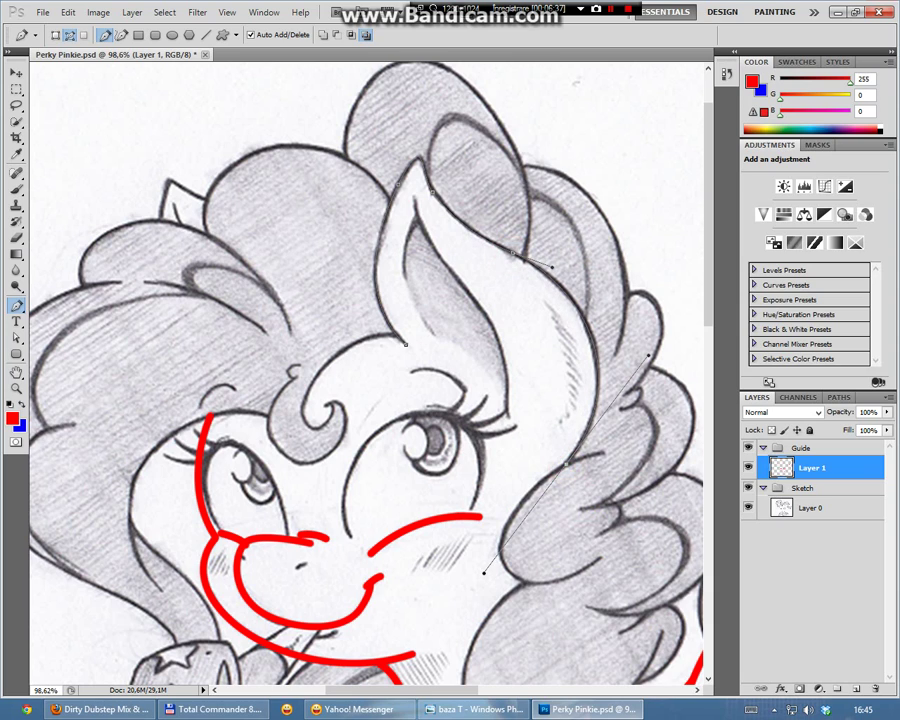
right_click(542, 437)
left_click(534, 237)
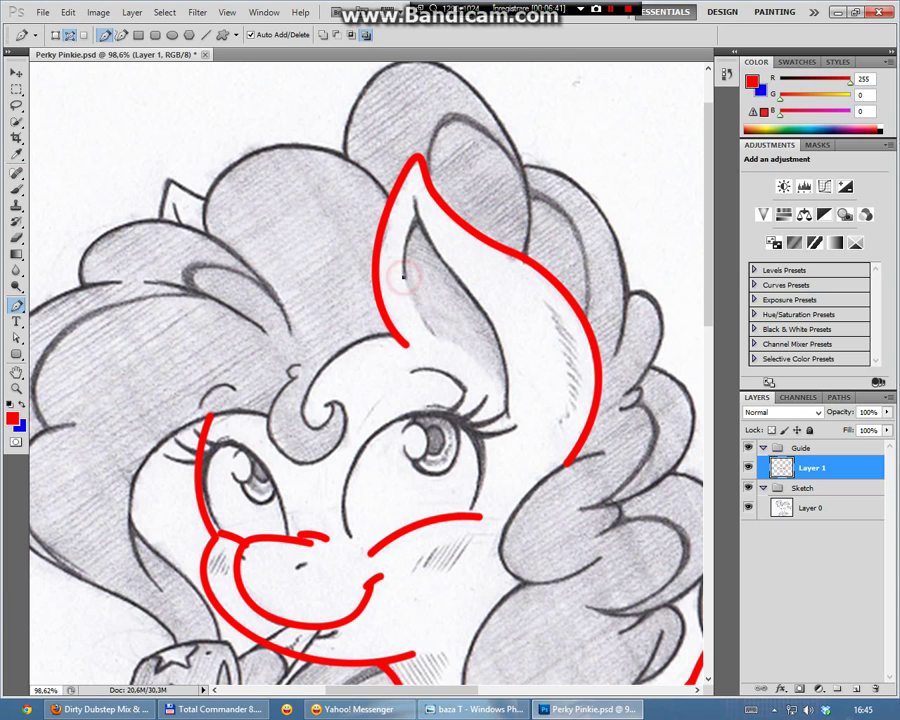
Stroke a short red line inside the ear
left_click_drag(417, 214, 403, 227)
right_click(424, 201)
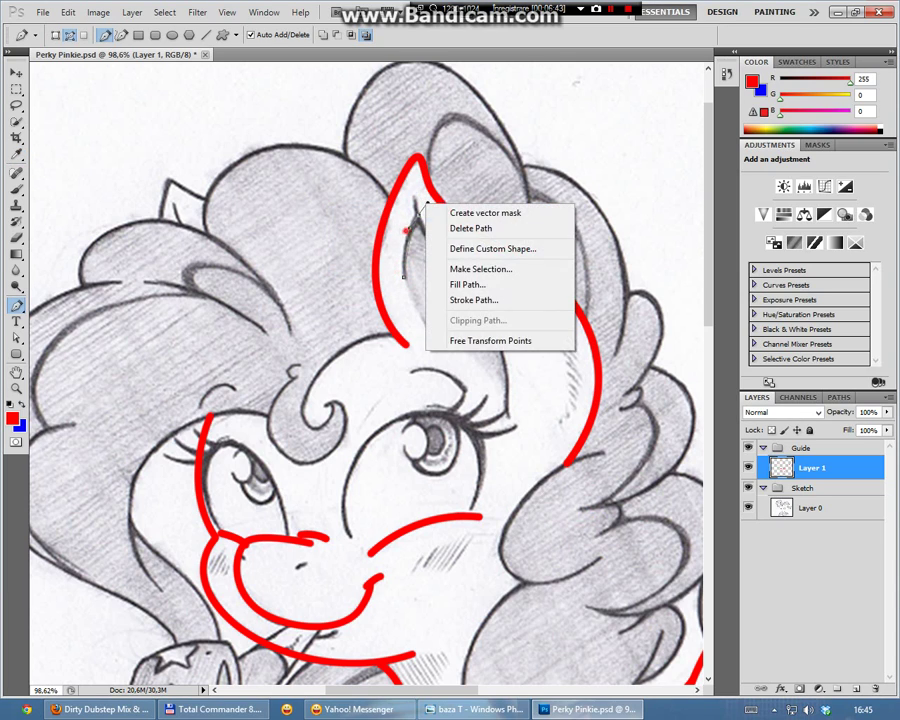
left_click(406, 226)
right_click(400, 235)
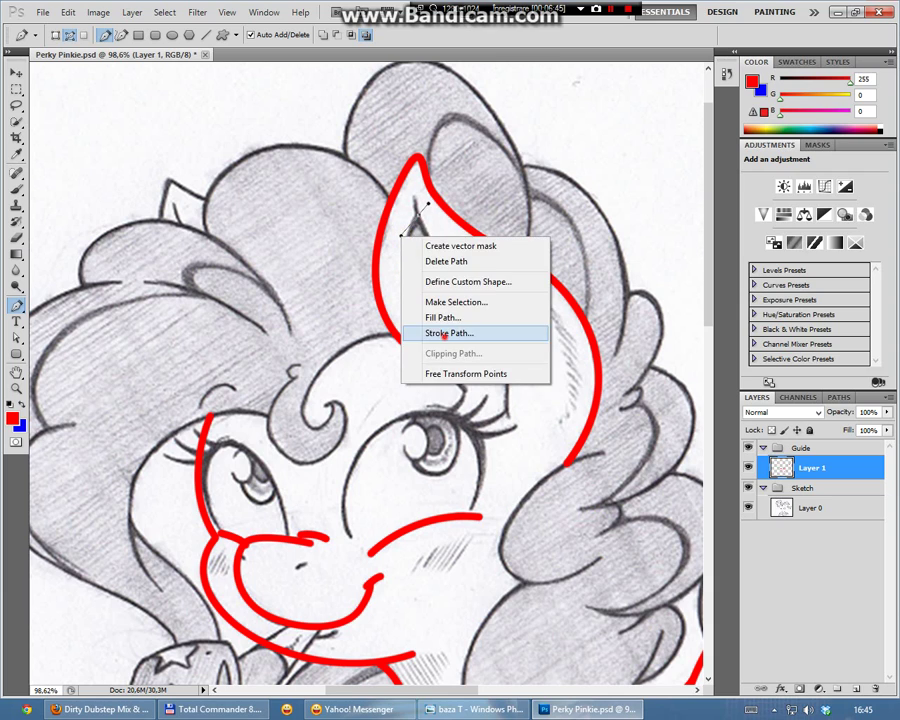
left_click(449, 333)
left_click(536, 236)
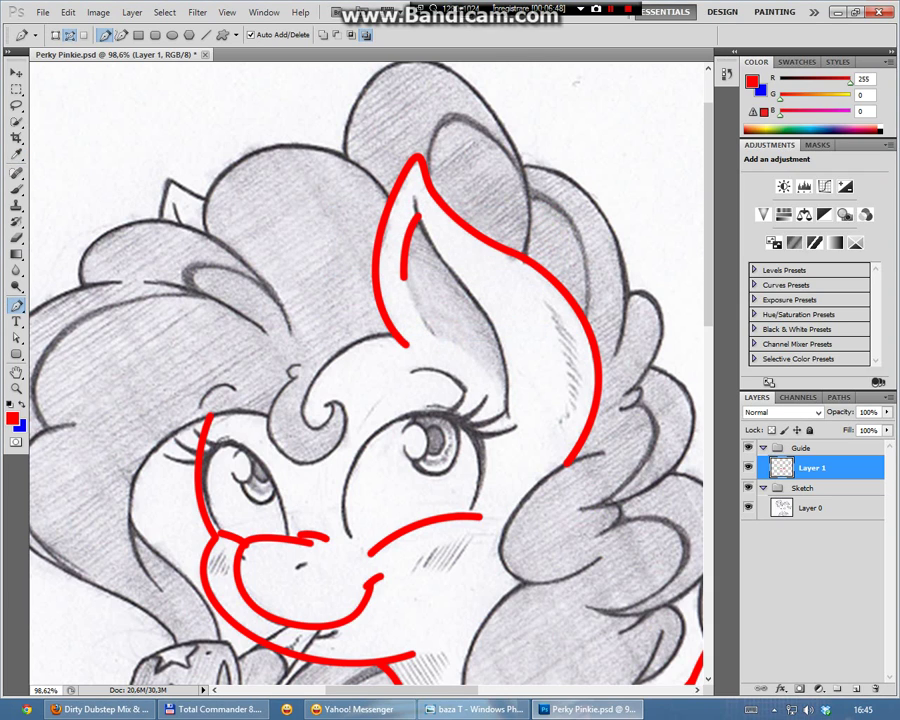
Stroke a red path from the ear tip to below the ear with the Brush
left_click_drag(416, 203, 491, 312)
left_click(507, 350)
right_click(516, 386)
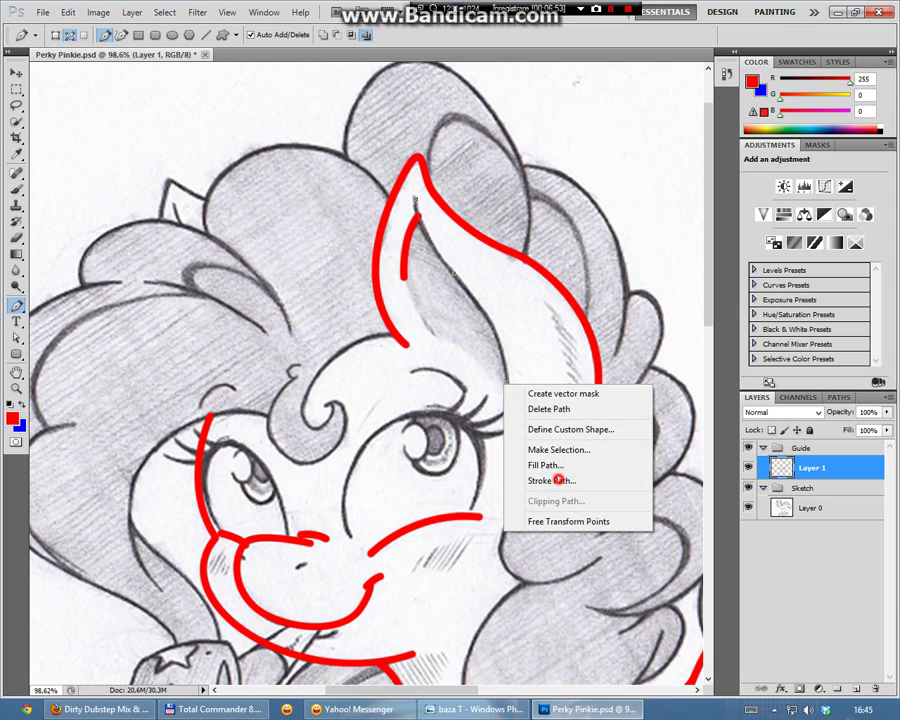
left_click(538, 476)
key("Return")
Create Layer 2 above Layer 1 and swap the foreground to blue (6, 0, 255)
scroll(365, 370, "down", 2)
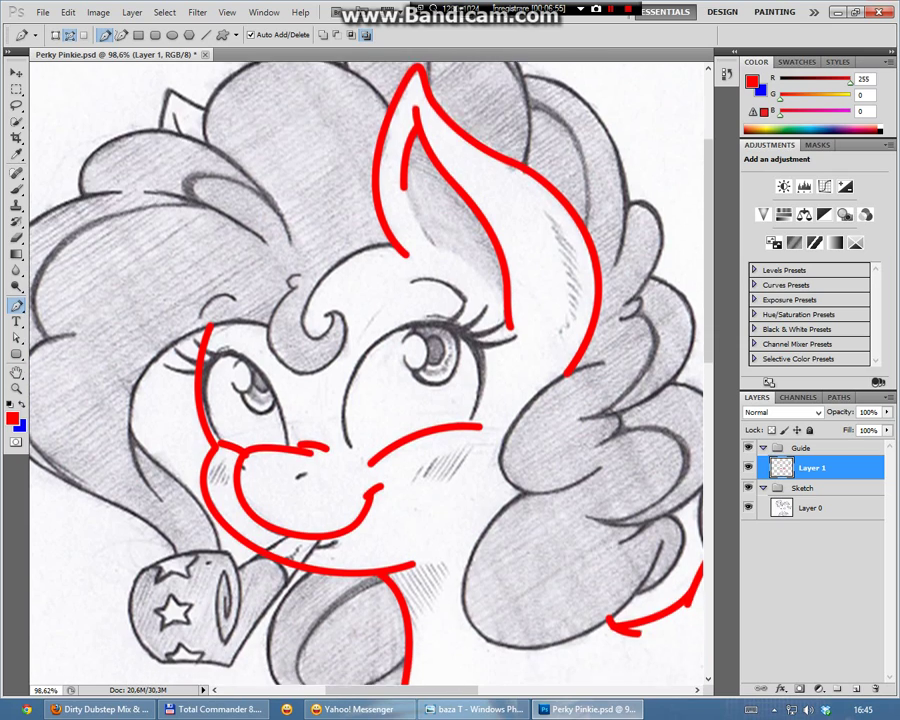
scroll(365, 370, "down", 5)
scroll(365, 370, "down", 4)
key("z")
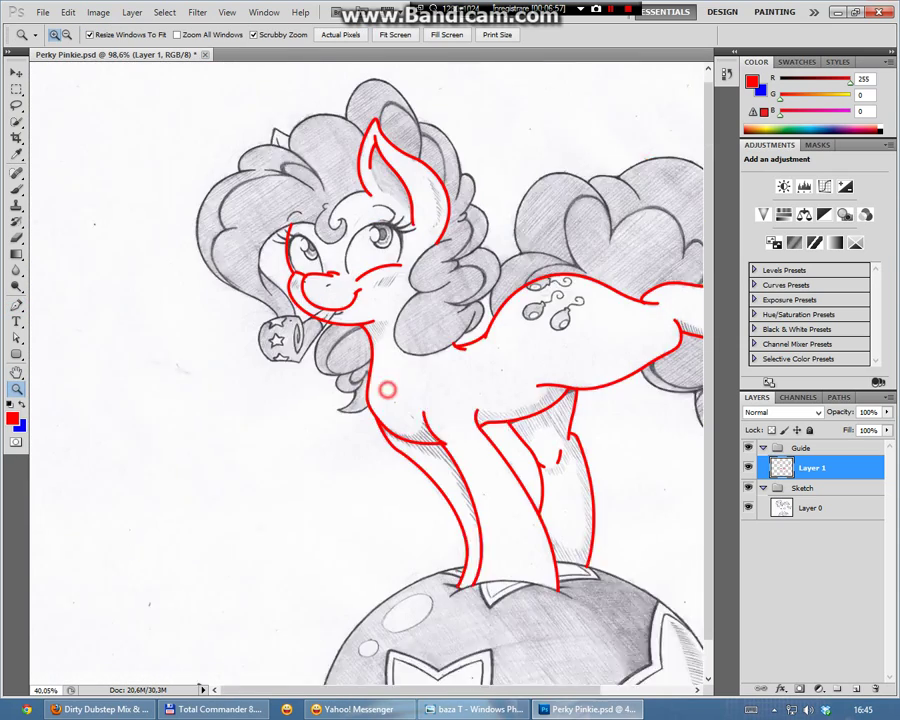
left_click_drag(400, 603, 173, 603)
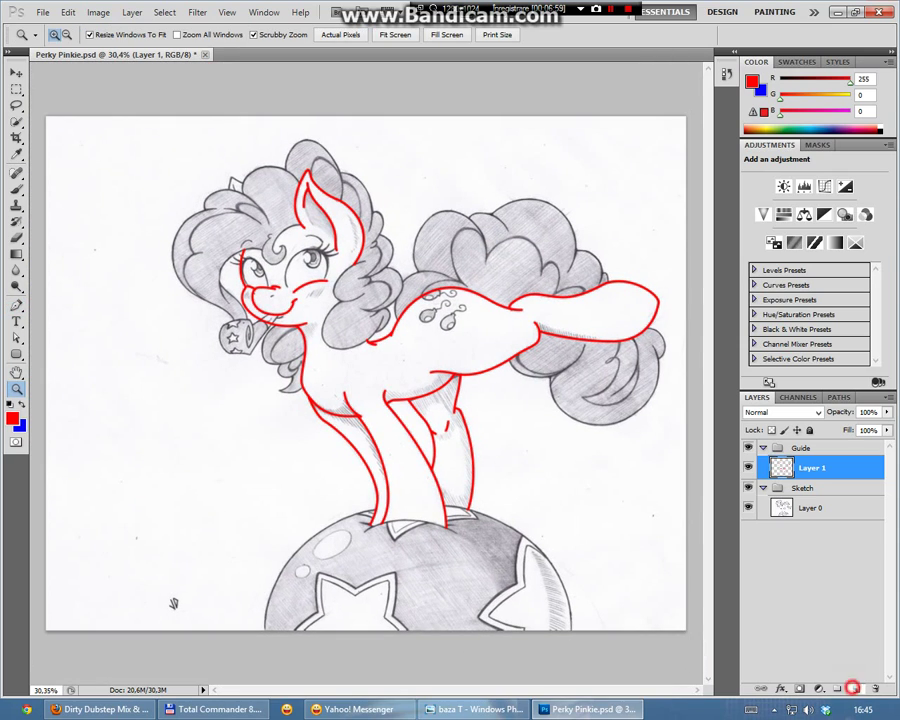
left_click(852, 688)
key("x")
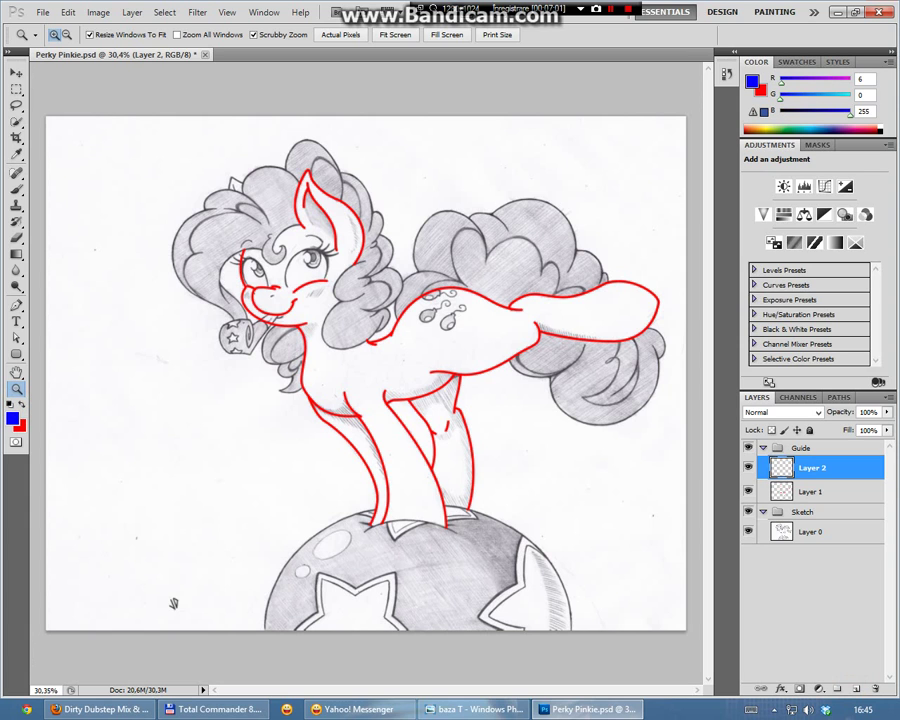
left_click_drag(245, 212, 400, 212)
key("p")
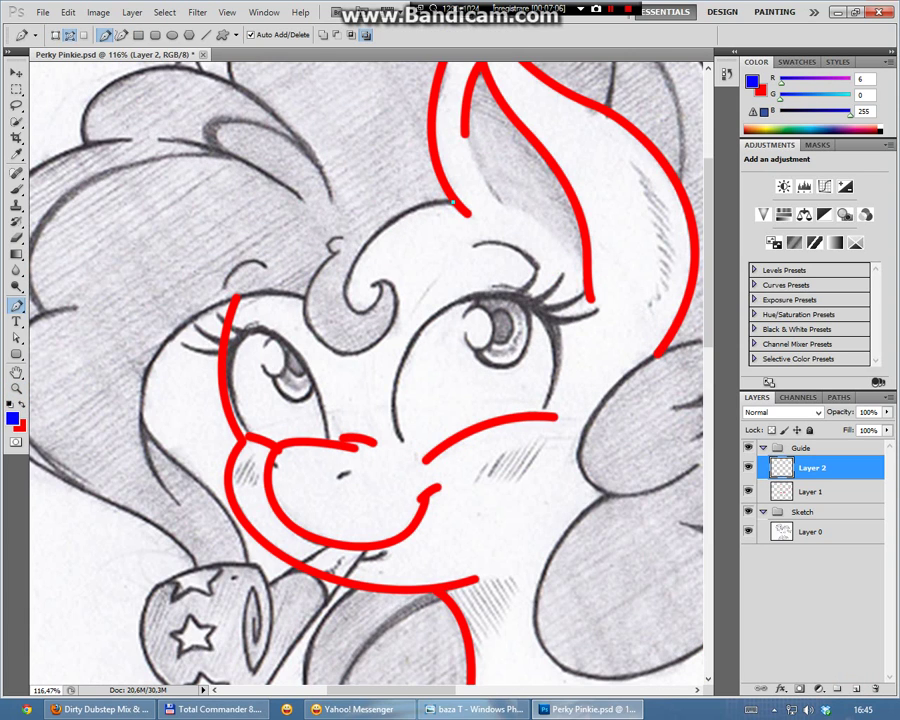
Place curved Pen anchors around the forehead curl, undoing misplaced ones
left_click_drag(350, 274, 308, 352)
left_click_drag(380, 294, 384, 276)
left_click_drag(343, 315, 315, 340)
left_click_drag(374, 329, 324, 324)
key("ctrl+z")
mouse_move(376, 287)
left_mouse_down()
mouse_move(438, 290)
mouse_move(418, 288)
left_mouse_up()
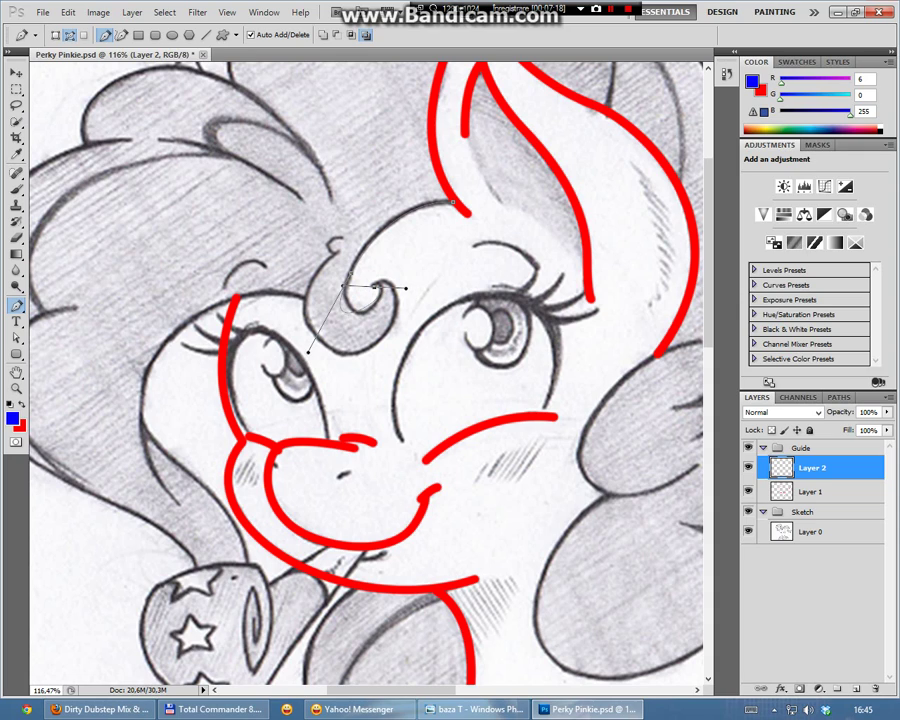
key("ctrl+z")
mouse_move(364, 246)
left_mouse_down()
mouse_move(322, 295)
mouse_move(373, 313)
mouse_move(357, 290)
mouse_move(384, 273)
left_mouse_up()
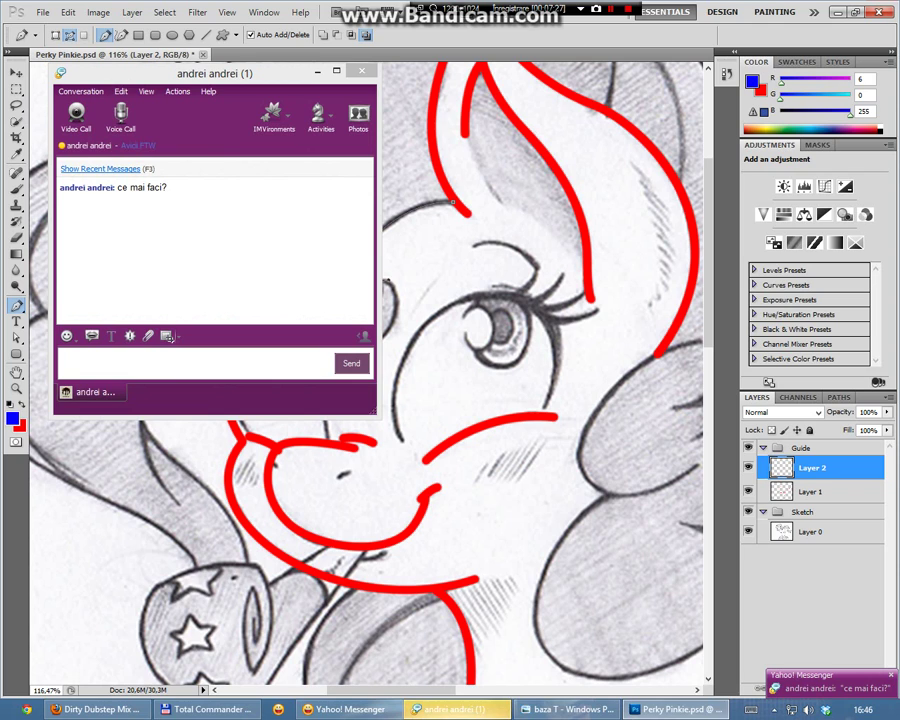
Send the reply 'st' in the chat window and dismiss it
left_click(307, 363)
type("stai ma")
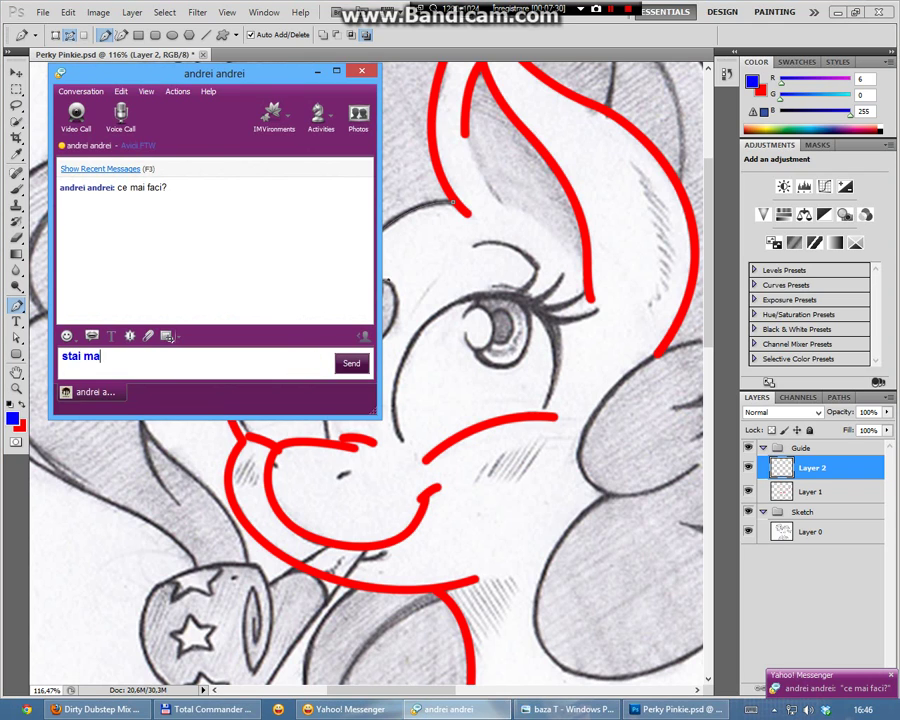
key("Return")
key("Escape")
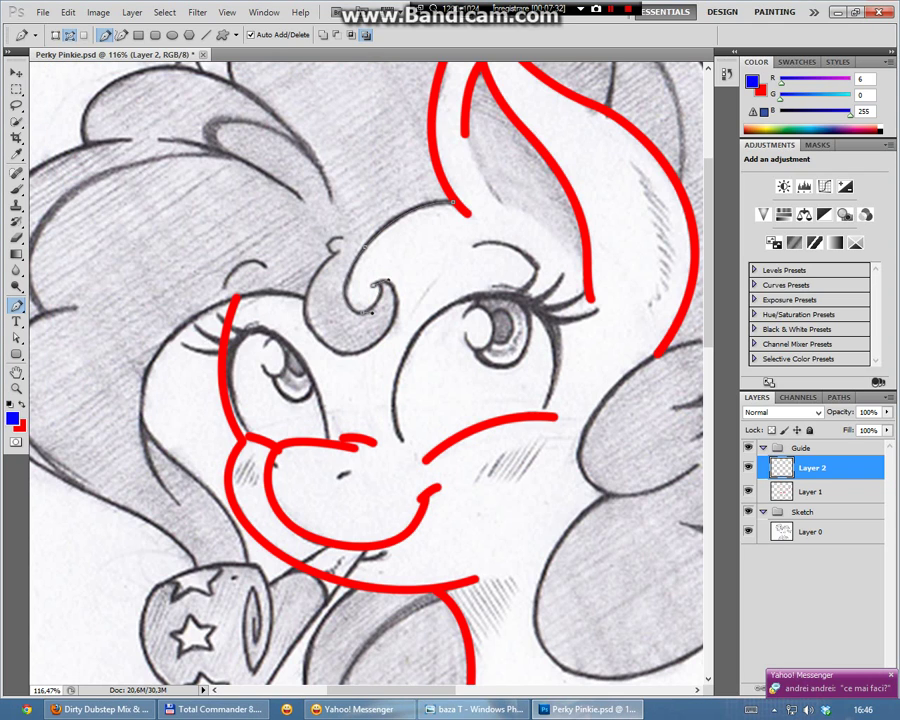
Finish the forehead curl path and stroke it in blue
mouse_move(393, 318)
left_mouse_down()
mouse_move(380, 372)
mouse_move(300, 316)
left_mouse_up()
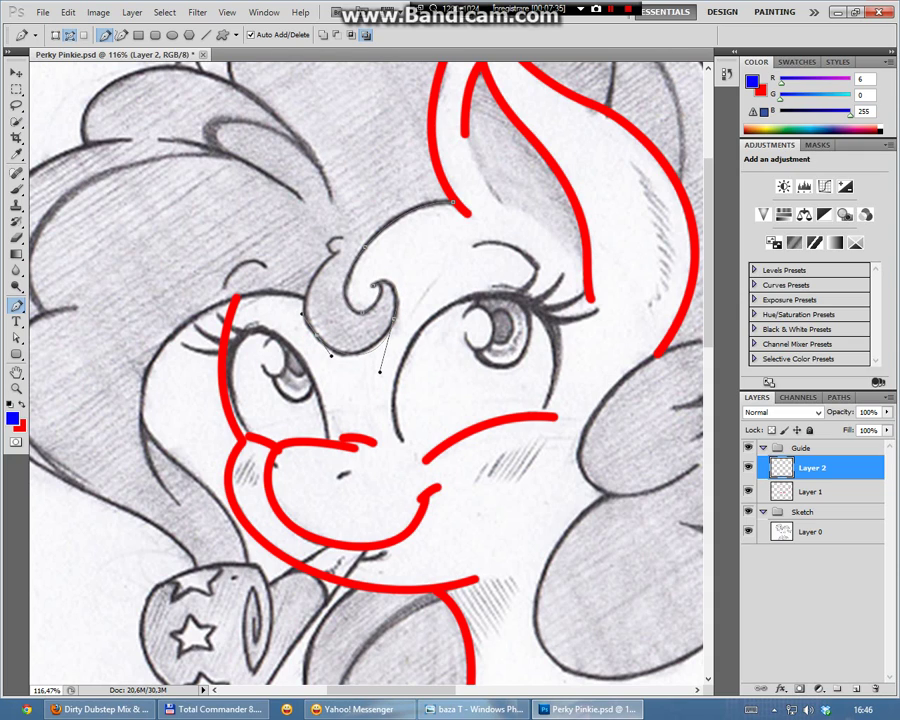
left_click_drag(337, 247, 384, 219)
left_click(337, 247, "alt")
left_click_drag(338, 305, 295, 283)
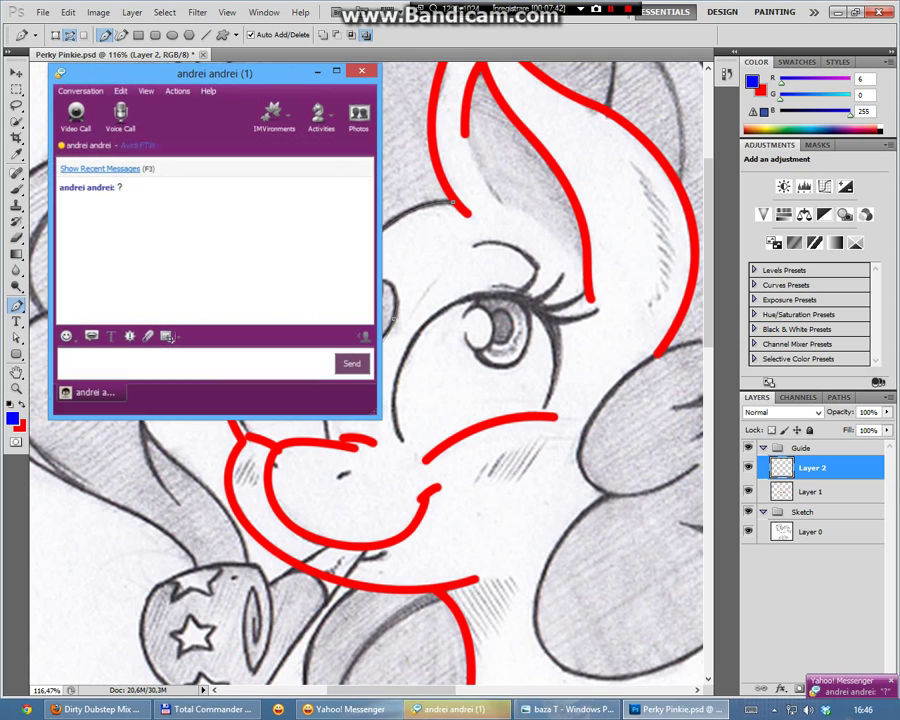
left_click(361, 70)
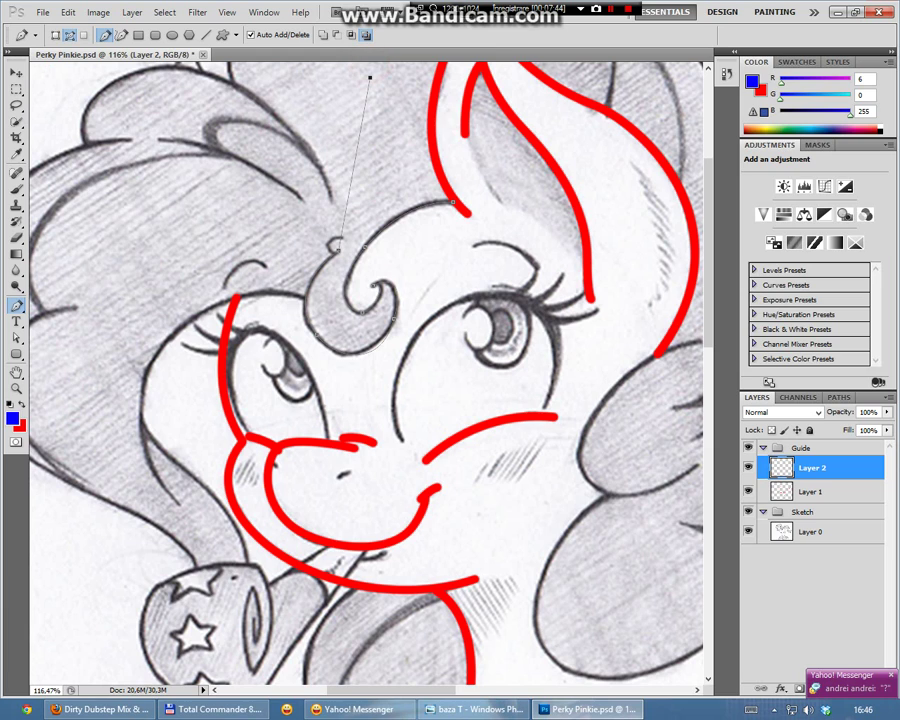
key("ctrl+z")
right_click(338, 237)
left_click(380, 327)
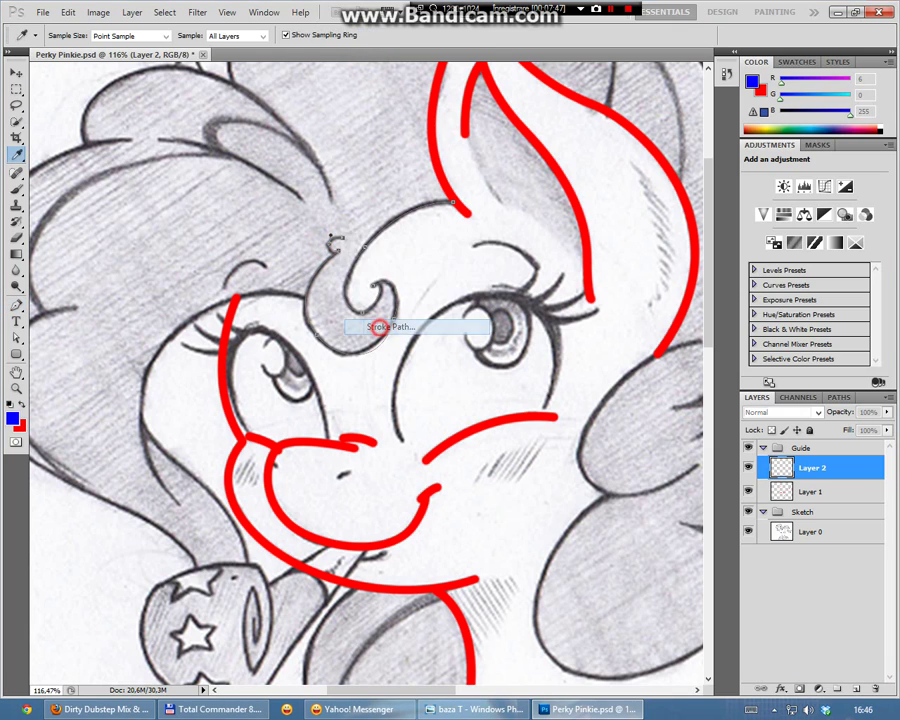
key("Return")
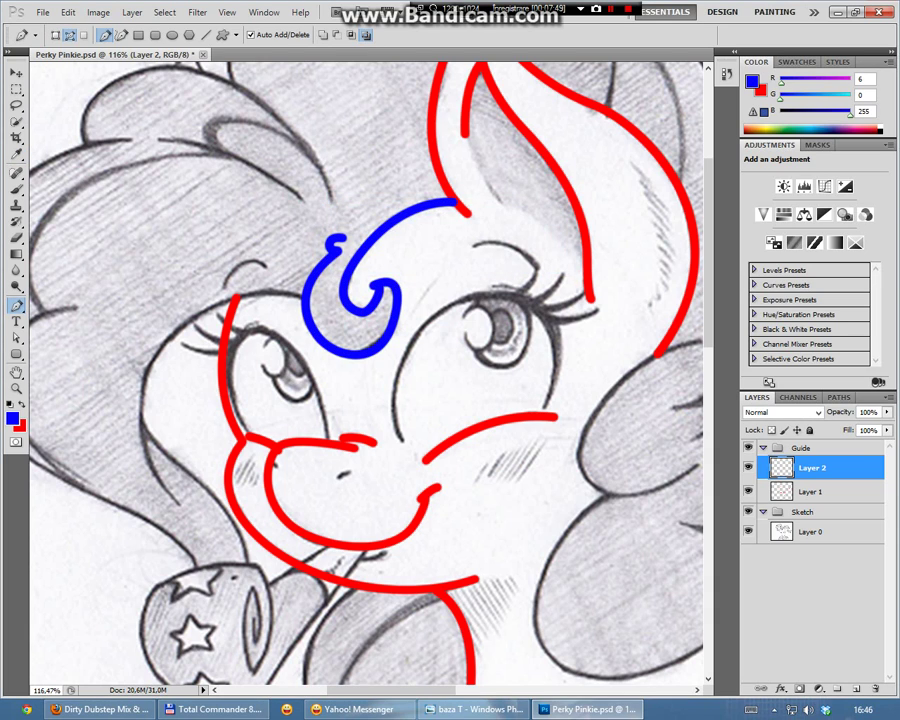
Stroke a blue path along the mane's inner edge from the curl
left_click_drag(452, 690, 350, 690)
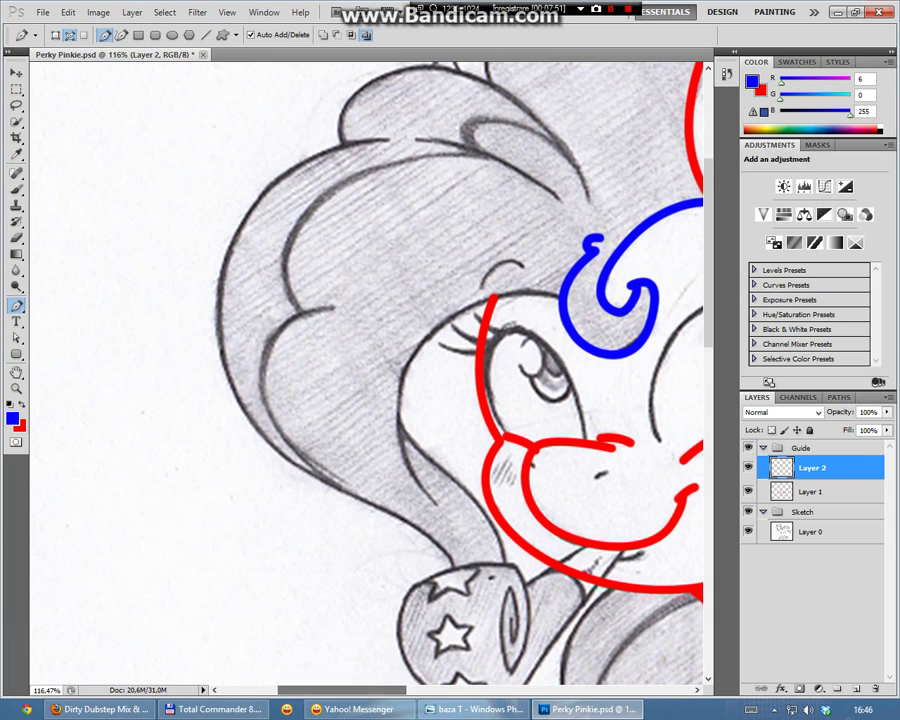
left_click(560, 298)
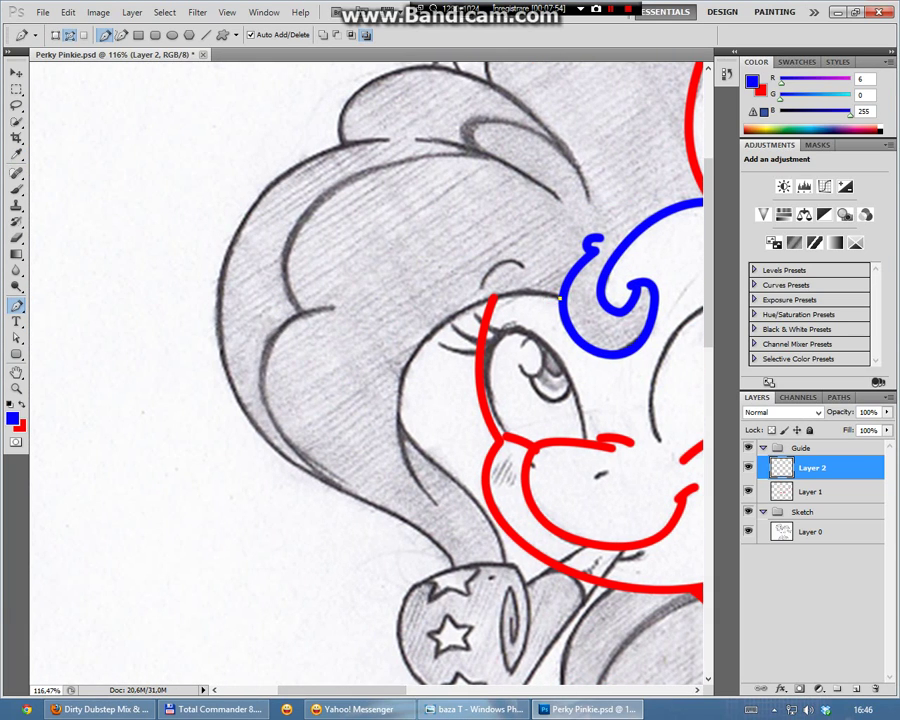
mouse_move(408, 357)
left_mouse_down()
mouse_move(350, 444)
mouse_move(370, 412)
left_mouse_up()
left_click(434, 505)
left_click(407, 359, "ctrl")
right_click(448, 316)
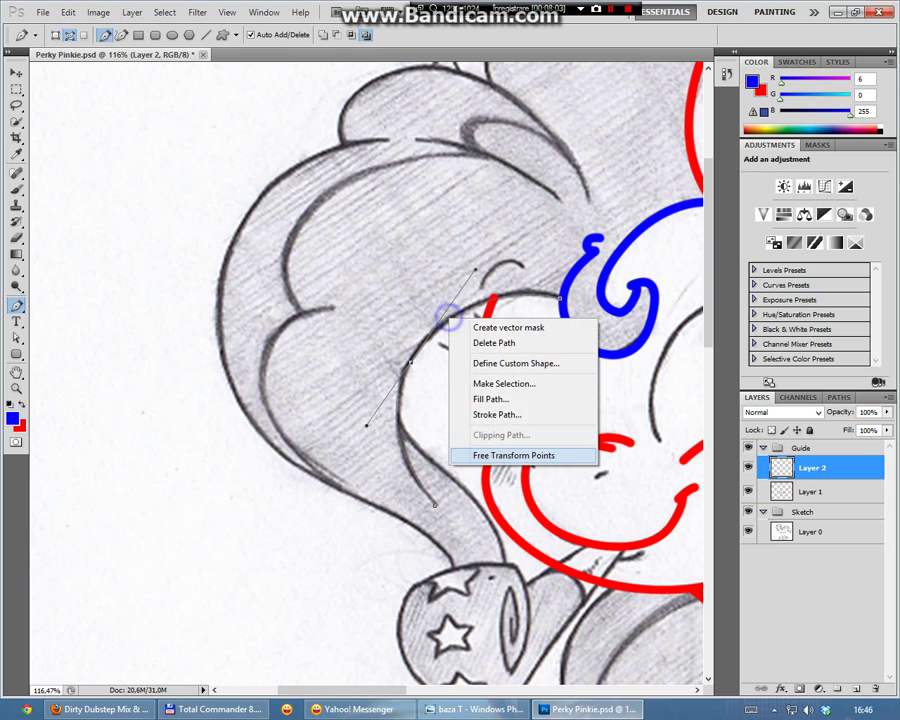
left_click(500, 418)
left_click(537, 238)
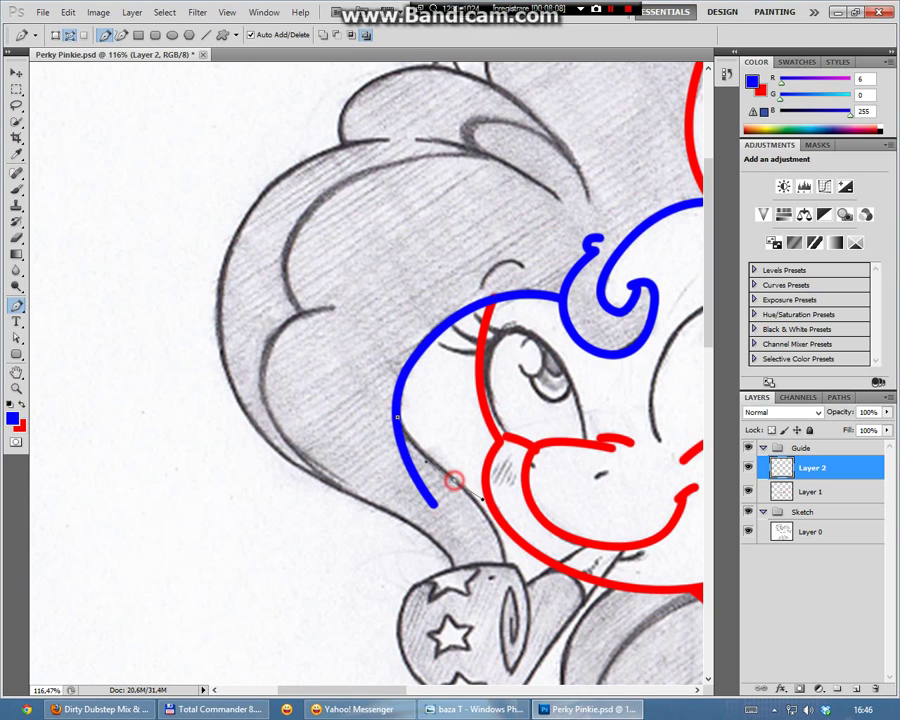
Extend the mane strand down to the ornament and stroke it blue
mouse_move(453, 477)
left_mouse_down()
mouse_move(488, 499)
mouse_move(505, 528)
left_mouse_up()
scroll(488, 499, "down", 1)
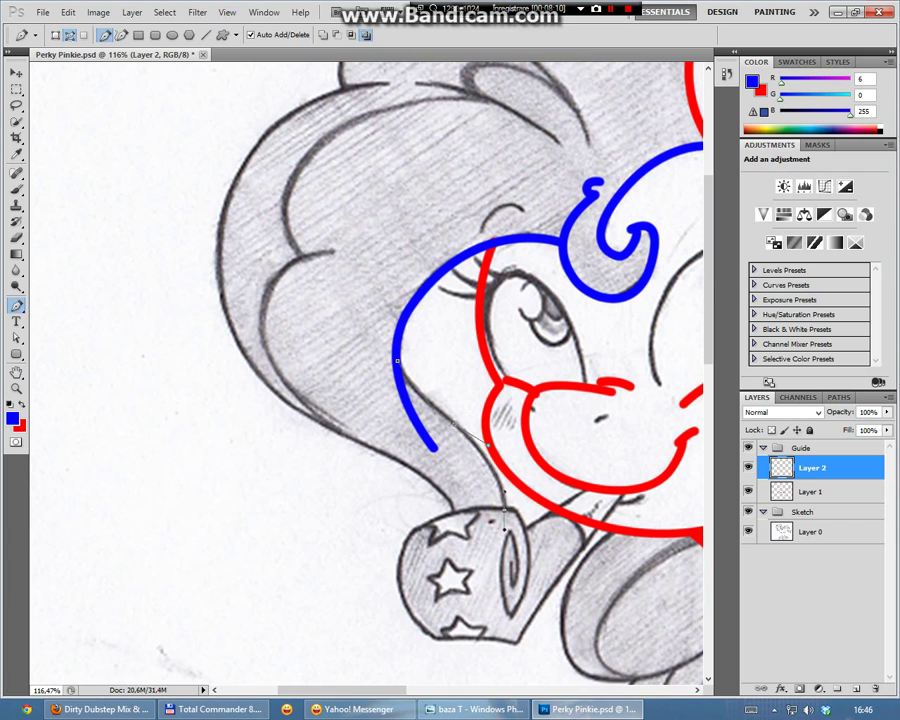
right_click(505, 495)
left_click(560, 609)
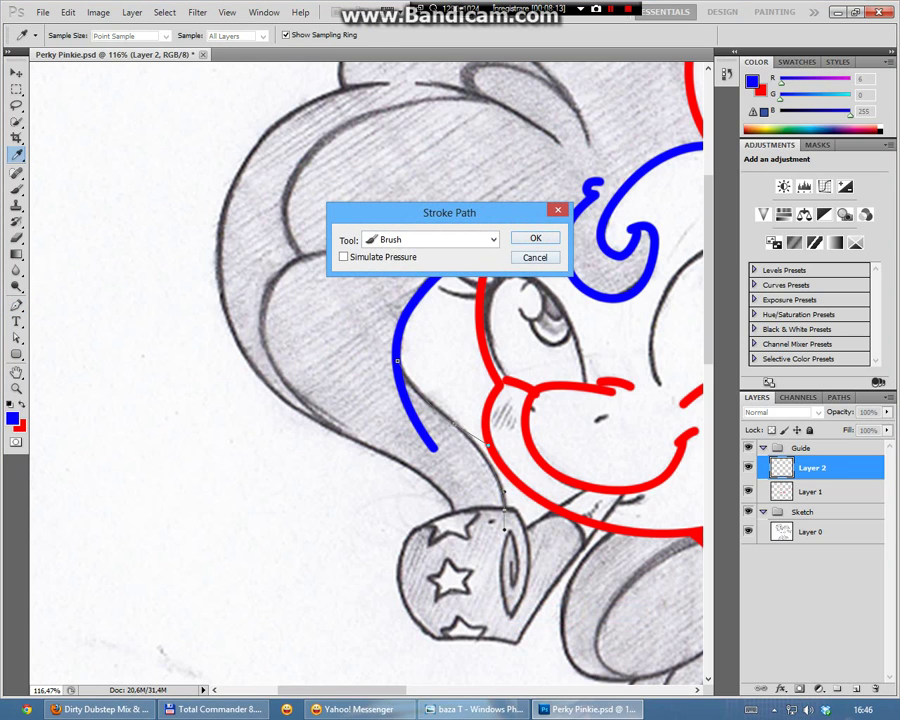
left_click(535, 238)
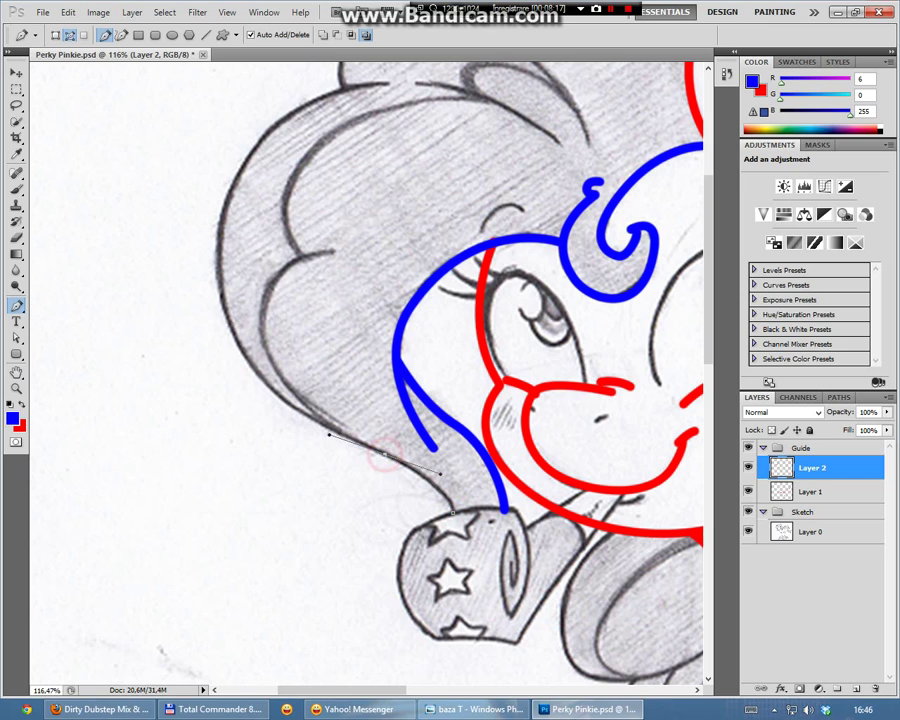
Stroke a long blue sweep along the mane's outer contour up to its top
left_click_drag(385, 455, 441, 473)
left_click_drag(219, 232, 237, 100)
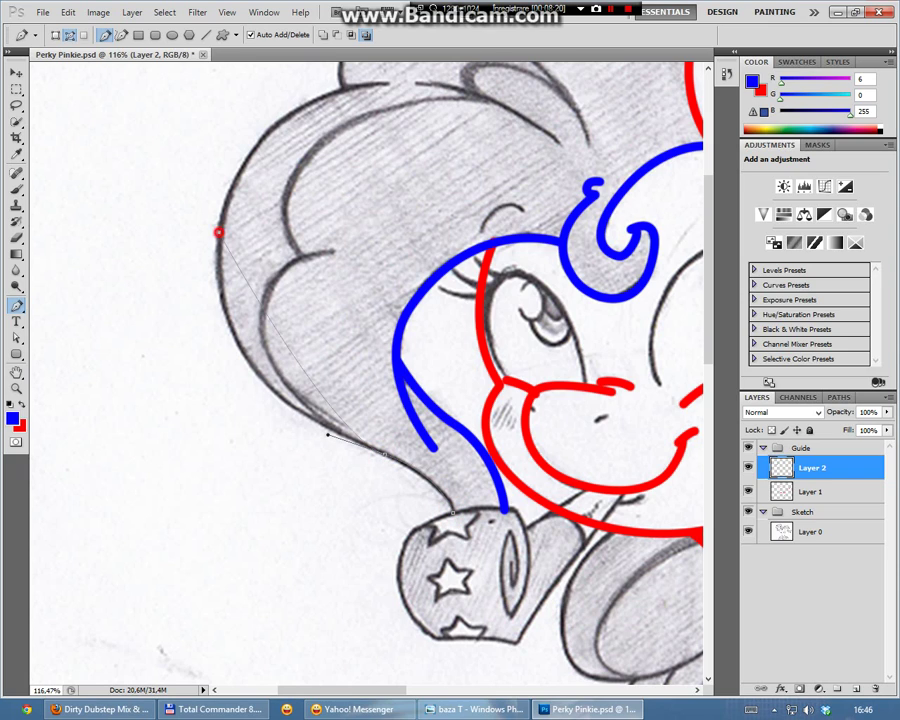
scroll(365, 370, "up", 2)
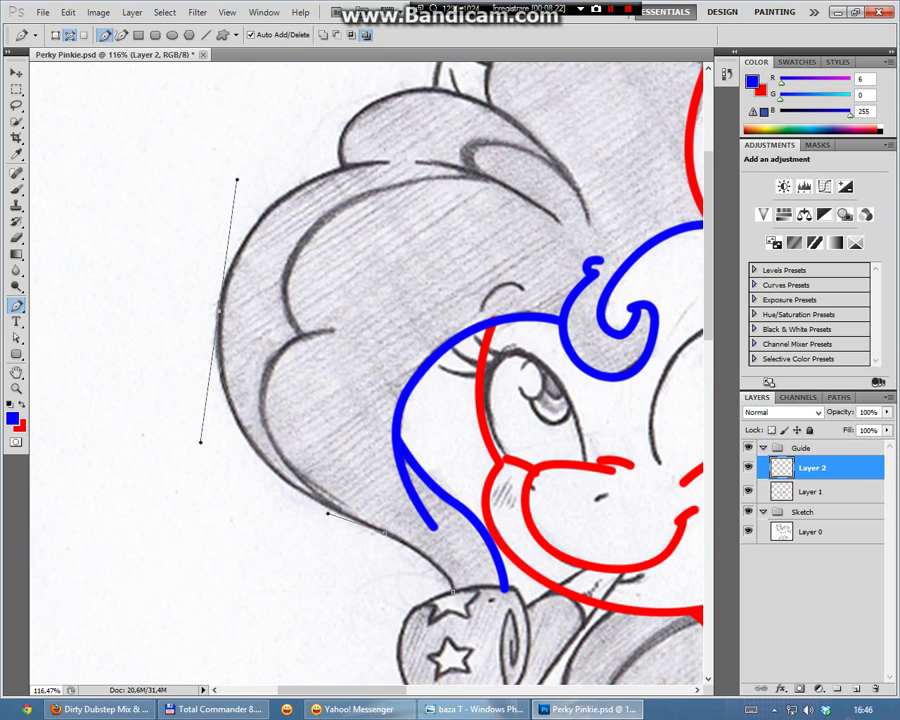
left_click_drag(389, 162, 418, 163)
right_click(410, 162)
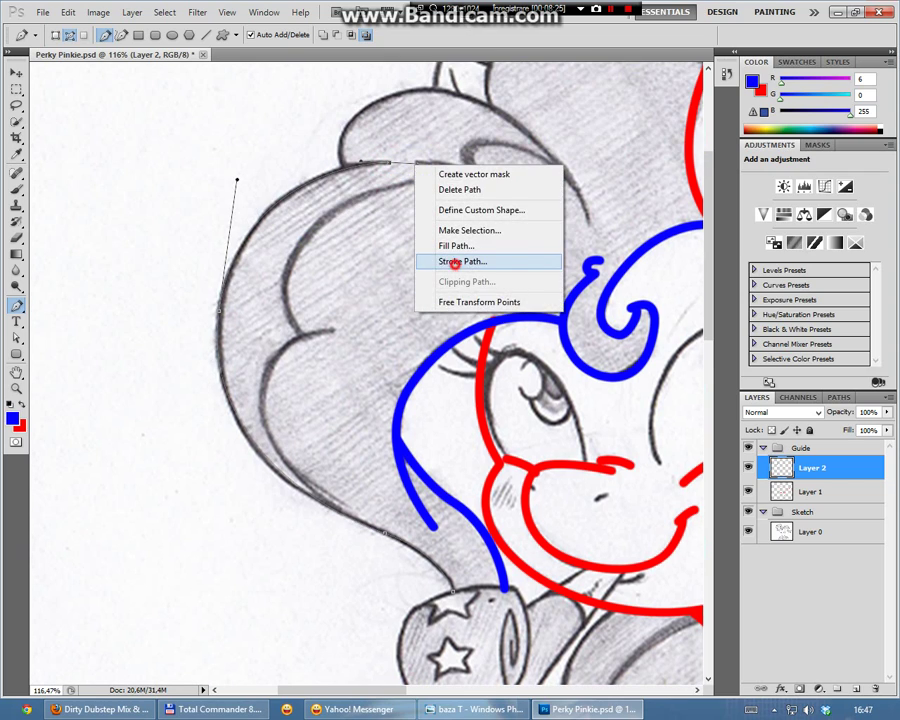
left_click(455, 259)
key("Return")
Stroke a blue curve over the top of the mane to its upper right
scroll(365, 370, "up", 2)
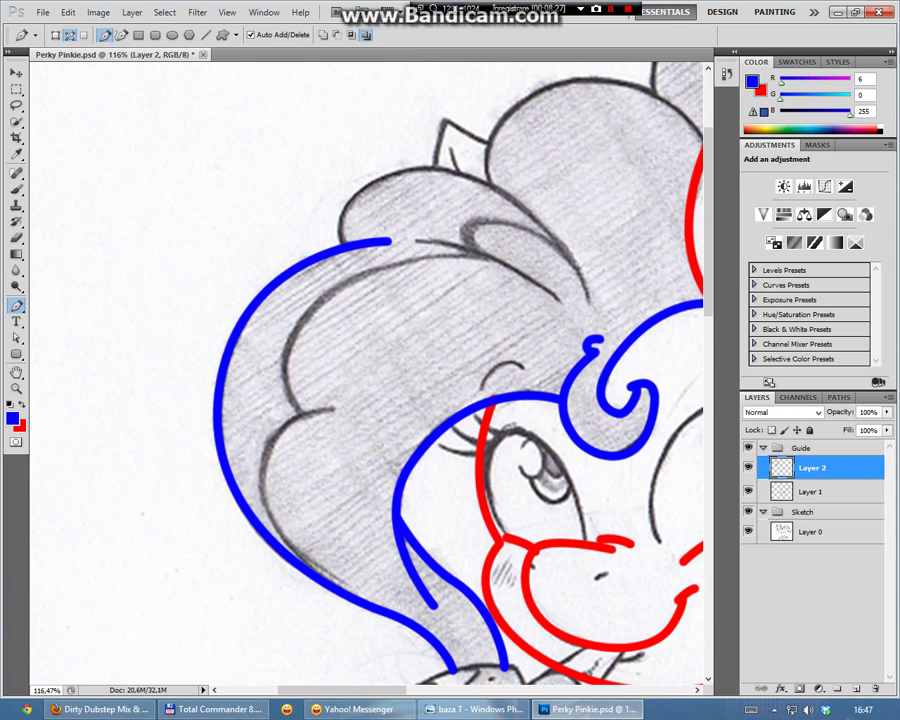
left_click(342, 246)
left_click_drag(381, 177, 445, 150)
left_click_drag(570, 245, 582, 290)
right_click(580, 283)
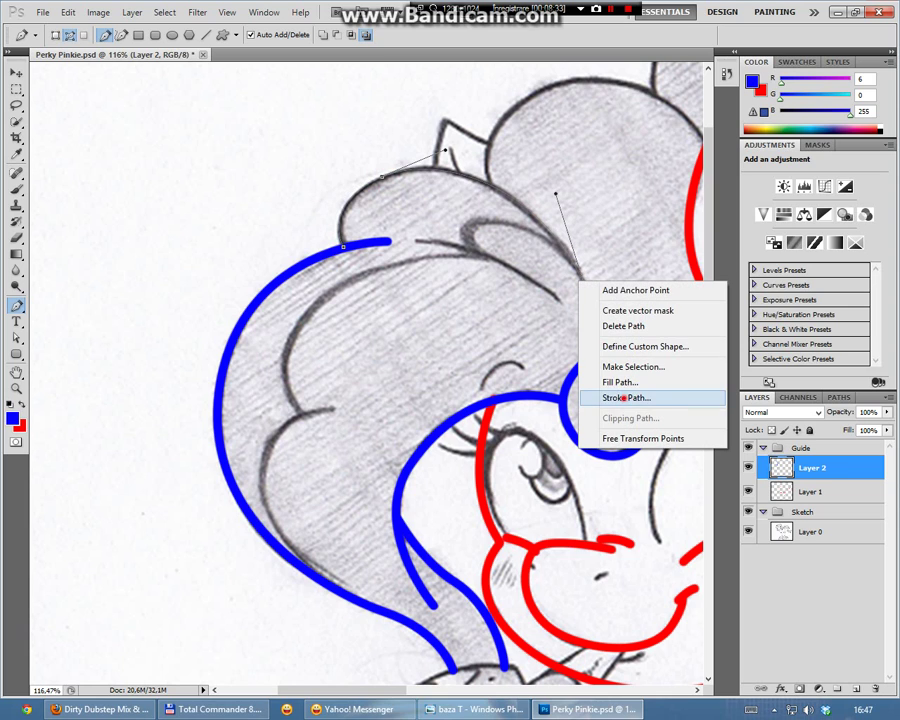
left_click(623, 398)
left_click(530, 236)
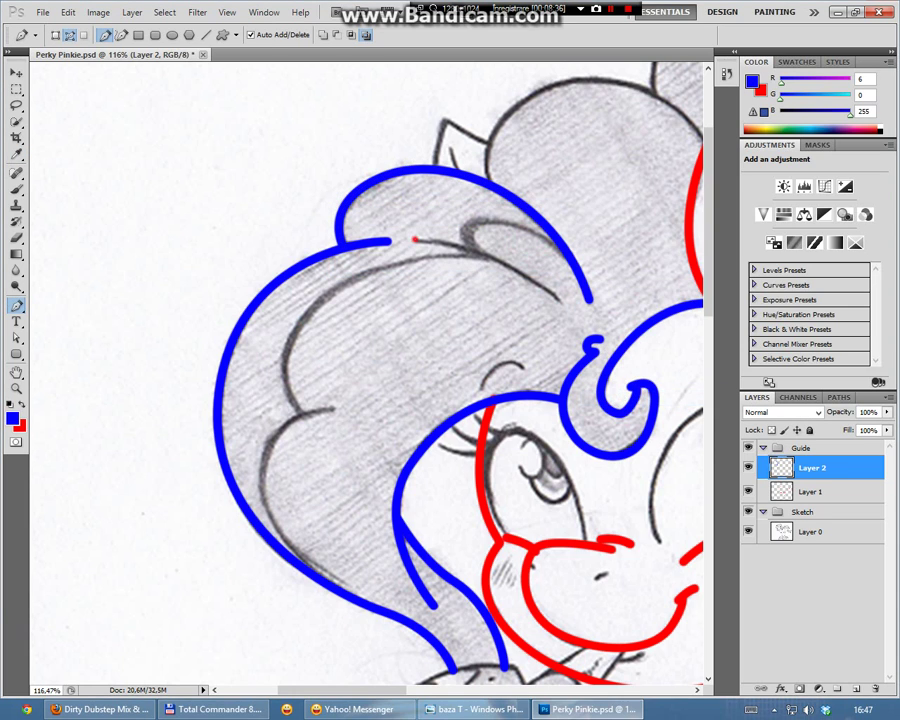
Stroke a blue line along an inner strand at the mane's top
left_click(415, 240)
left_click_drag(557, 301, 601, 351)
right_click(474, 266)
left_click(528, 362)
left_click(540, 293)
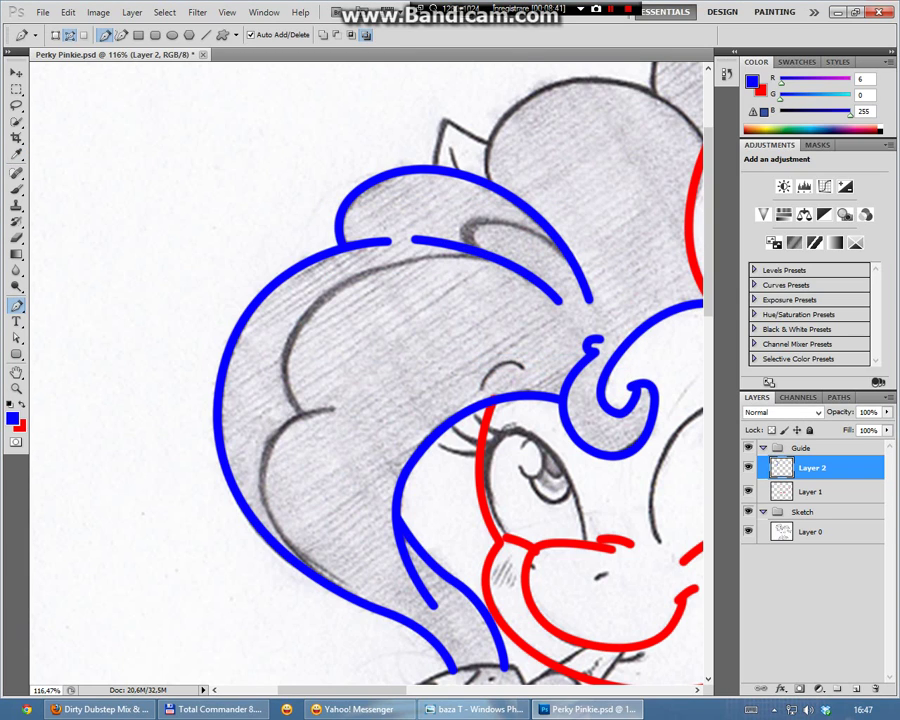
Path another mane strand, fixing a misplaced anchor, and stroke it blue
left_click_drag(482, 255, 545, 340)
key("Delete")
left_click_drag(482, 222, 539, 217)
left_click(490, 257)
left_click_drag(490, 257, 475, 251)
right_click(466, 236)
left_click(505, 340)
left_click(522, 243)
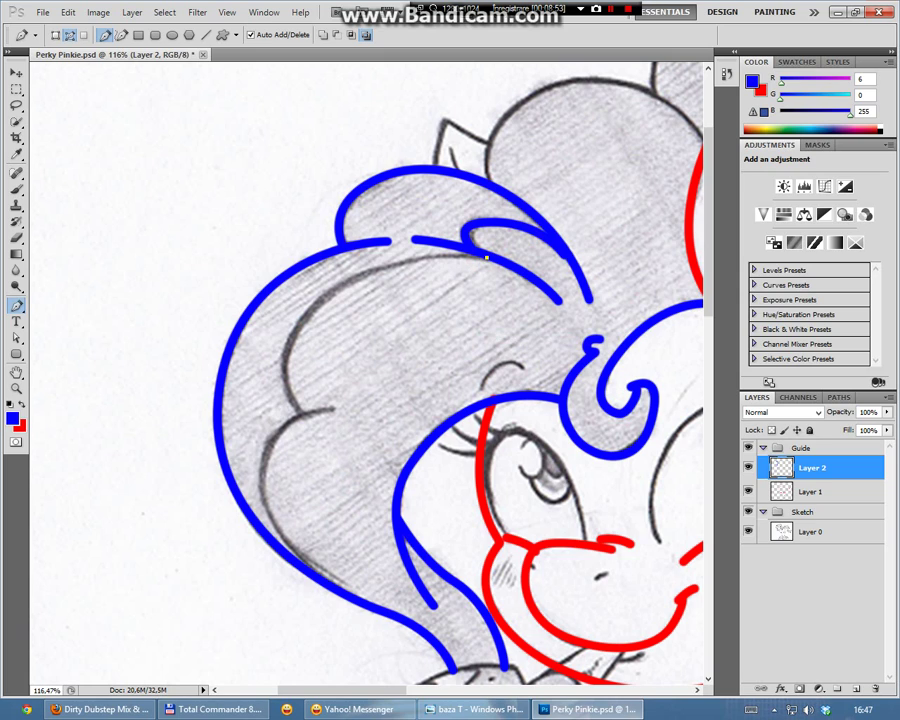
Stroke a blue inner mane strand ending in a hook
left_click(372, 240)
left_click(240, 402)
left_click_drag(311, 307, 261, 367)
left_click(303, 414)
right_click(319, 412)
left_click(370, 508)
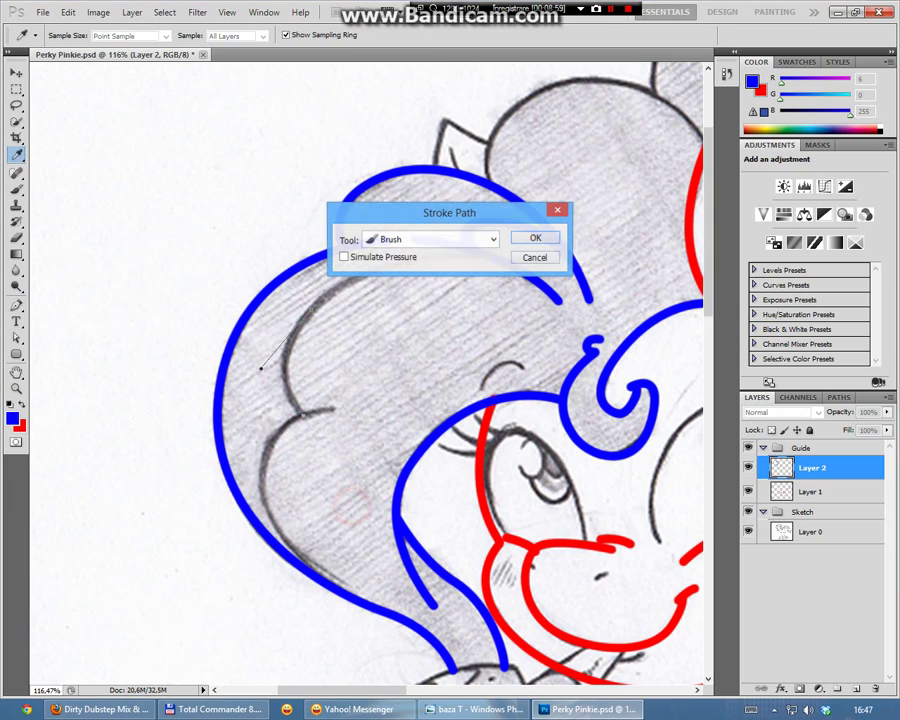
left_click(547, 234)
Stroke the lower mane strand below it in blue, ending at the outline
left_click(333, 409)
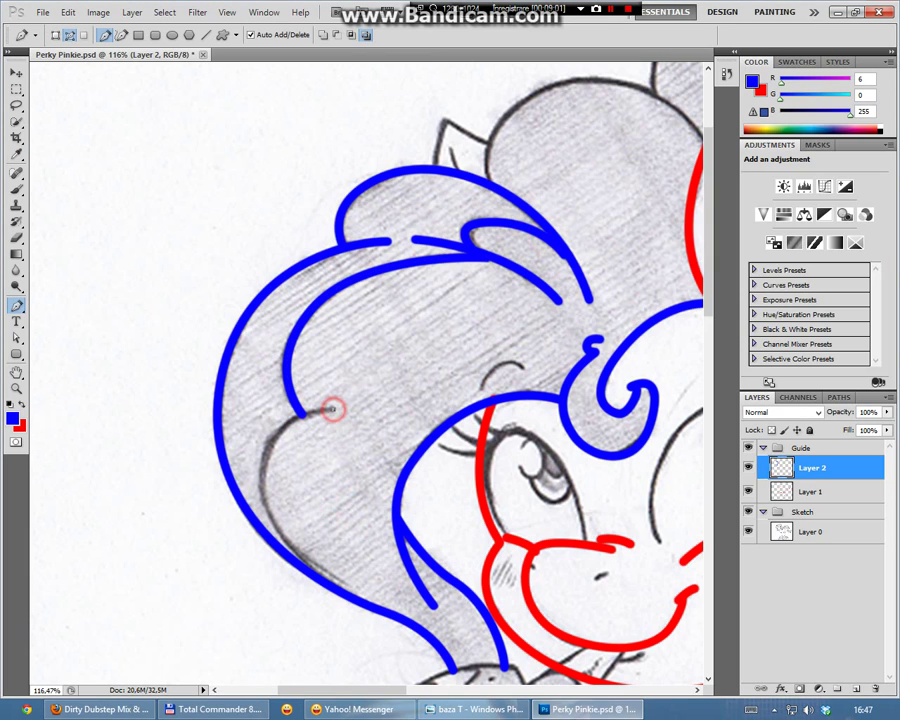
left_click_drag(261, 486, 259, 568)
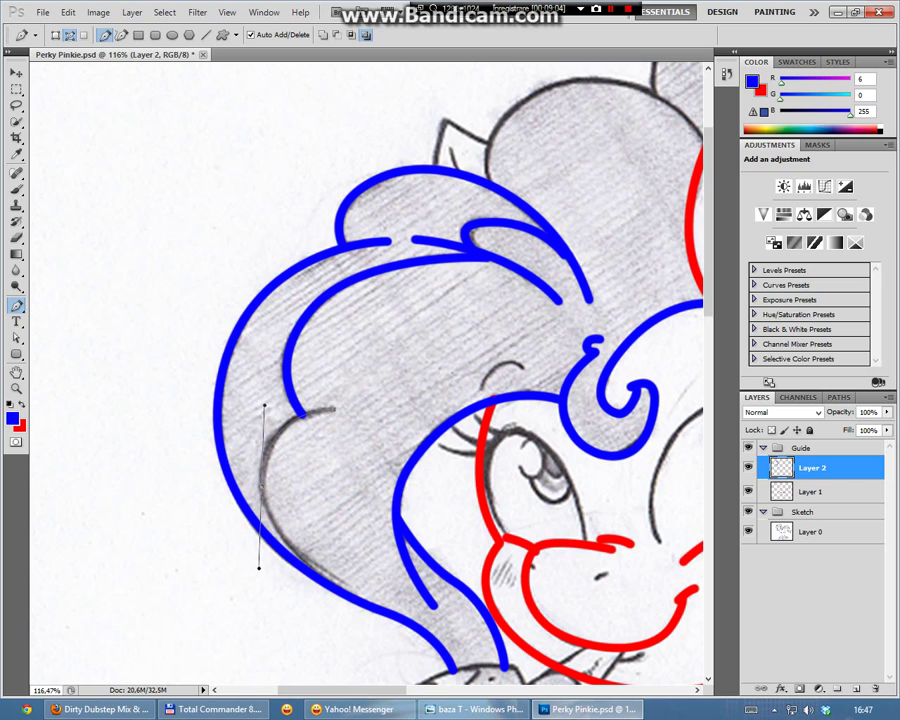
left_click(331, 583)
left_click(287, 560)
right_click(285, 525)
left_click(356, 630)
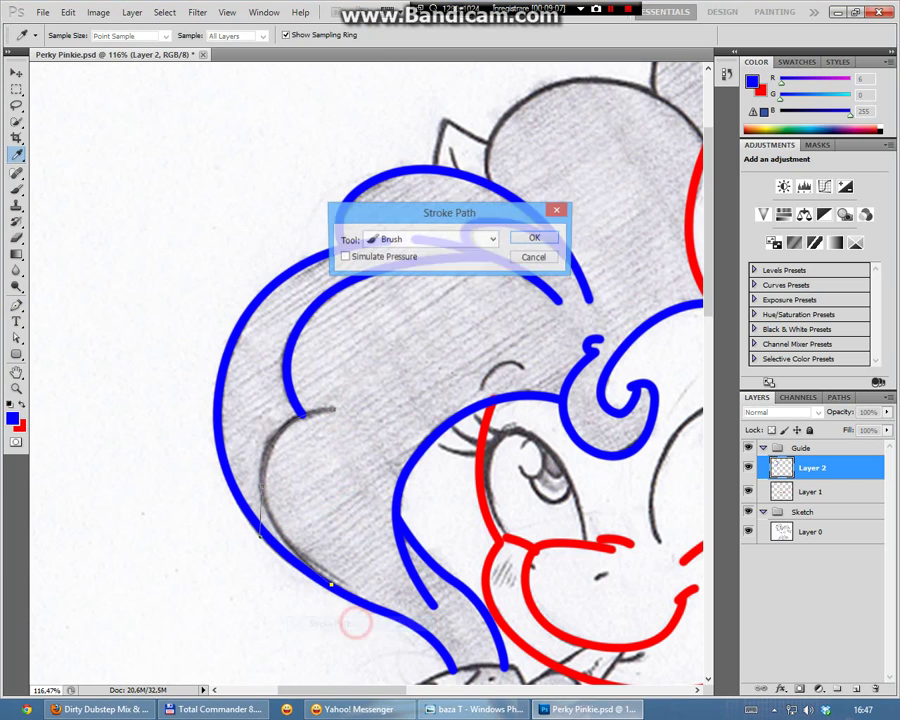
left_click(526, 234)
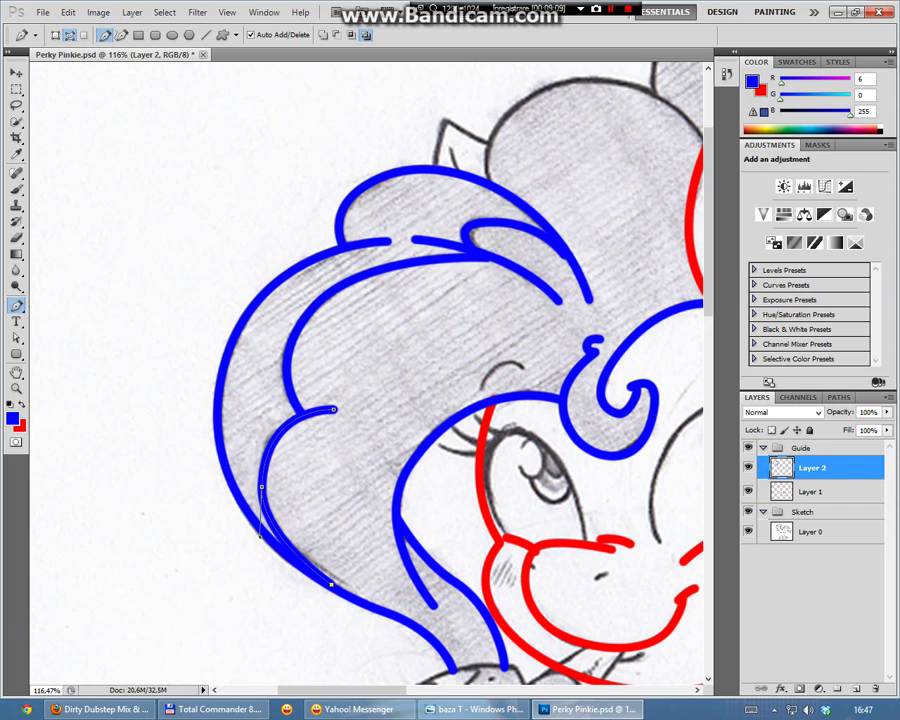
scroll(531, 243, "up", 3)
Trace the mane's top edge over the head to the ear base and stroke it blue
scroll(366, 380, "right", 1)
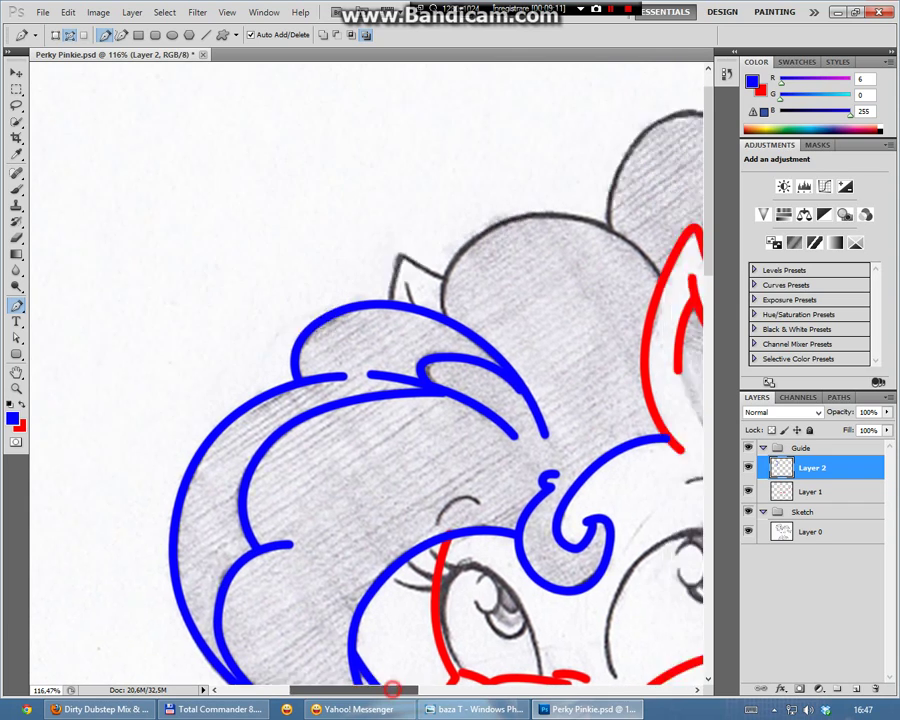
scroll(366, 380, "right", 2)
left_click(218, 319)
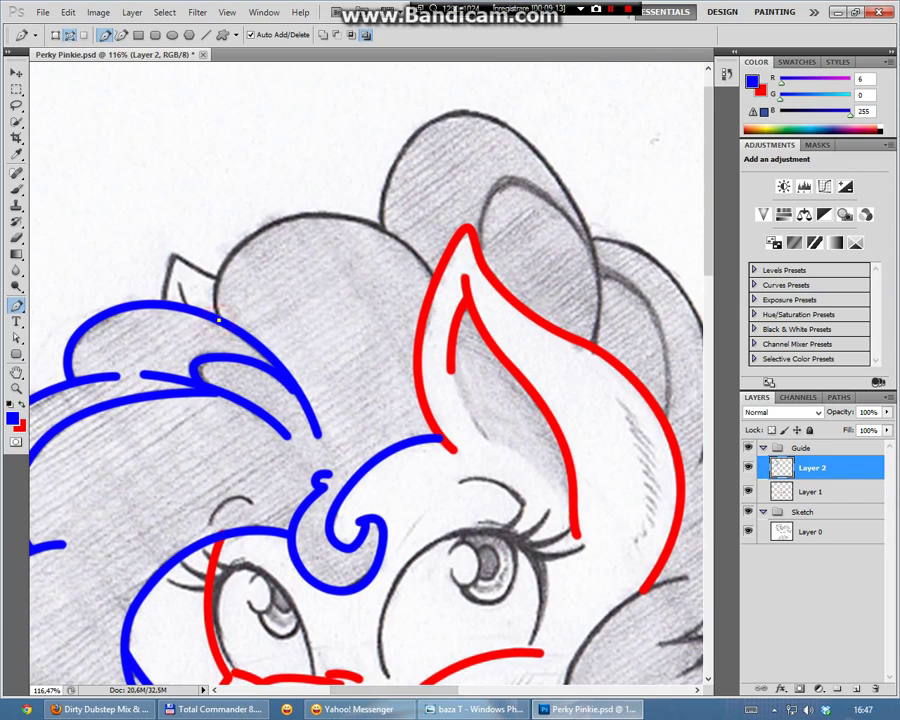
mouse_move(275, 220)
left_mouse_down()
mouse_move(365, 173)
mouse_move(360, 181)
left_mouse_up()
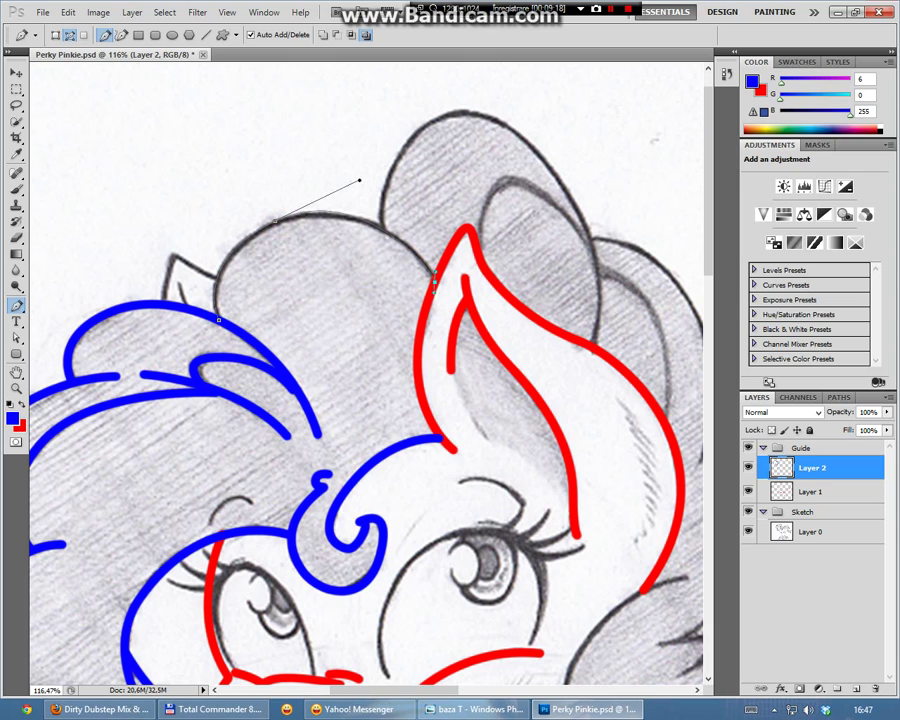
left_click_drag(434, 281, 436, 304)
right_click(427, 247)
left_click(482, 344)
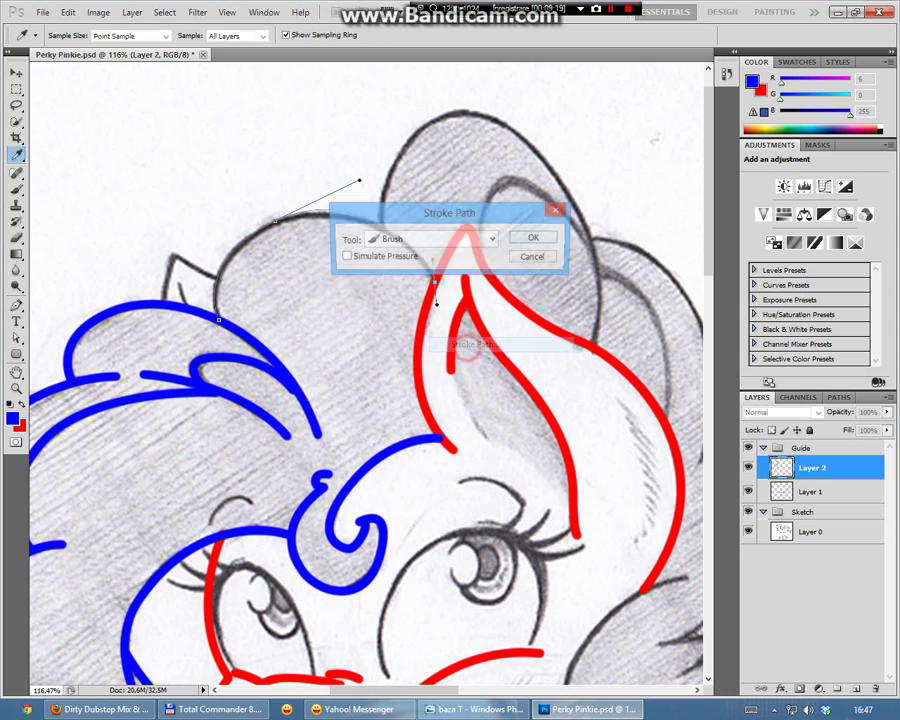
left_click(534, 293)
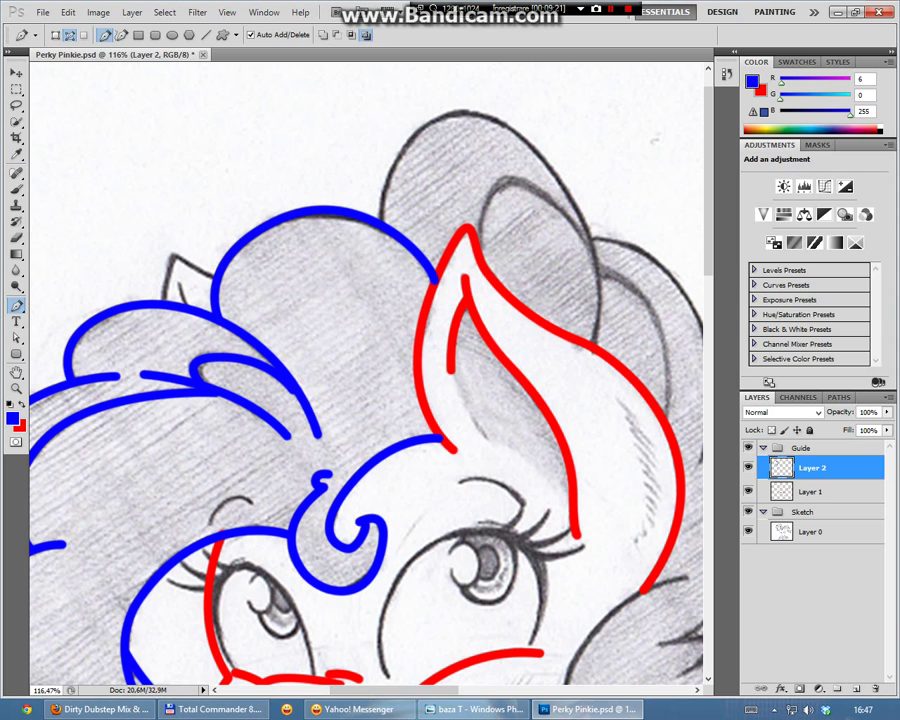
Stroke a blue path over the tuft behind the ear, ending down behind it
left_click(381, 222)
left_click_drag(450, 114, 513, 107)
left_click_drag(591, 347, 558, 467)
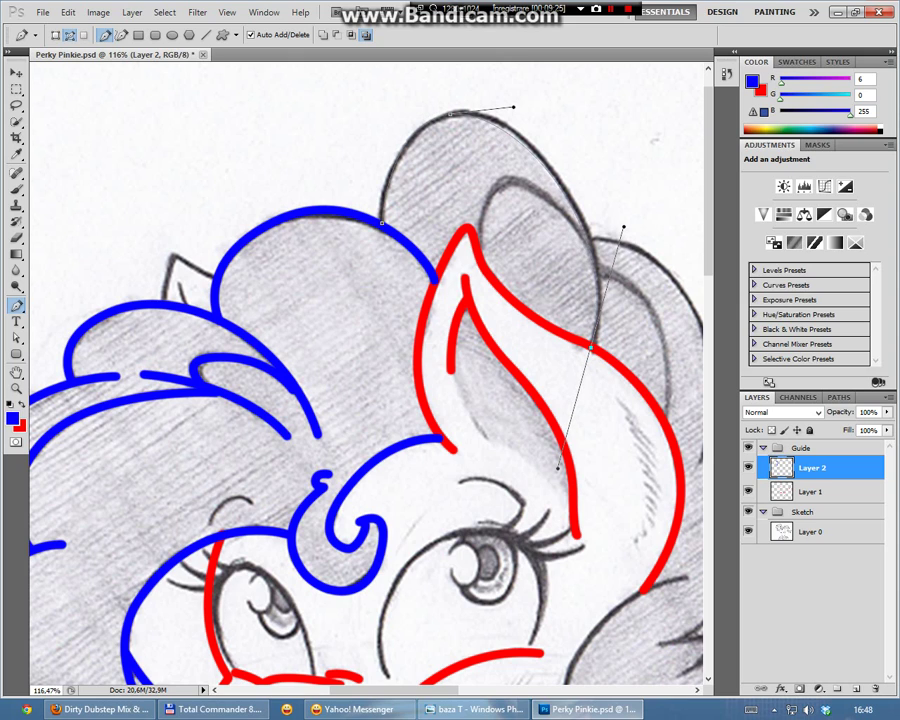
right_click(571, 299)
left_click(605, 398)
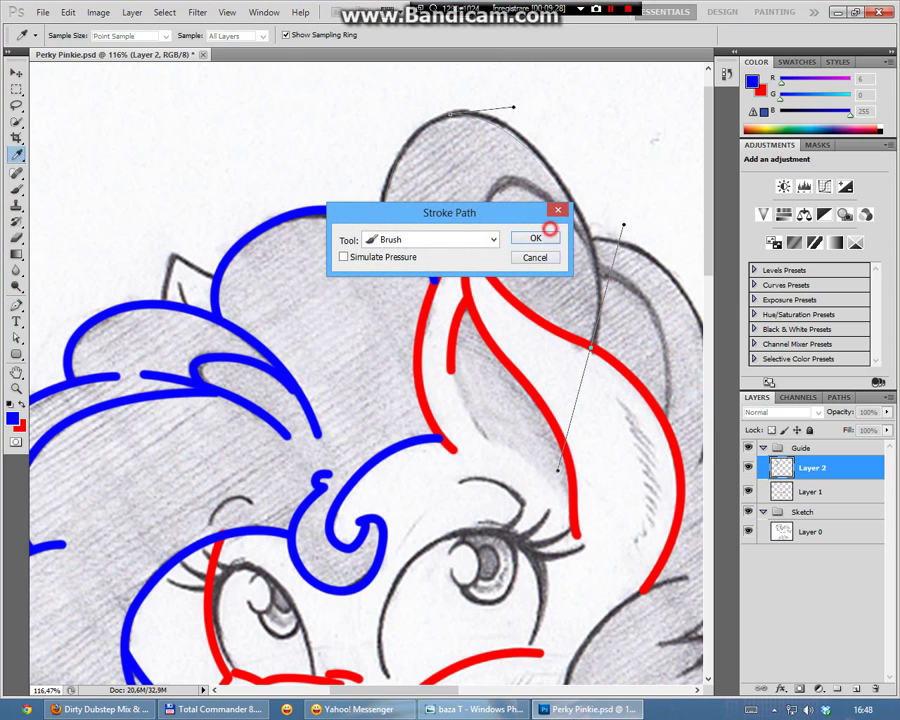
left_click(536, 238)
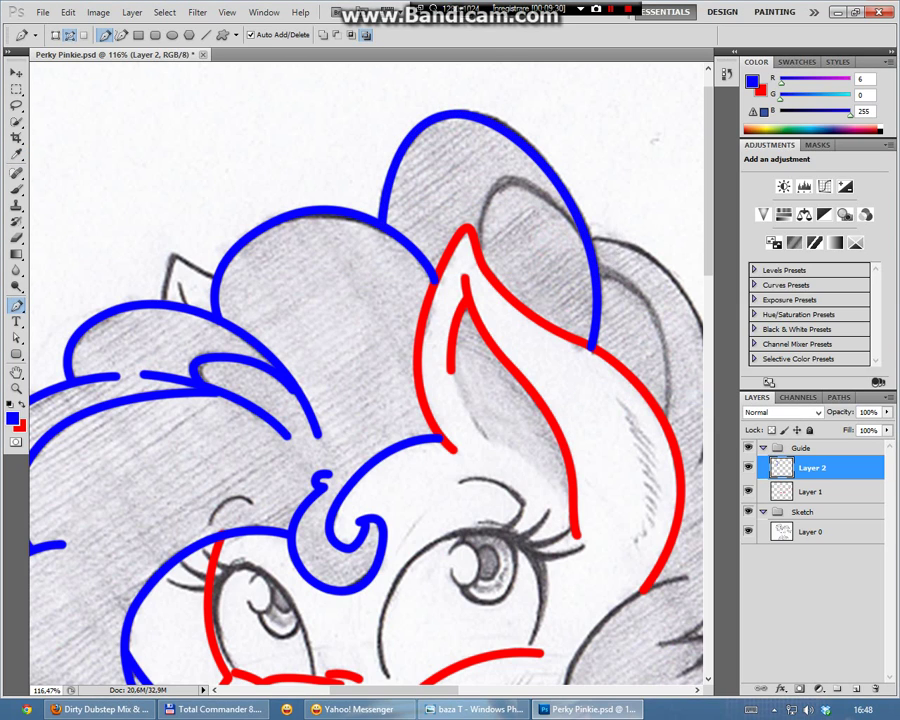
Continue the blue outline from the tuft down the next mane bump
scroll(366, 380, "right", 5)
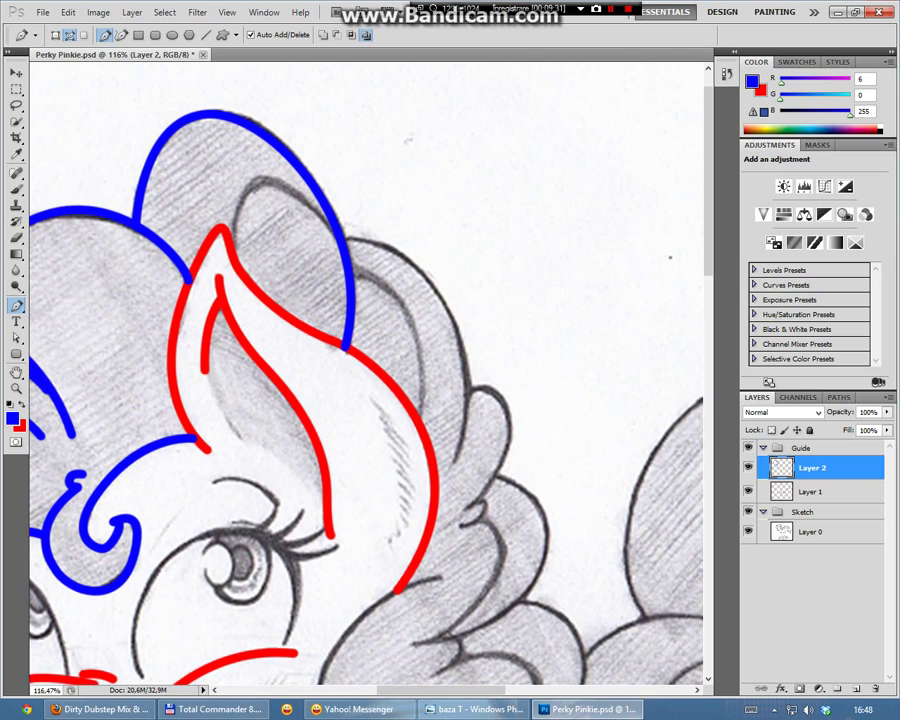
left_click(343, 239)
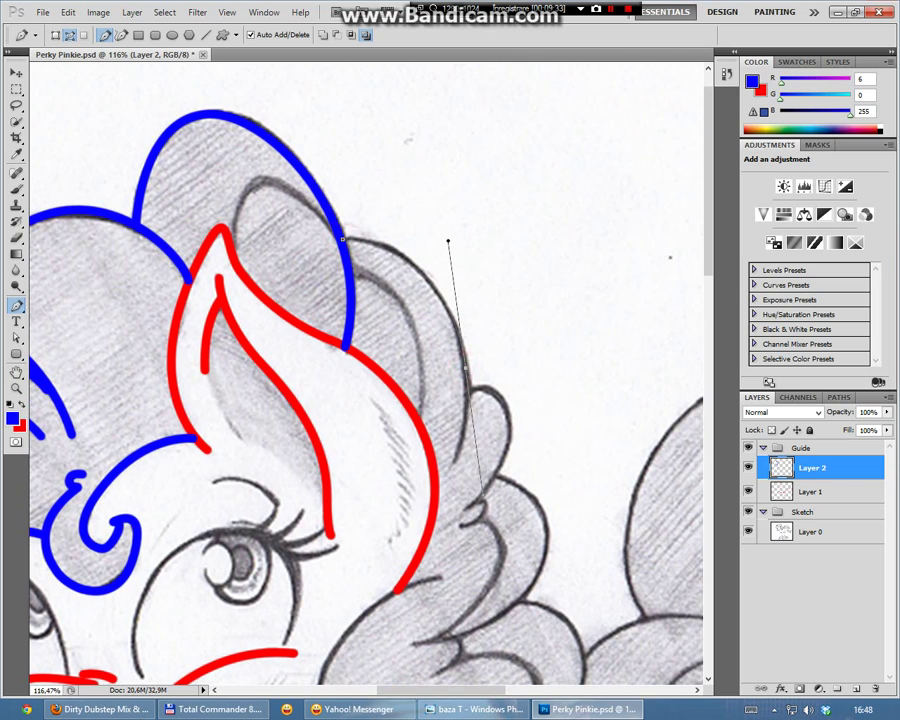
mouse_move(465, 369)
left_mouse_down()
mouse_move(486, 497)
mouse_move(476, 437)
left_mouse_up()
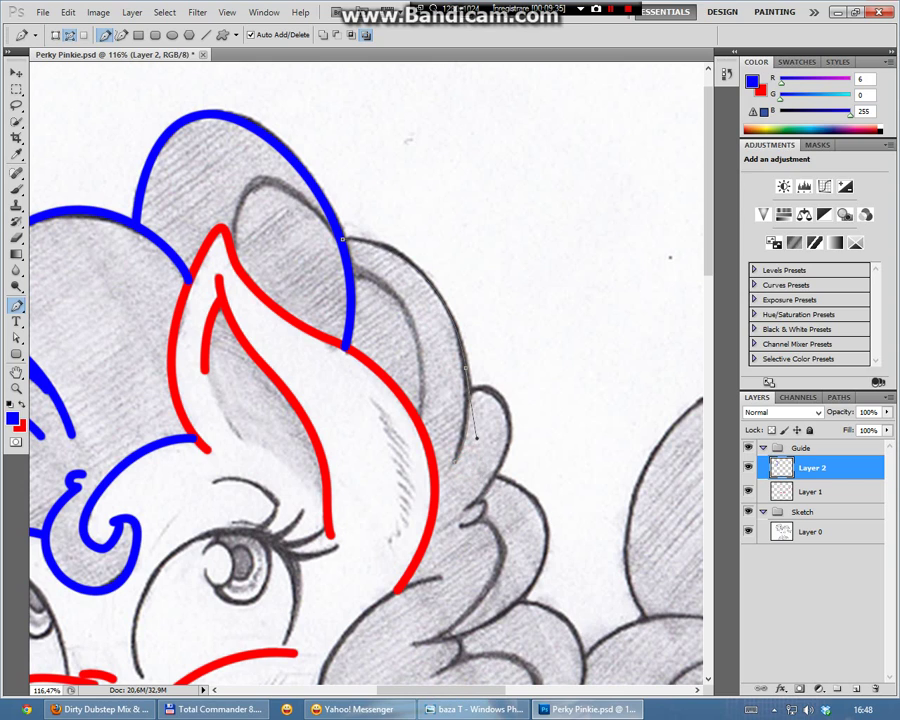
right_click(481, 395)
left_click(518, 512)
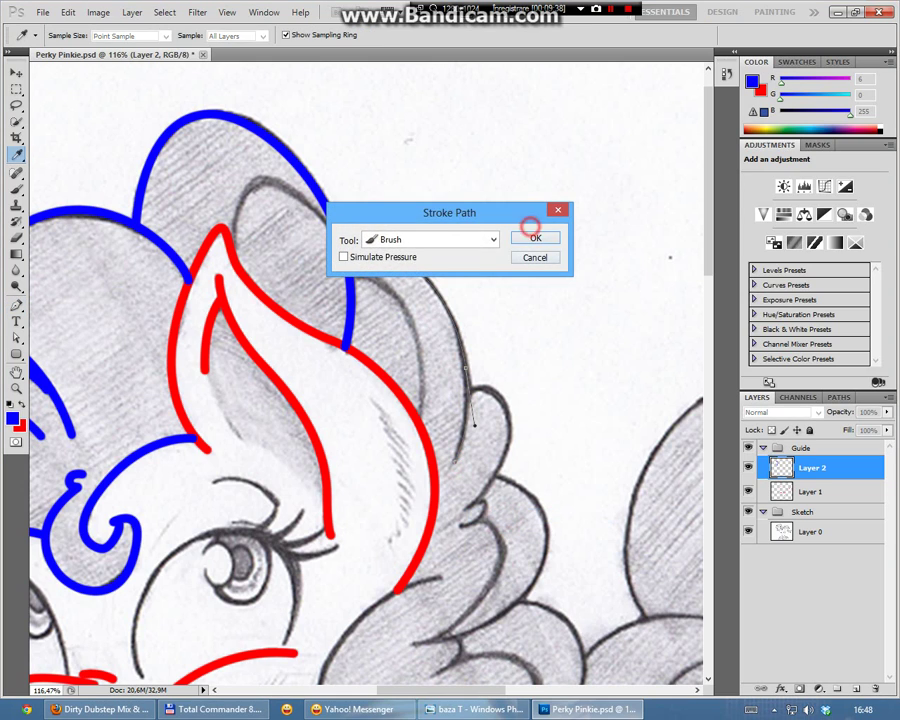
left_click(533, 237)
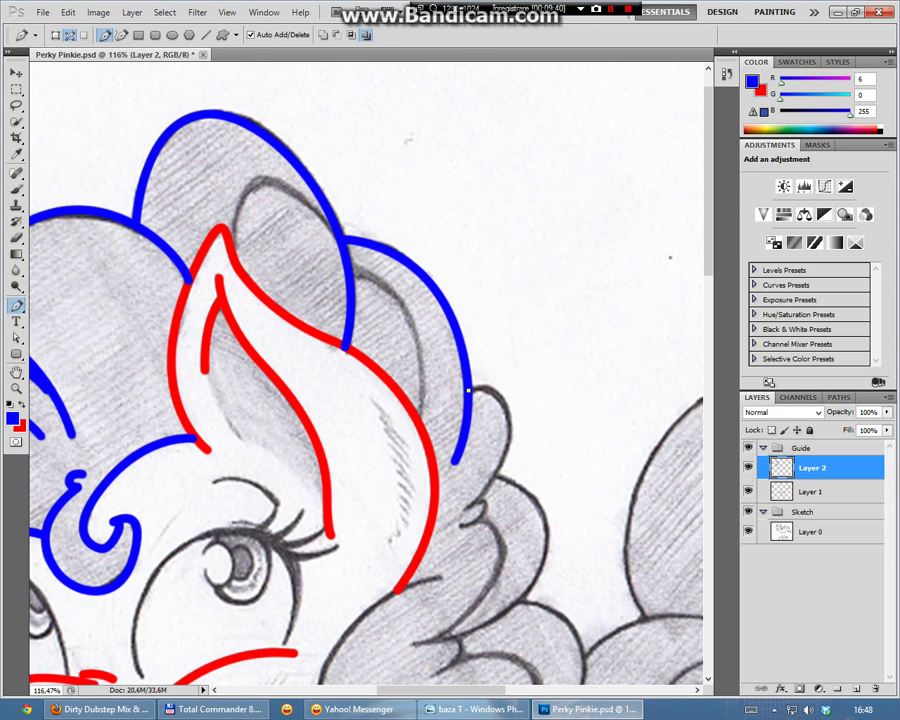
Add a blue stroke around the next small mane curl
left_click_drag(511, 428, 513, 478)
right_click(499, 467)
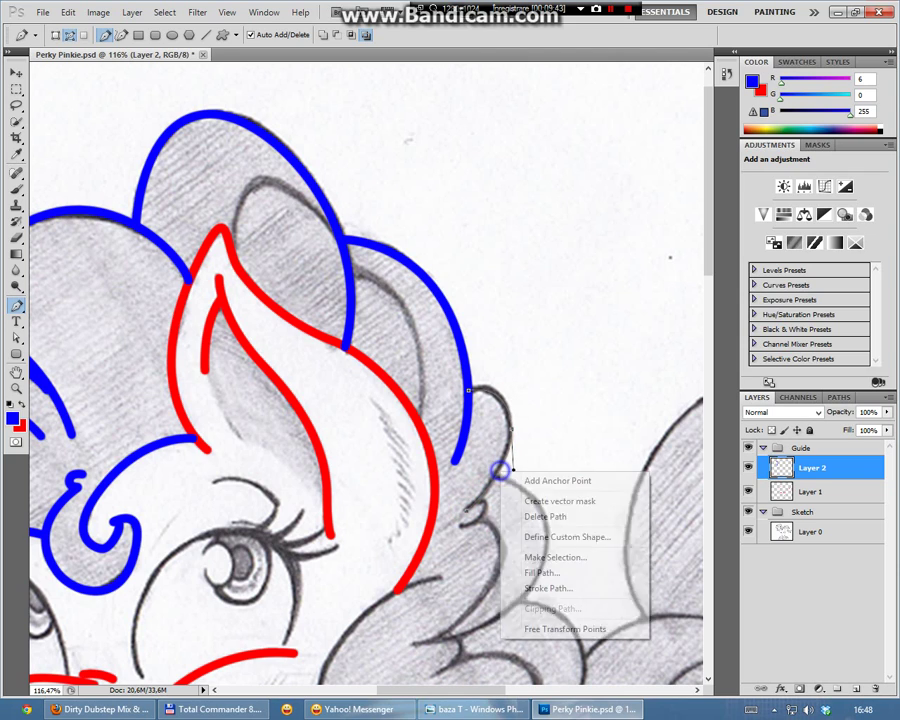
left_click(538, 588)
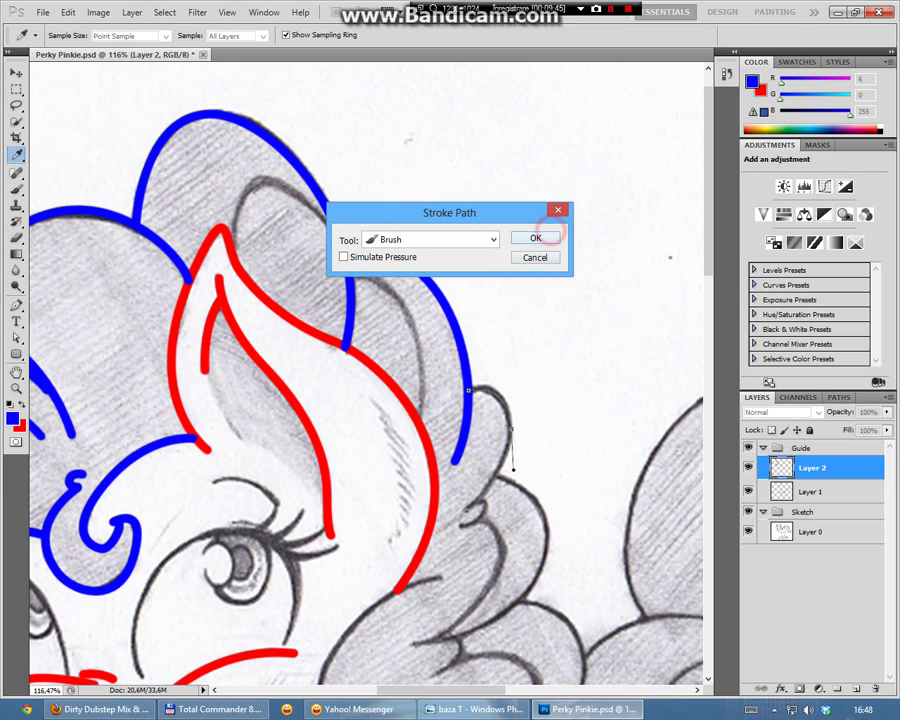
left_click(536, 236)
Stroke a short blue inward hook at the outline's lower end
scroll(536, 236, "down", 1)
scroll(366, 372, "down", 2)
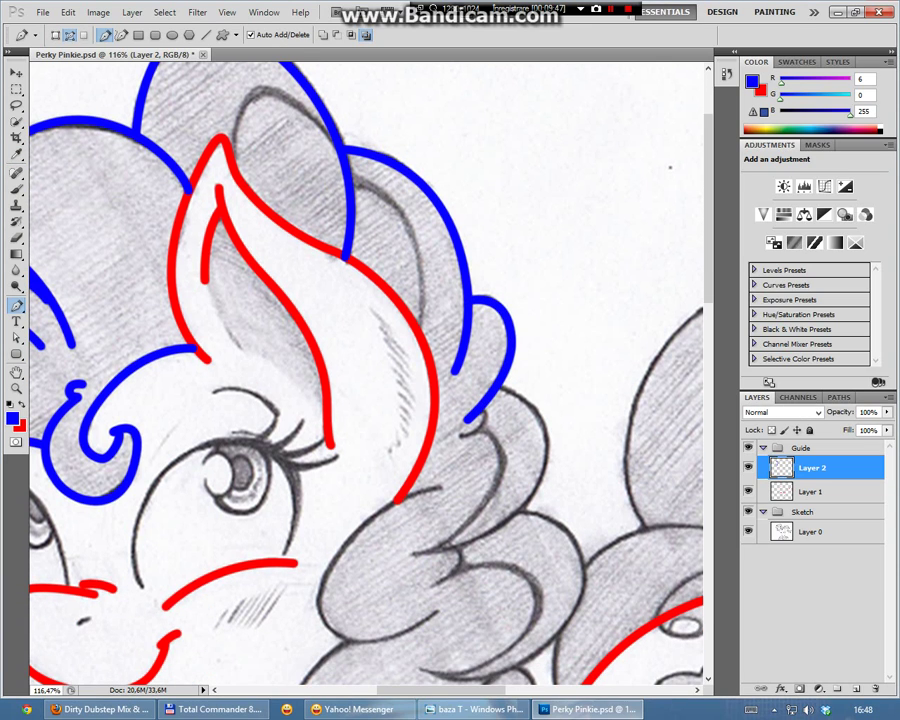
left_click(478, 410)
left_click_drag(459, 437, 435, 446)
right_click(465, 425)
left_click(512, 546)
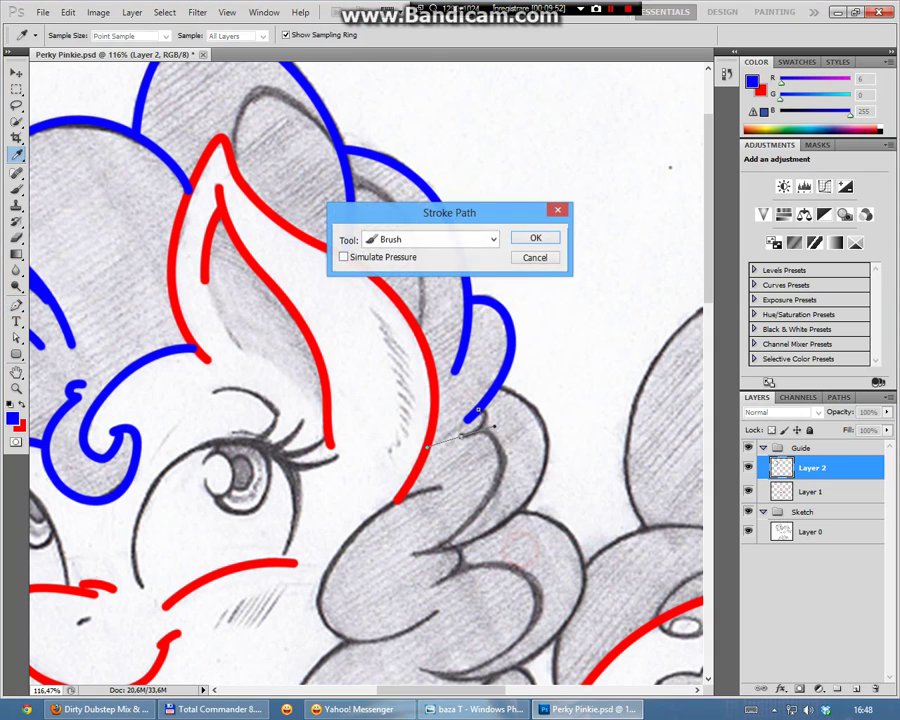
left_click(526, 239)
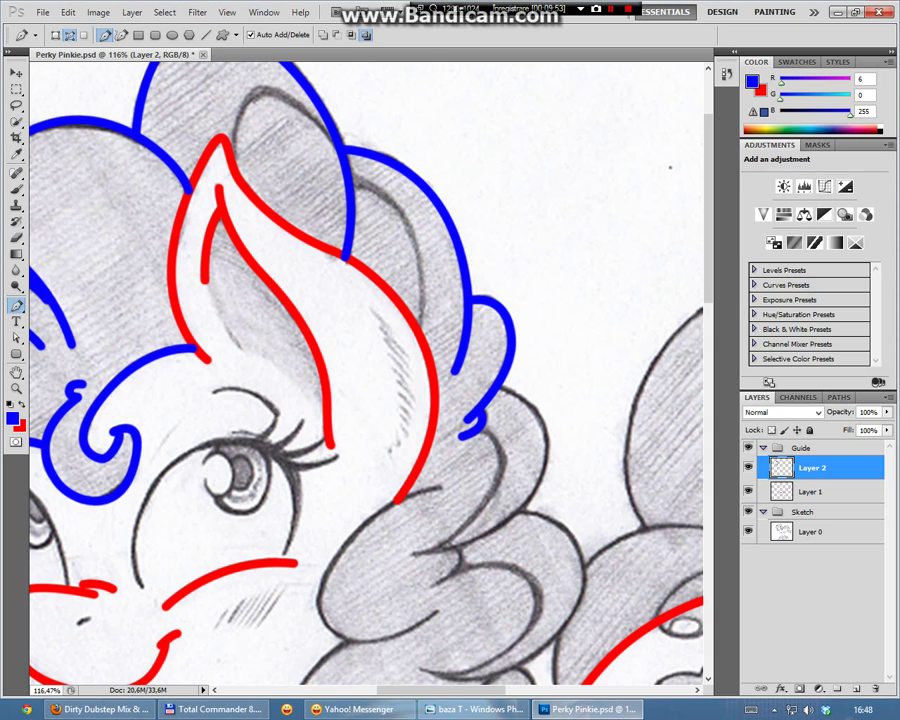
Trace the next mane lock down and across, and stroke it with the brush
left_click(476, 431)
left_click_drag(502, 470, 498, 507)
left_click_drag(414, 550, 384, 552)
right_click(464, 524)
left_click(526, 644)
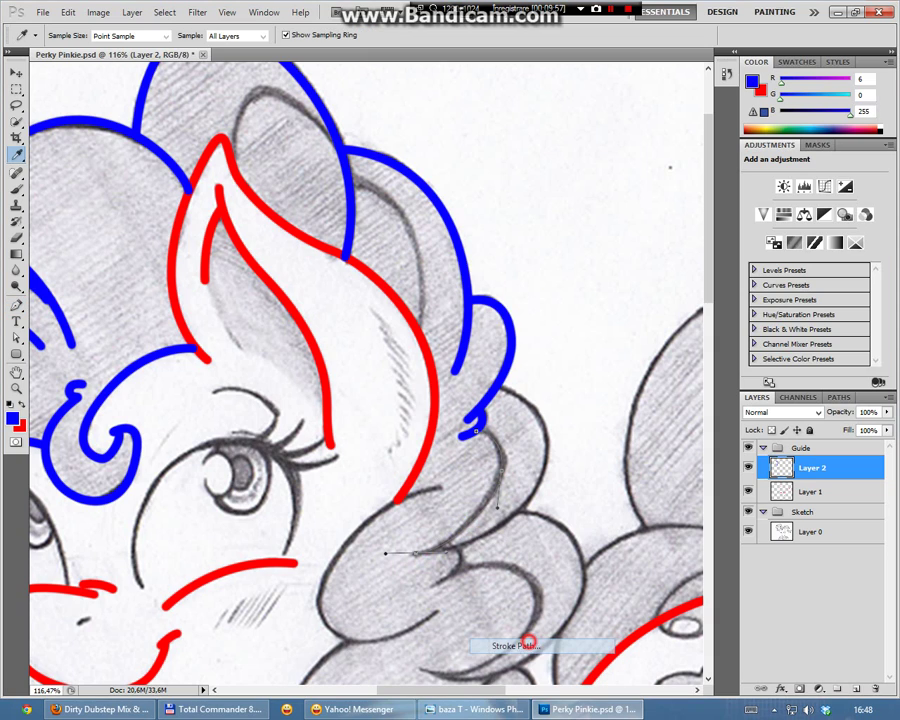